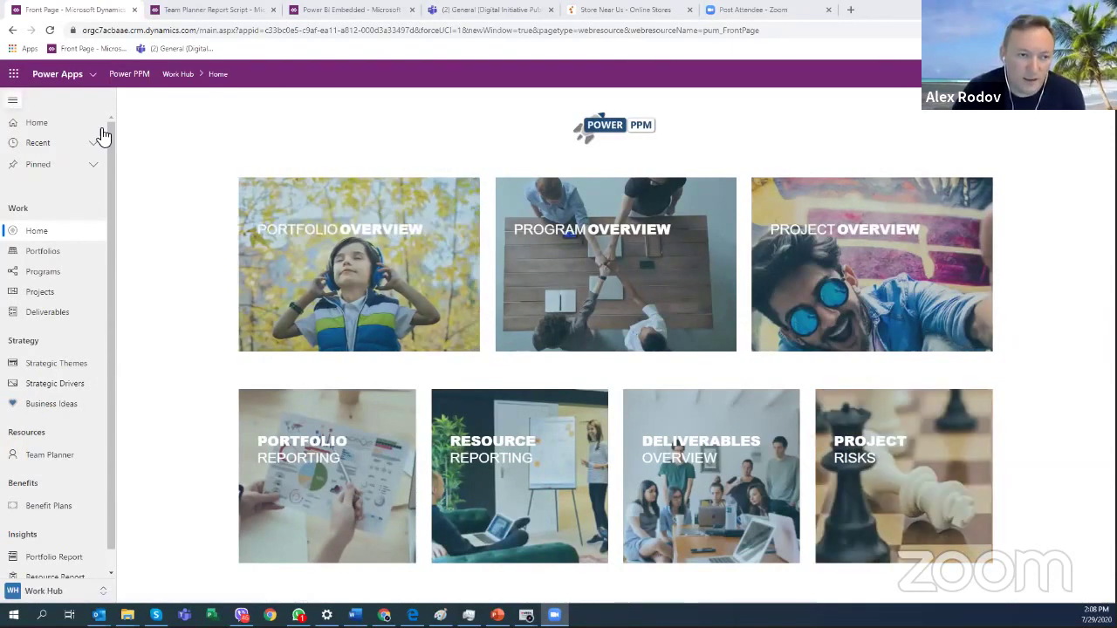
View the Office 365 app launcher and the list of available Power Apps applications, closing each one again.
left_click(12, 75)
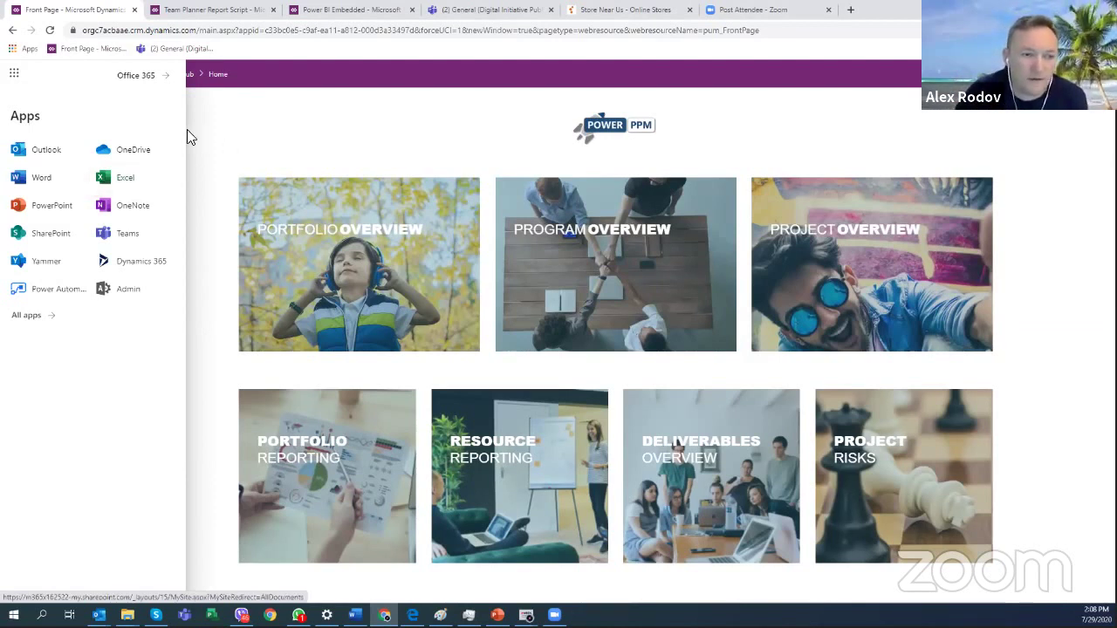
left_click(11, 77)
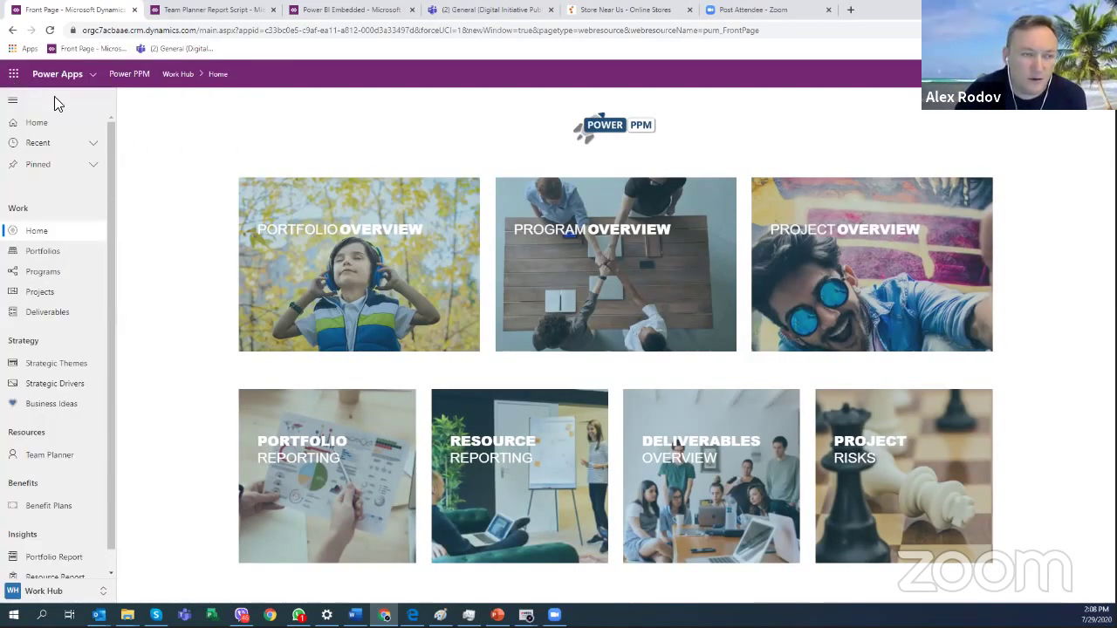
left_click(94, 76)
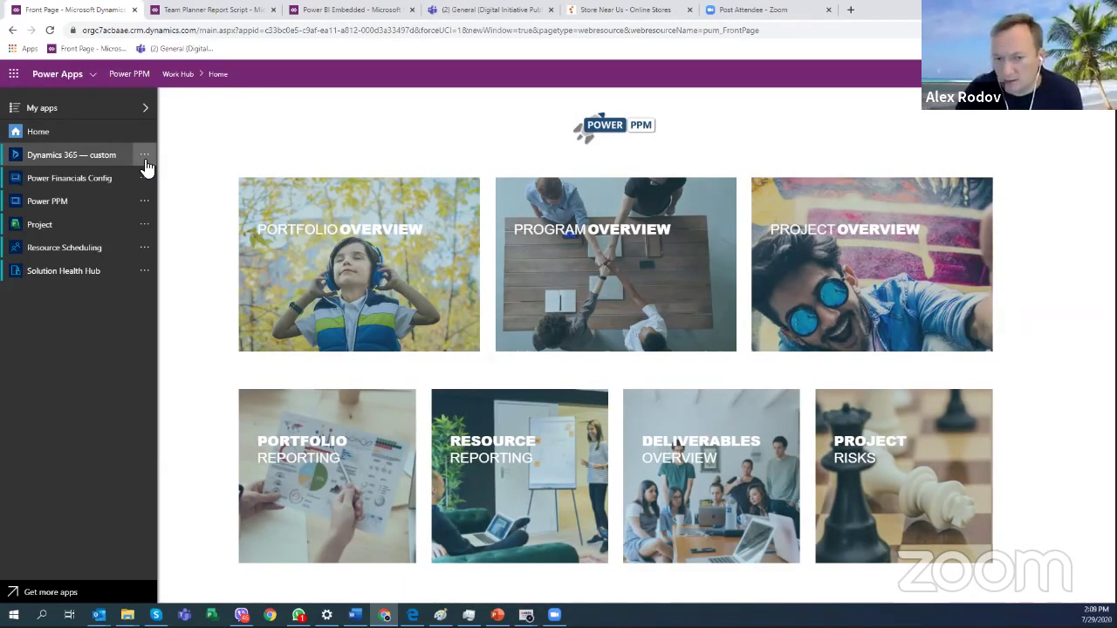
left_click(14, 74)
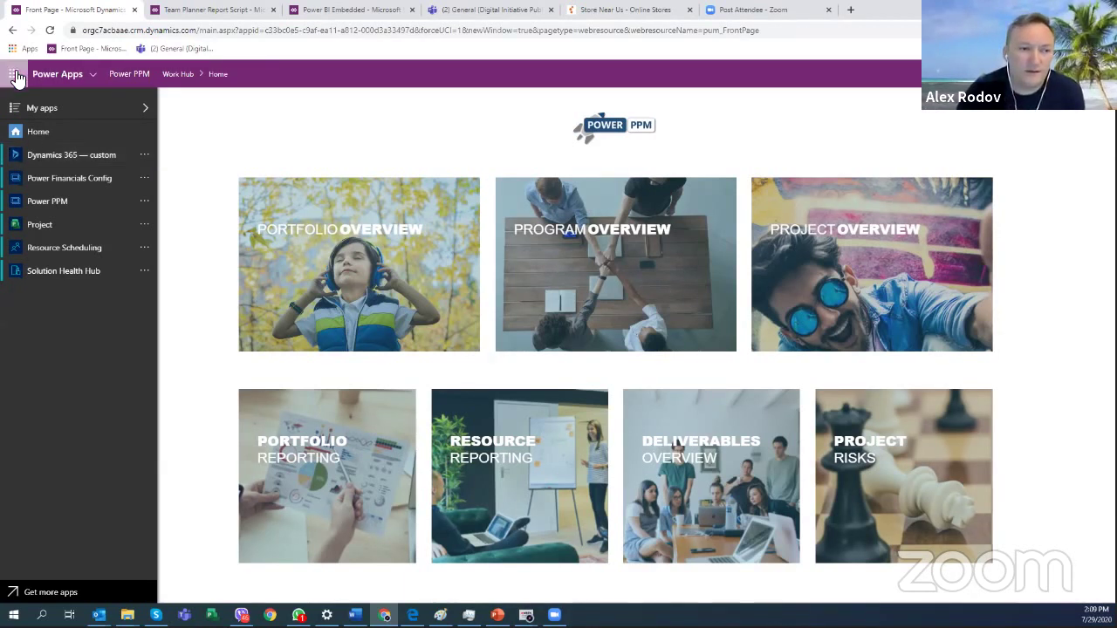
left_click(15, 76)
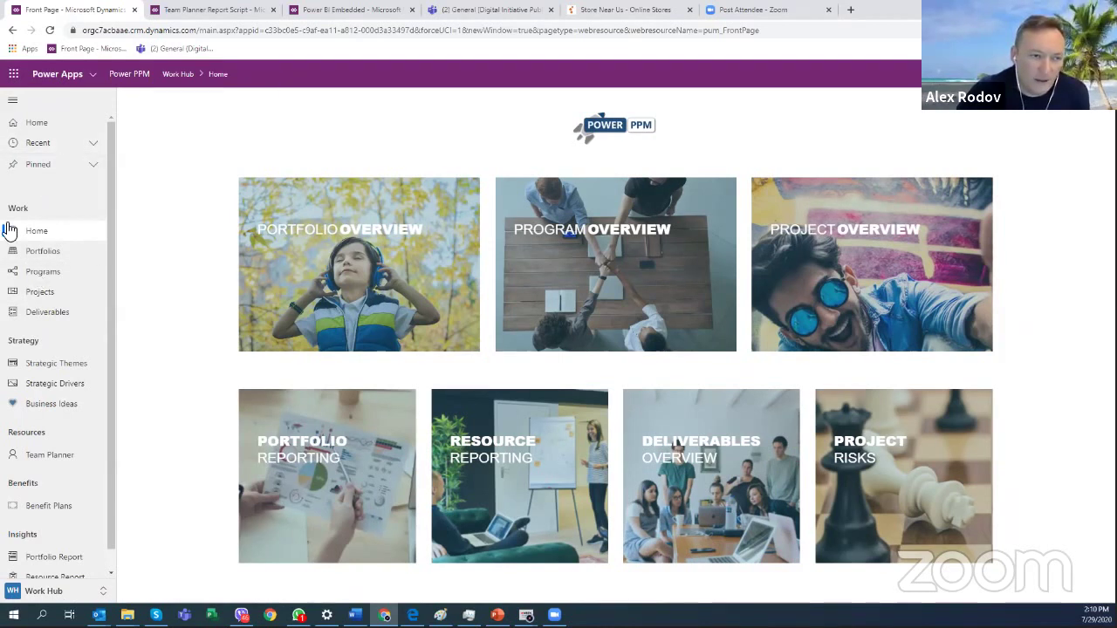
View the Recent and Pinned items in the site navigation, collapsing both lists again.
left_click(94, 147)
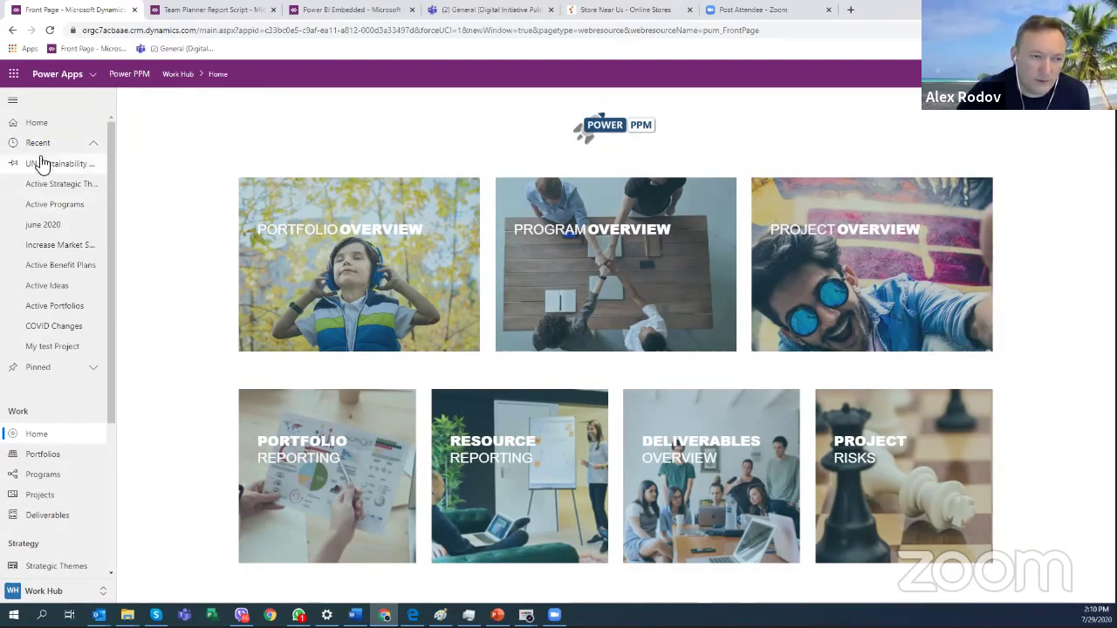
left_click(85, 145)
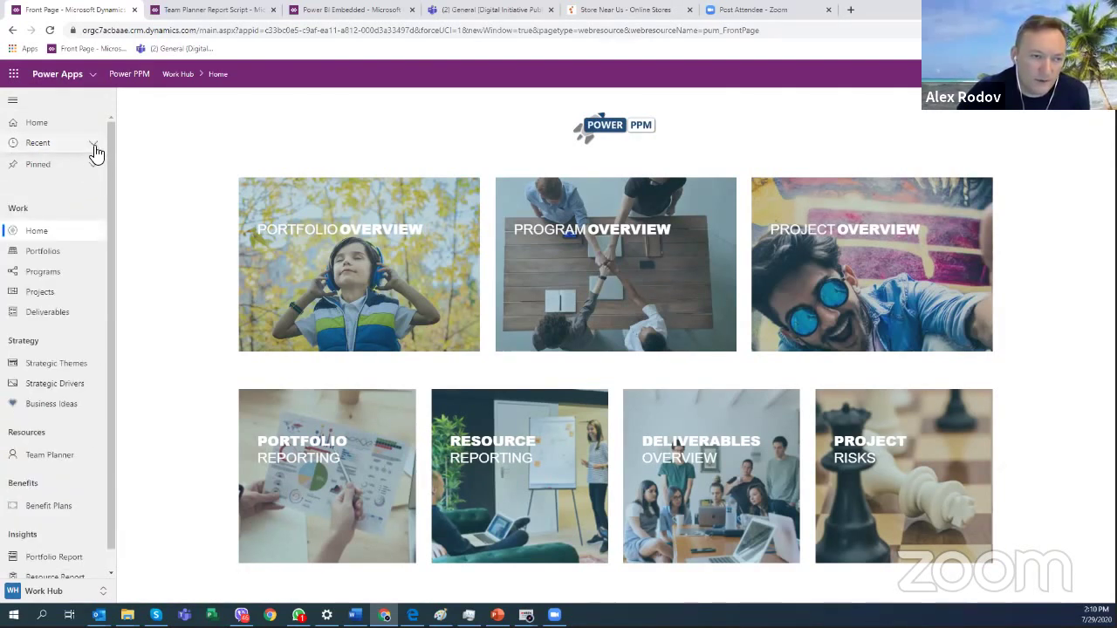
left_click(93, 145)
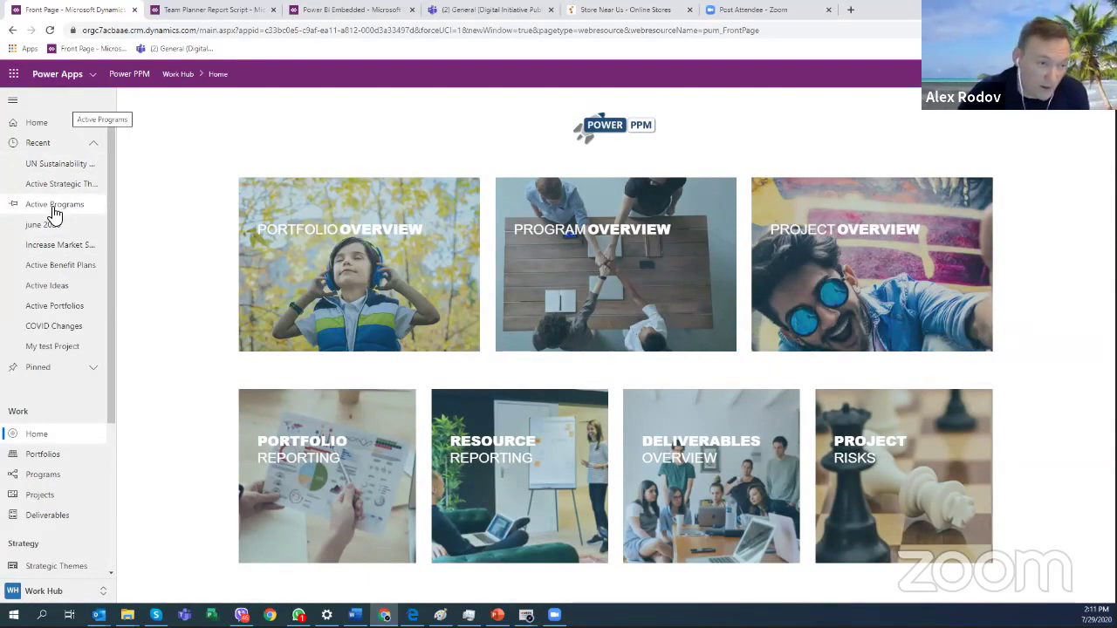
left_click(94, 144)
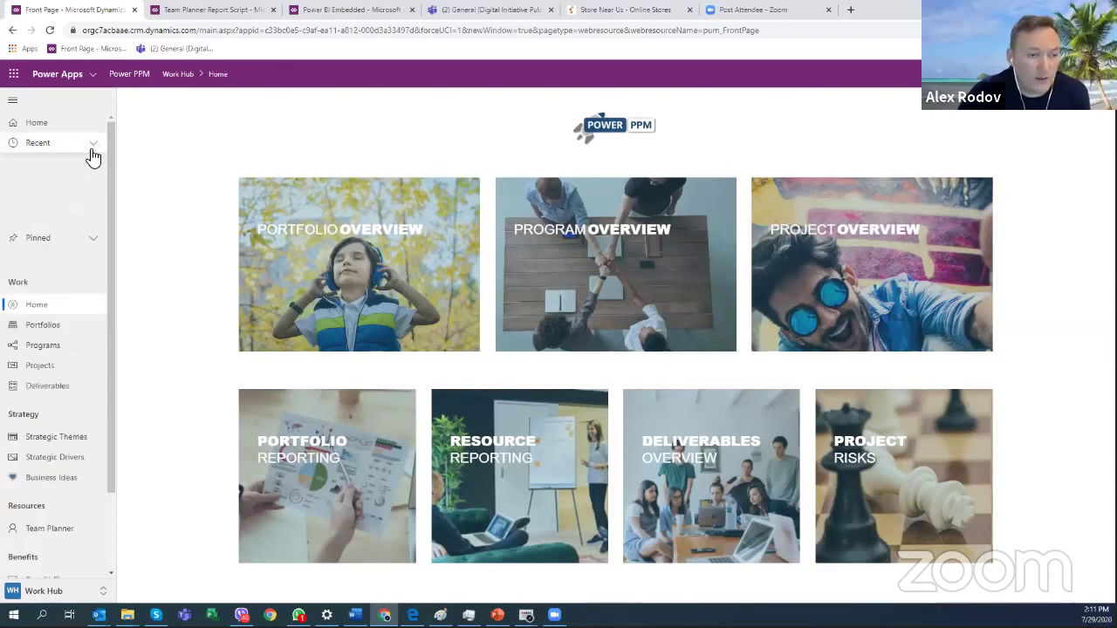
left_click(93, 168)
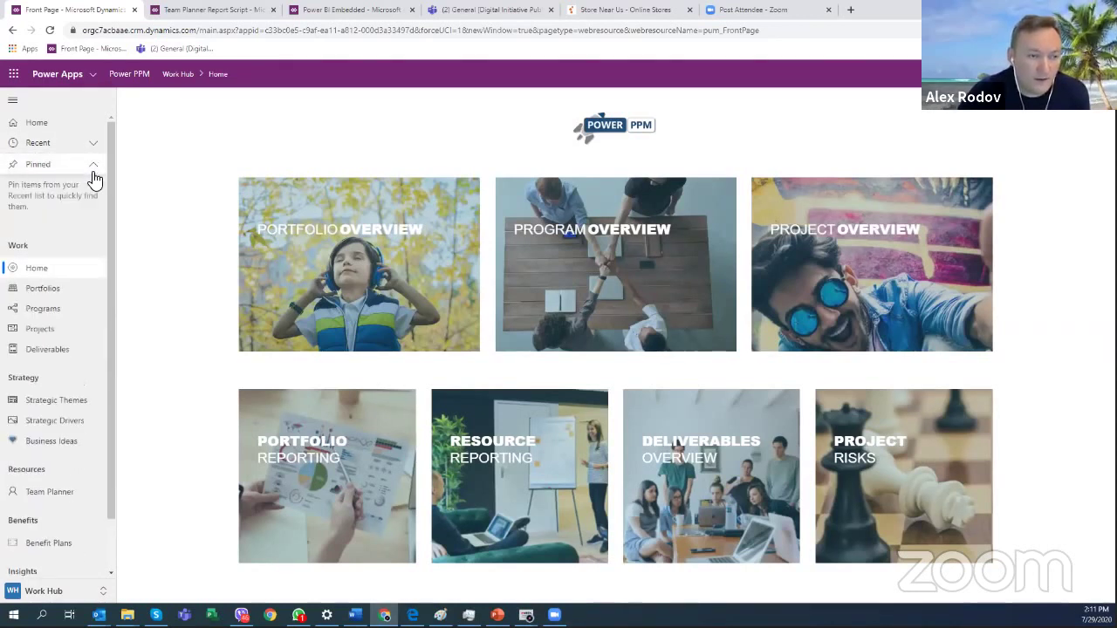
left_click(93, 167)
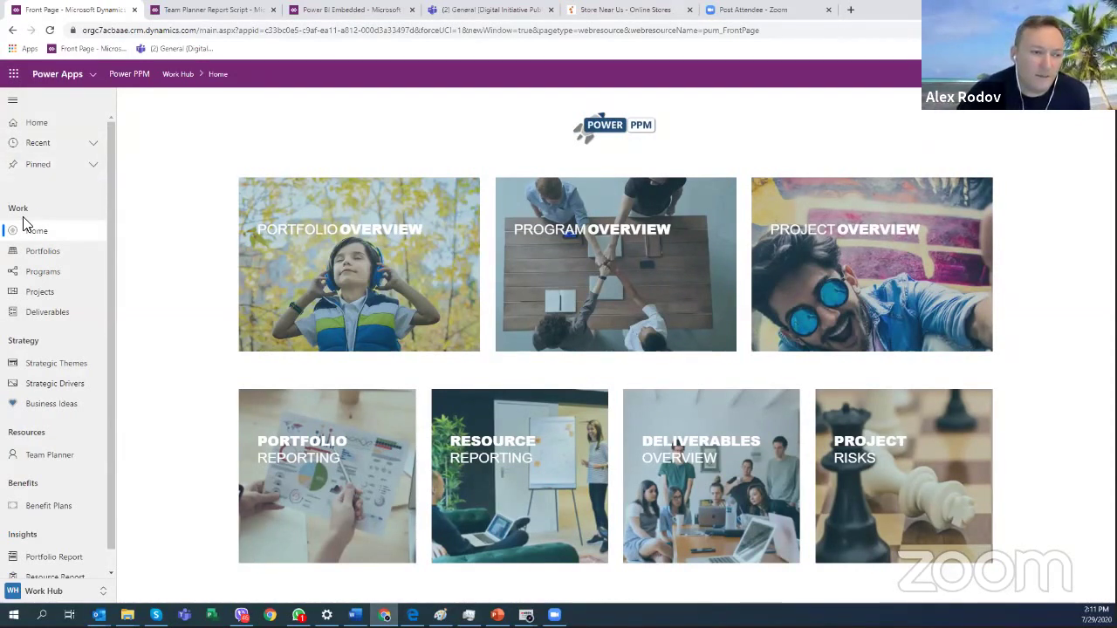
Review the navigation sections of the Work Hub and the list of other areas without changing the area.
scroll(40, 415, "down", 1)
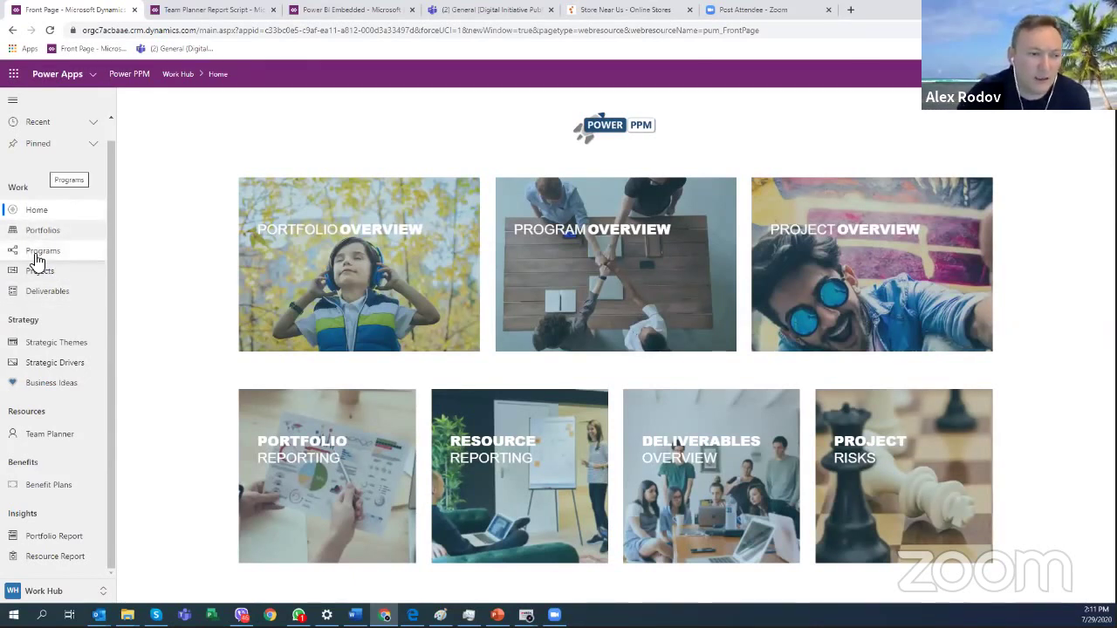
left_click_drag(13, 320, 44, 320)
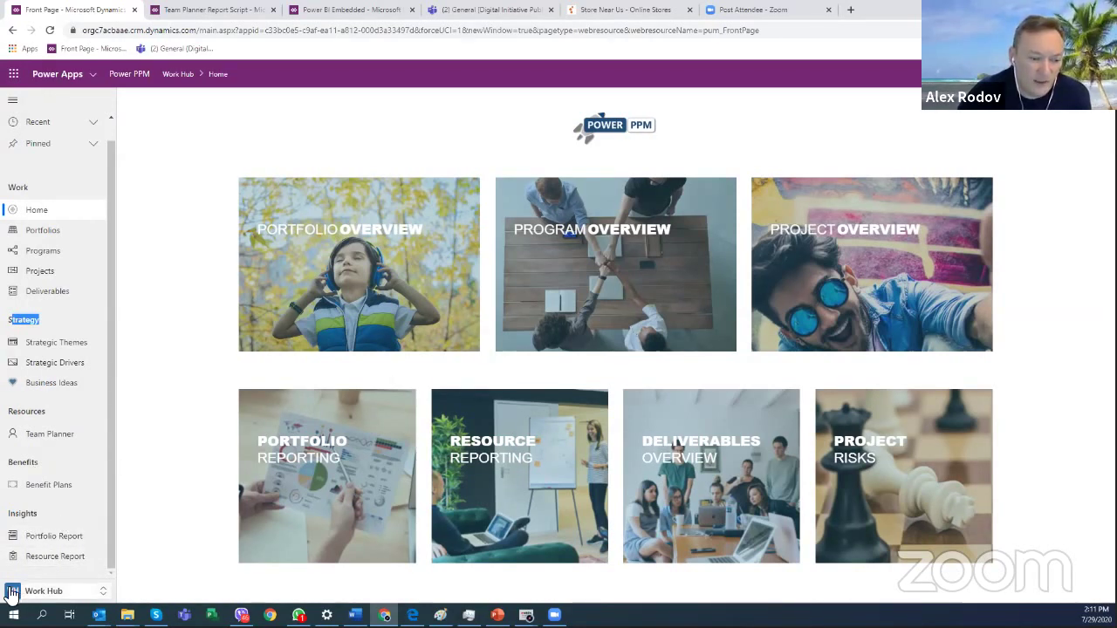
left_click(58, 597)
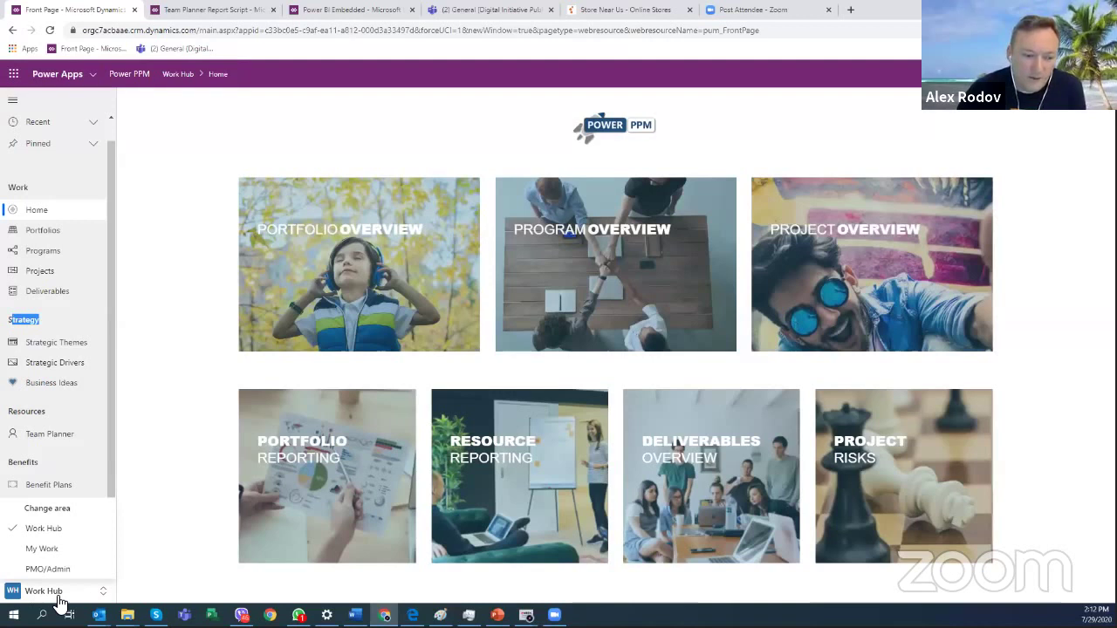
left_click(59, 599)
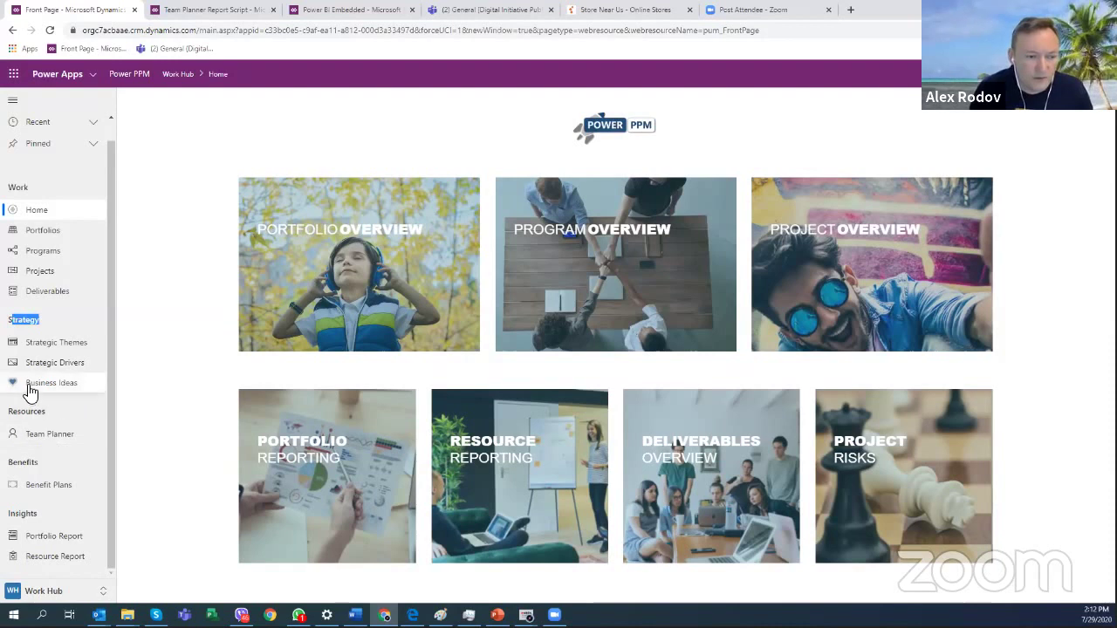
left_click(56, 323)
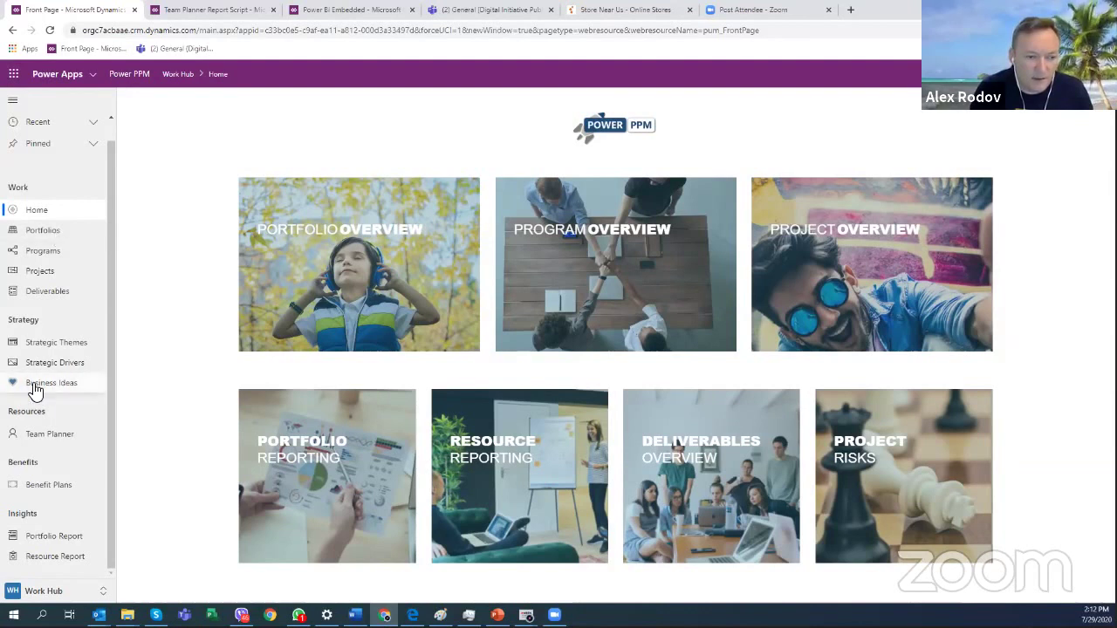
Open the business idea Overcome COVID-19 Challenge and inspect its name, description and Business Theme choices.
left_click(36, 390)
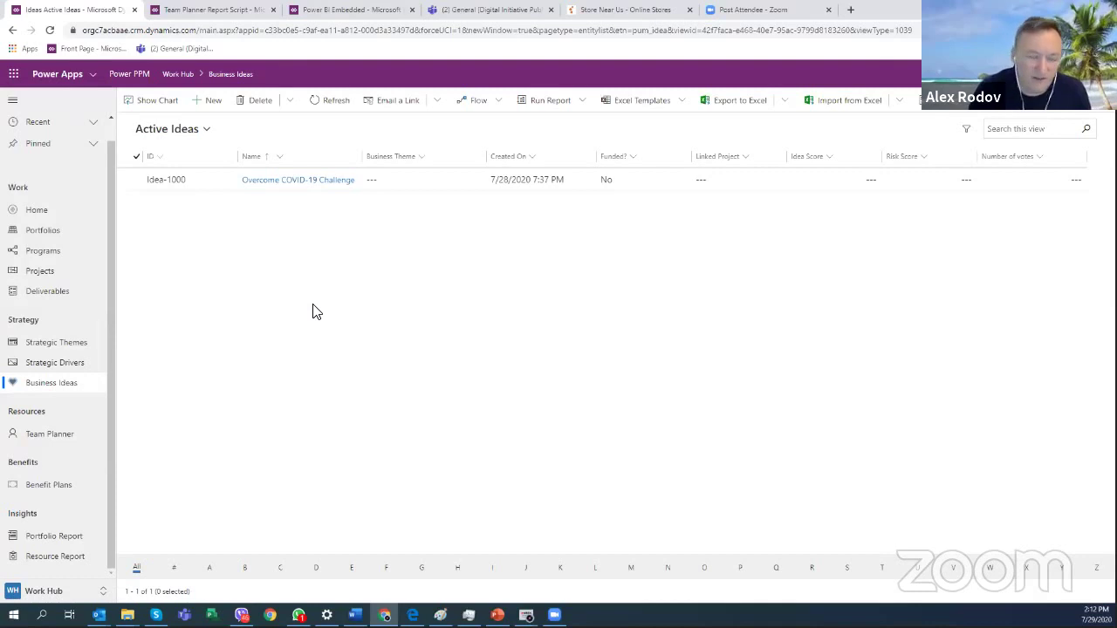
left_click(270, 183)
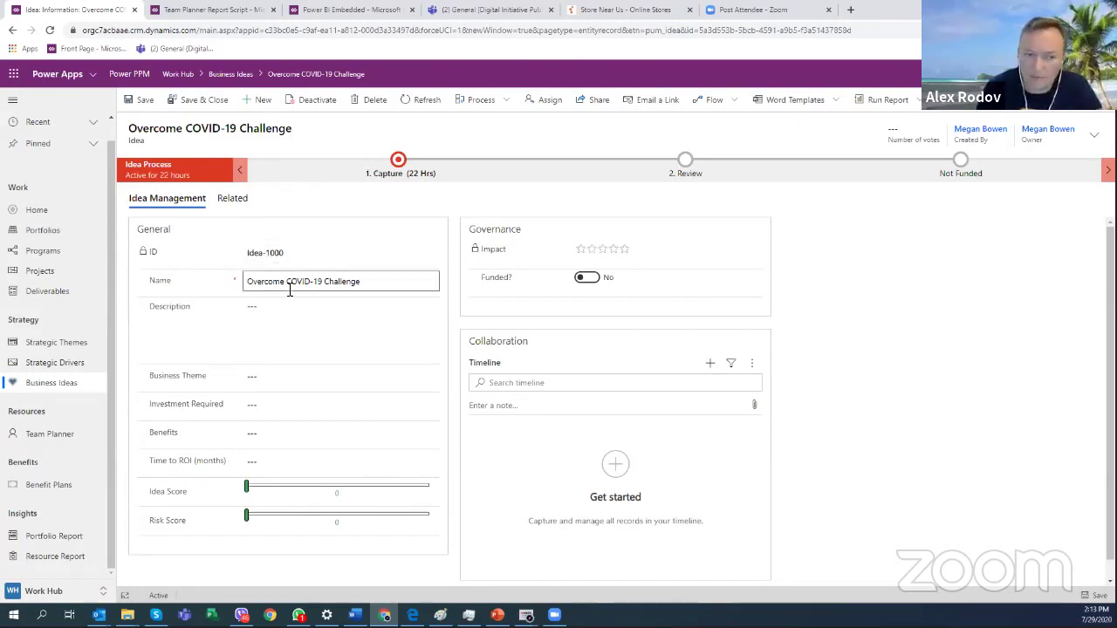
left_click(293, 323)
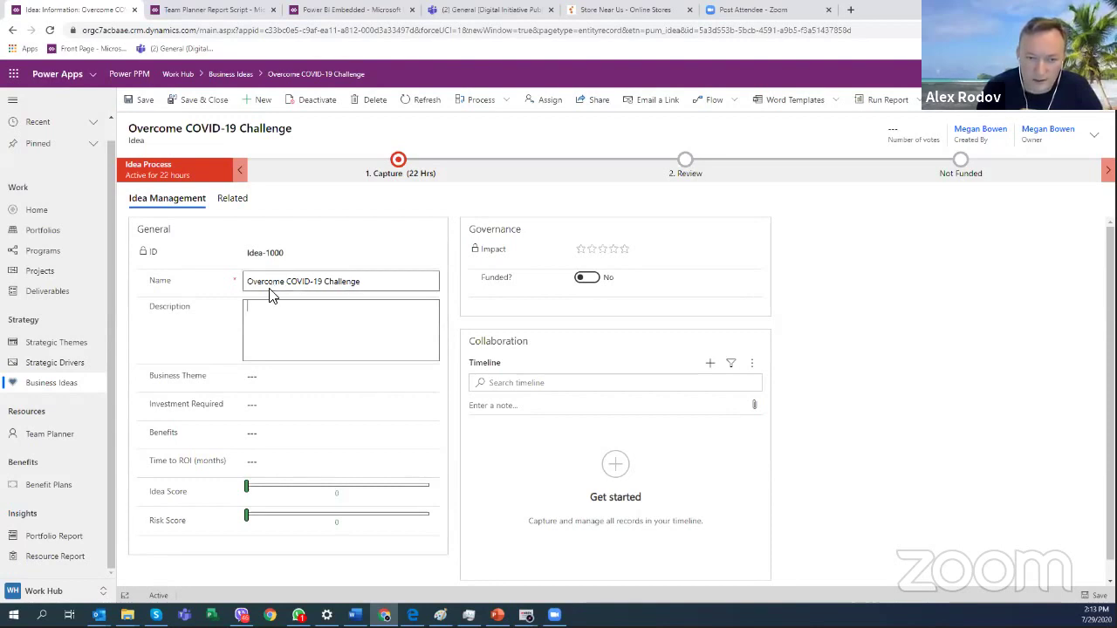
left_click(247, 282)
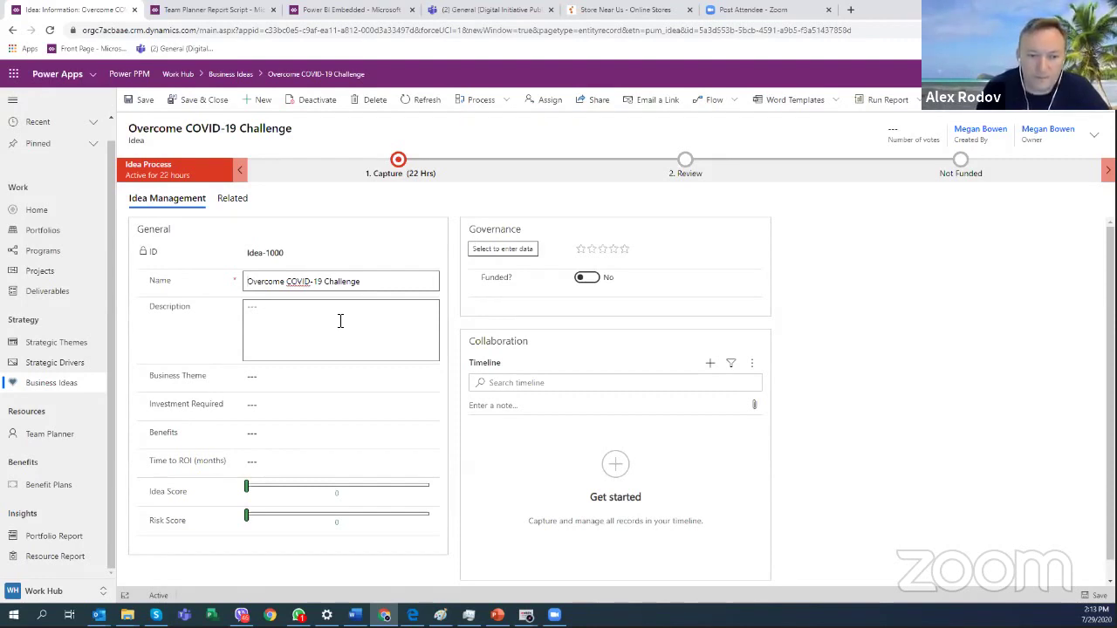
left_click(272, 376)
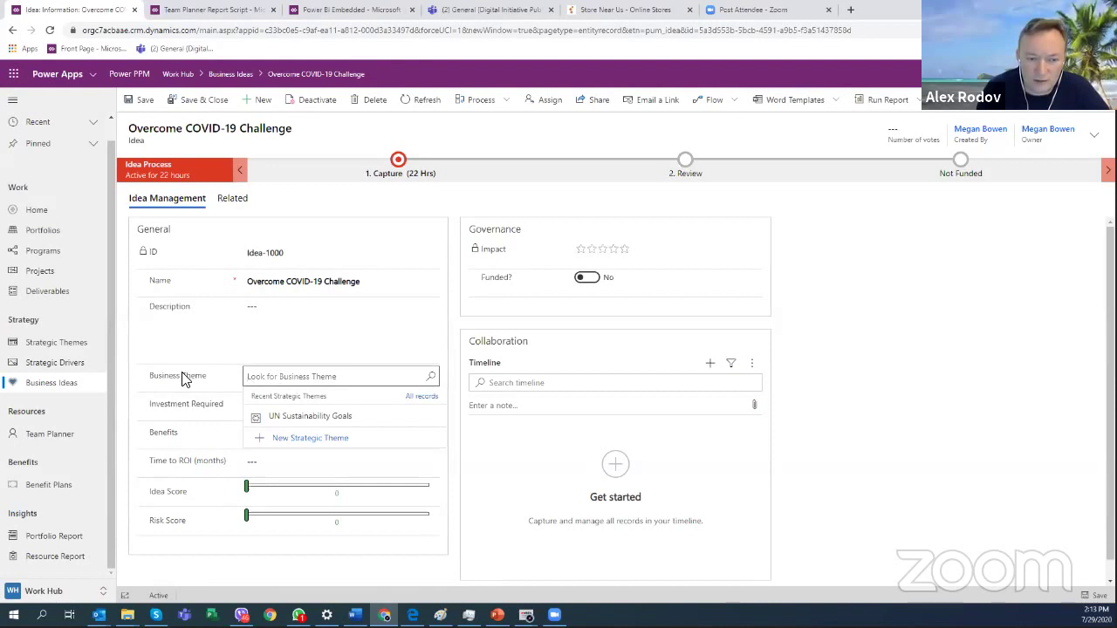
left_click(131, 382)
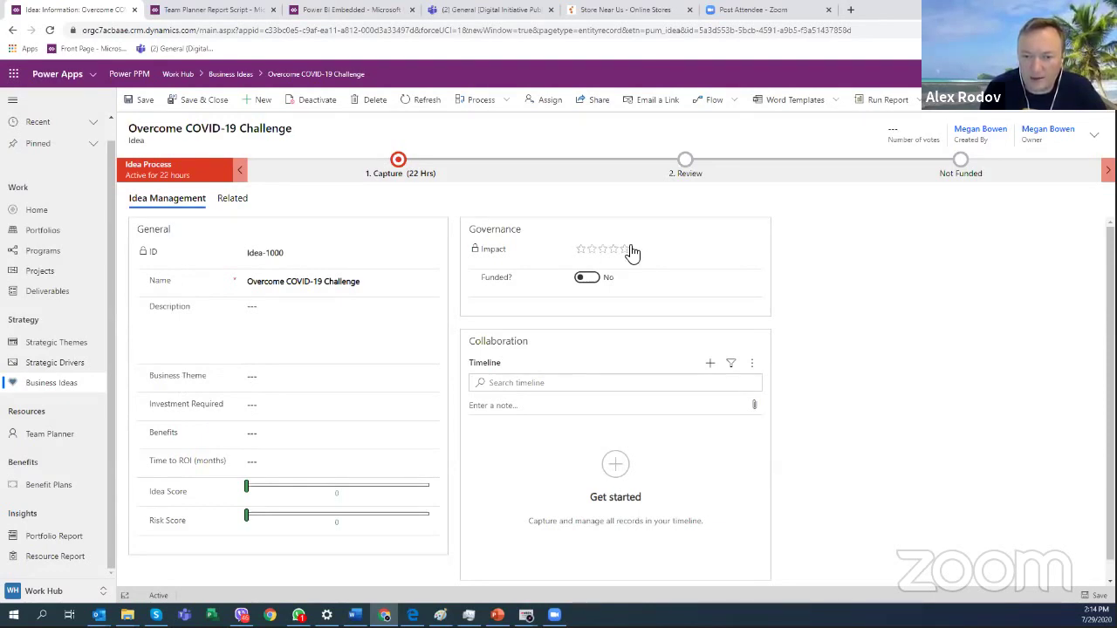
Preview the idea's Funded option as Yes and return it to No, and show the details of the Capture stage.
left_click(587, 279)
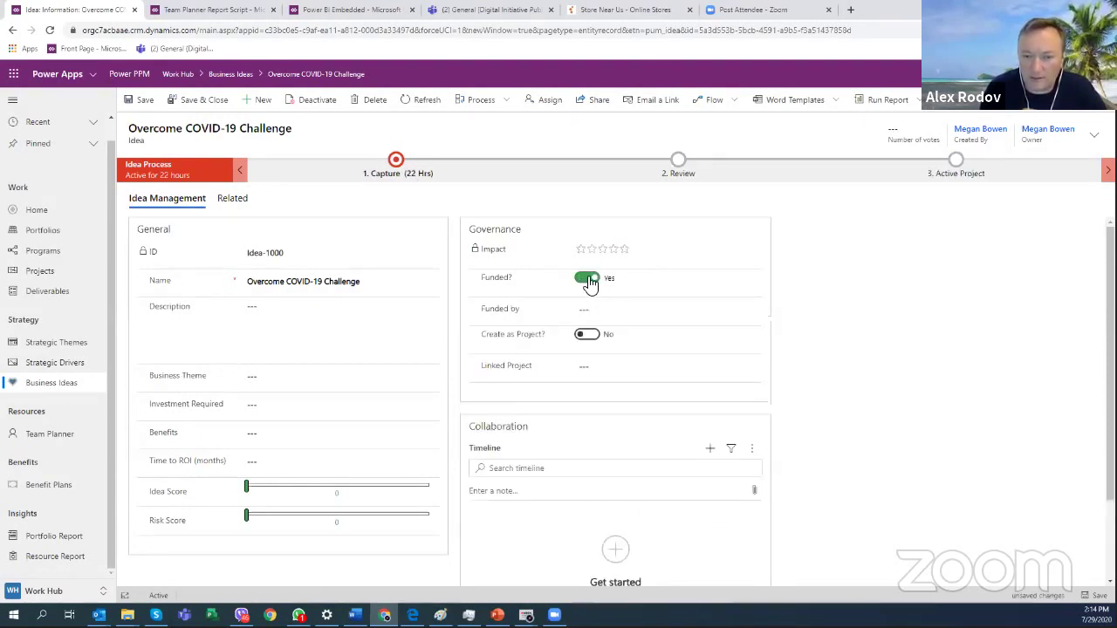
left_click(587, 279)
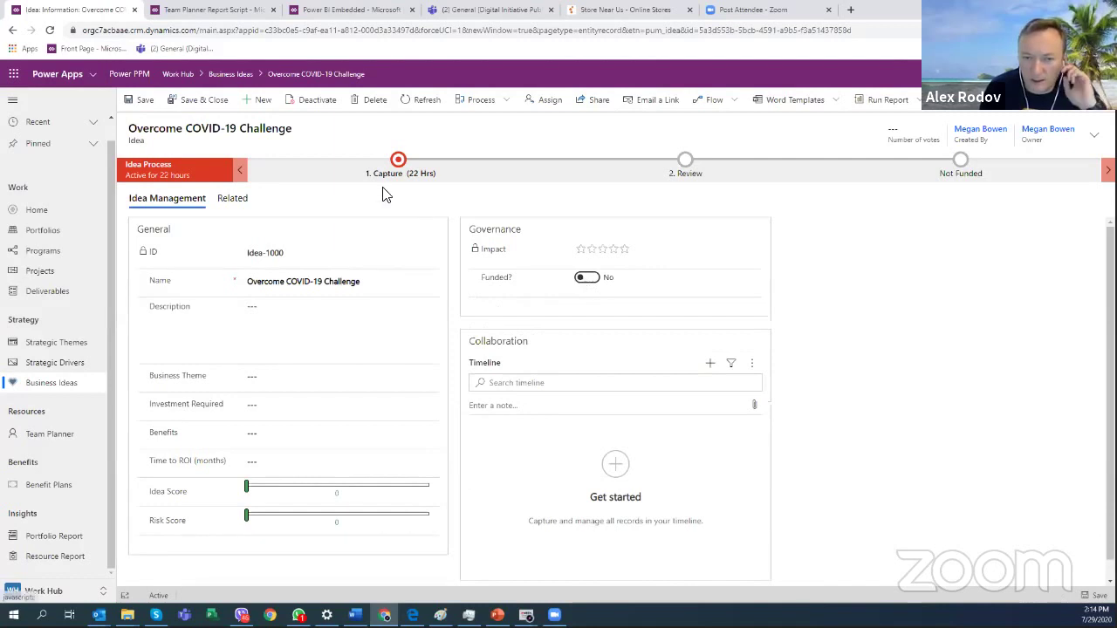
left_click(401, 171)
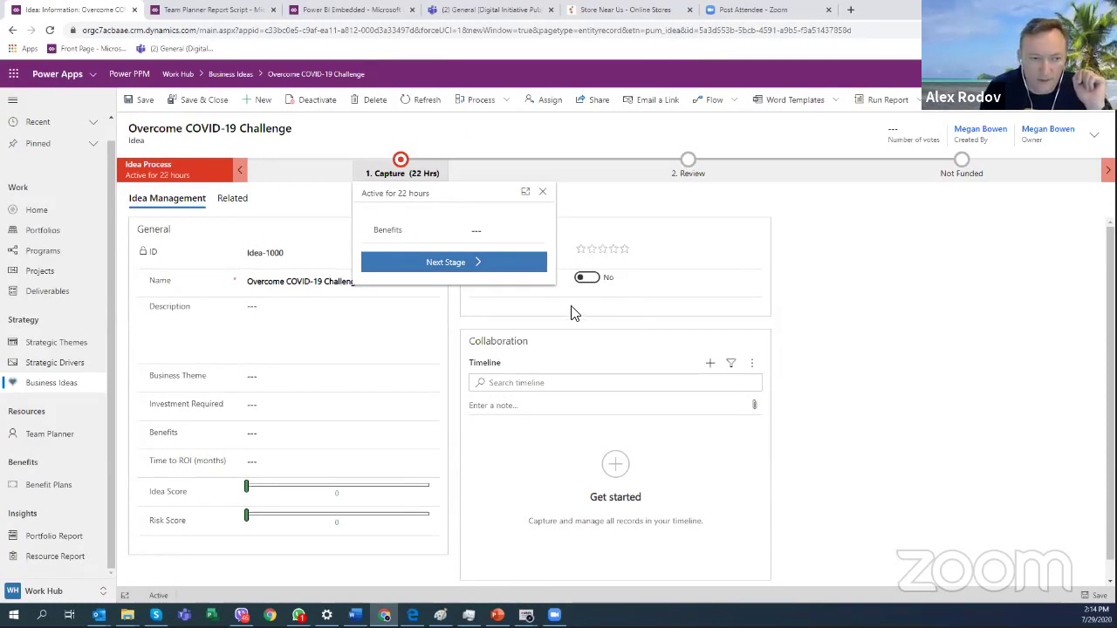
Open the strategic driver Climate action and view its related projects.
left_click(52, 365)
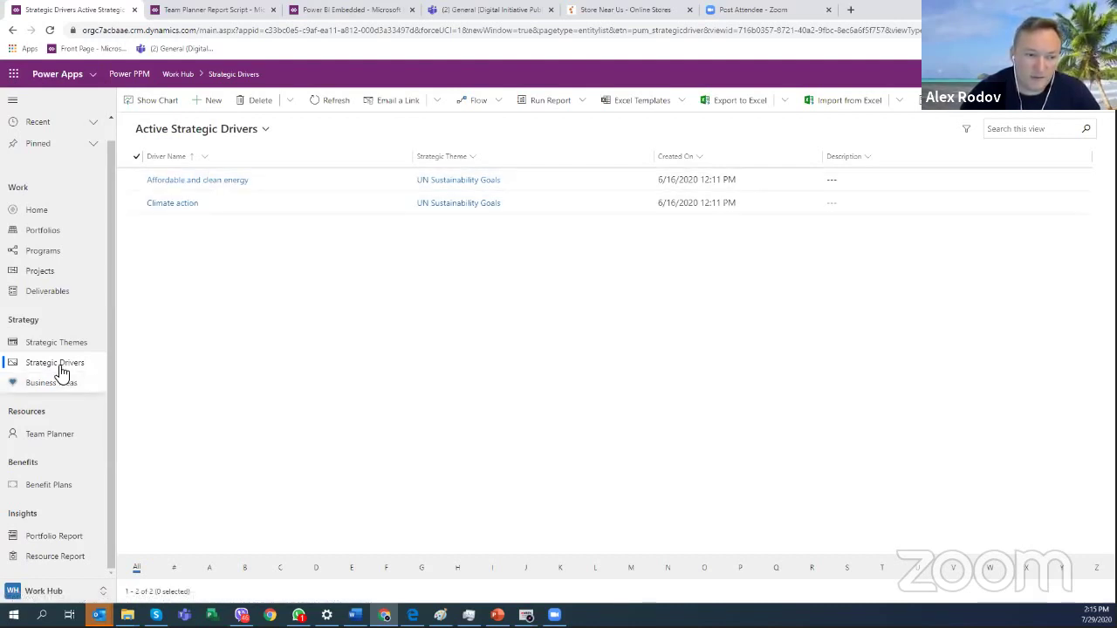
left_click(185, 204)
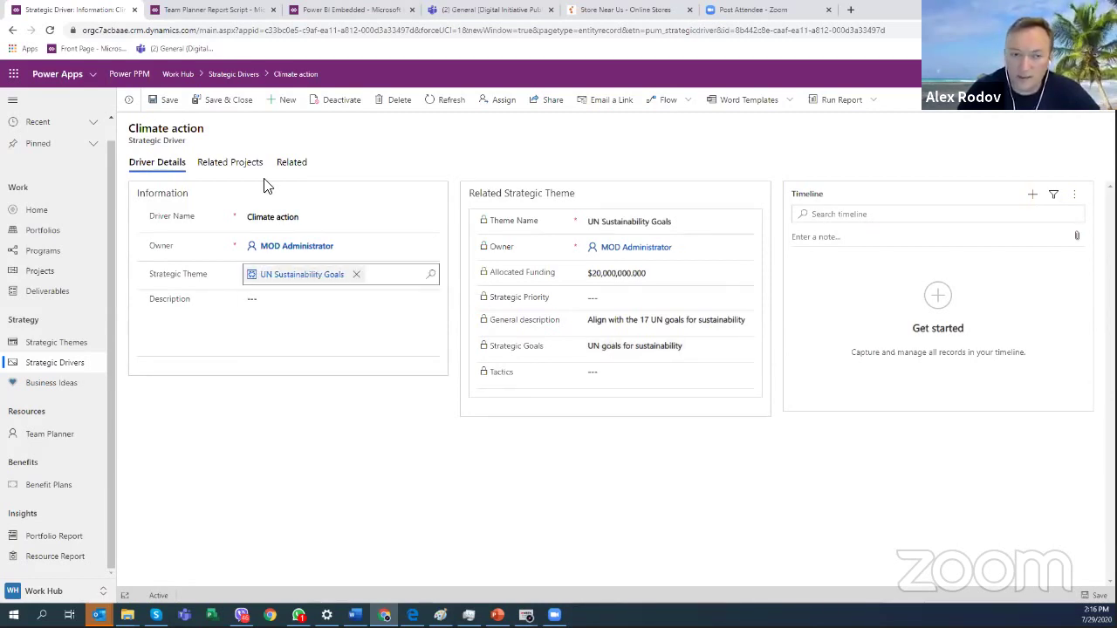
left_click(231, 167)
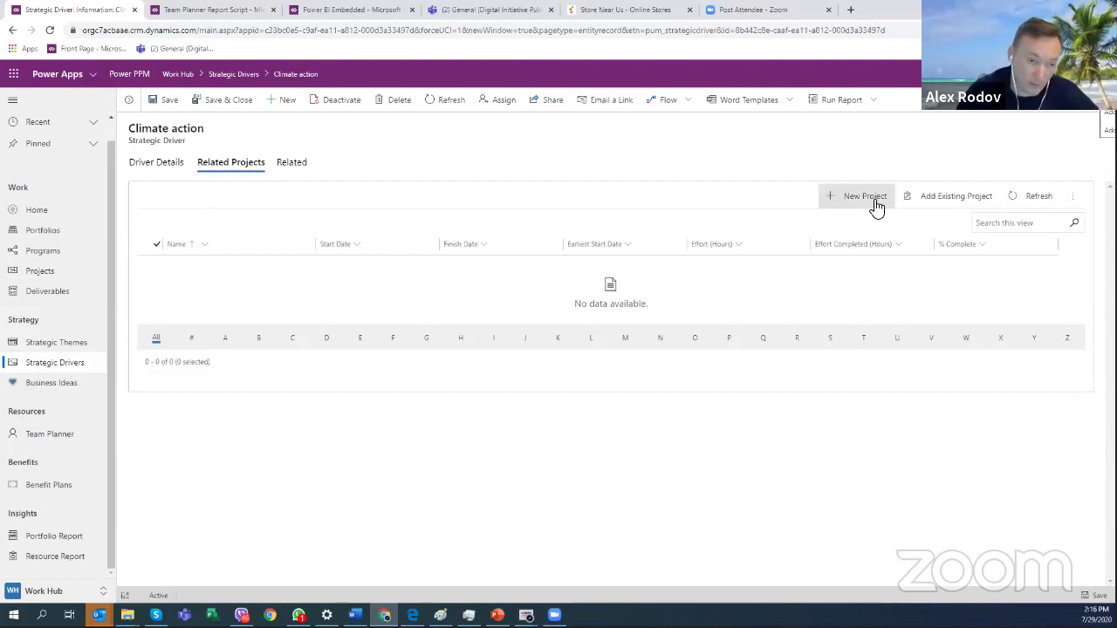
View the strategic theme UN Sustainability Goals, and return to the business idea Overcome COVID-19 Challenge.
left_click(41, 345)
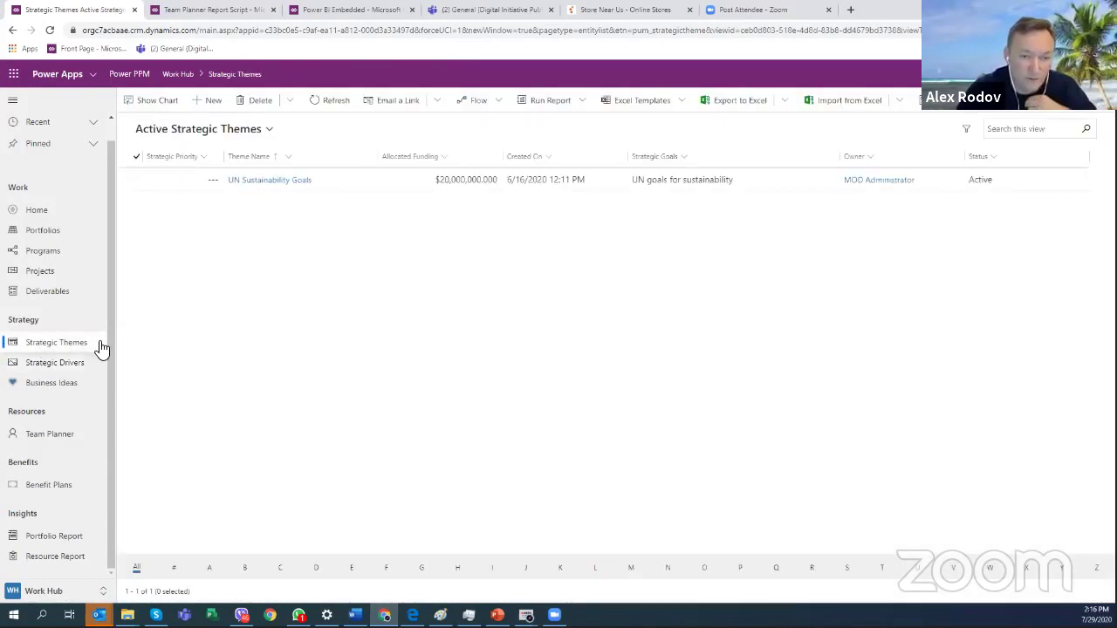
left_click(254, 182)
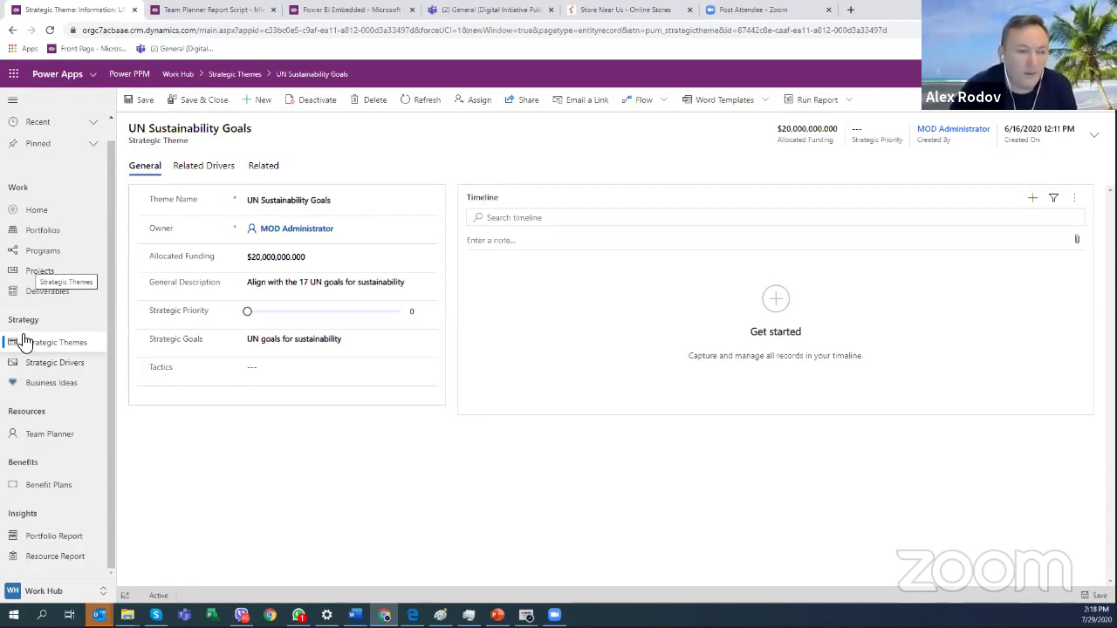
left_click(64, 389)
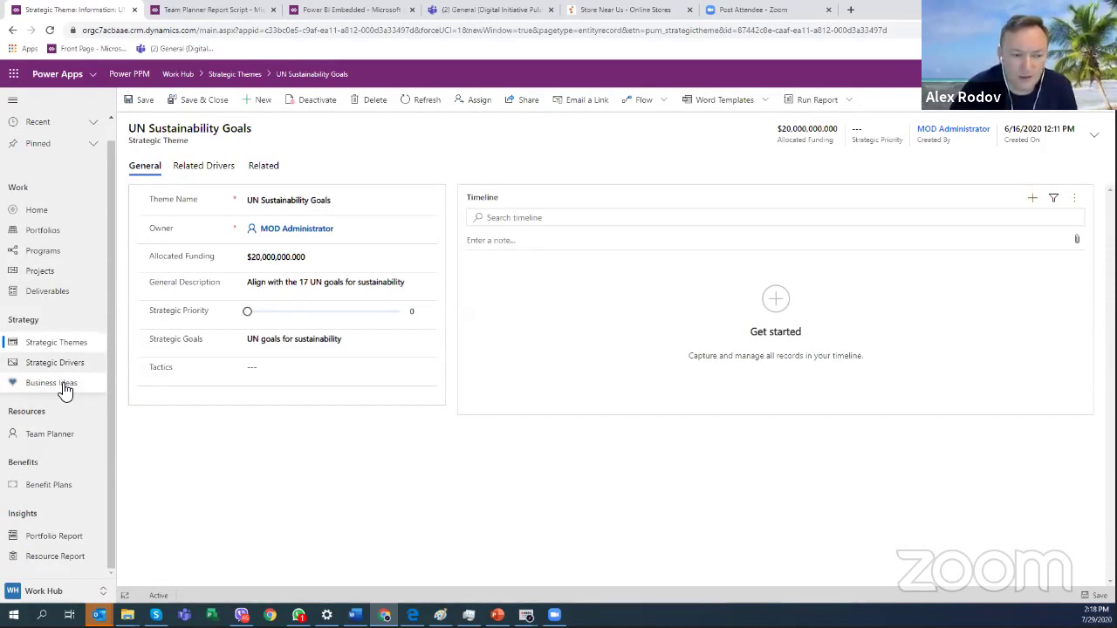
left_click(287, 181)
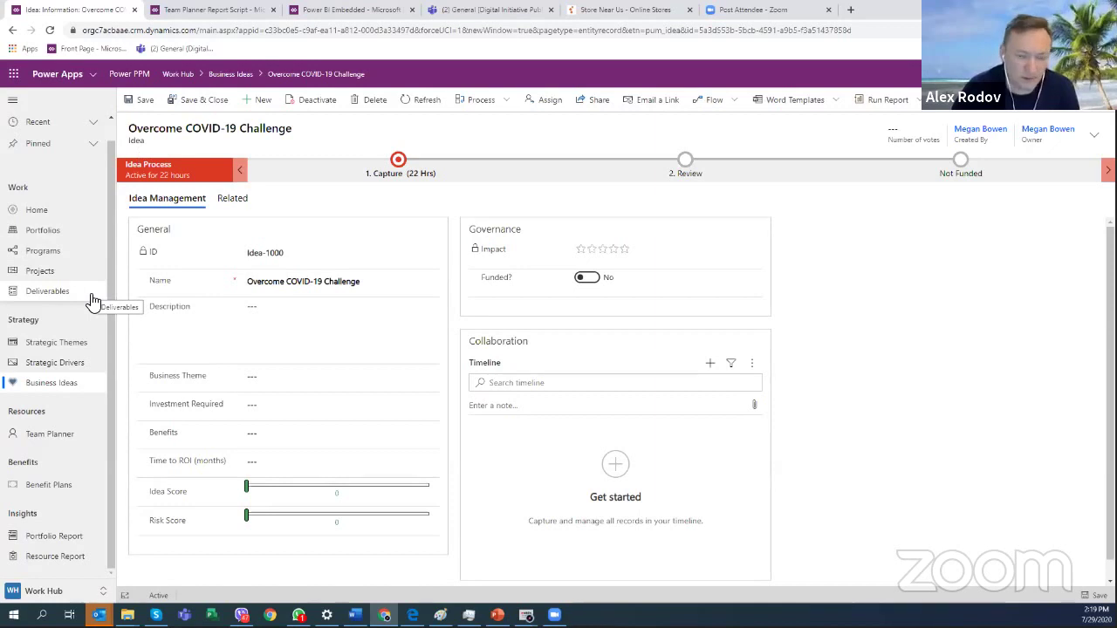
Go from the home page to the project overview and open the project Trusted IT Group Project Implementation.
left_click(43, 212)
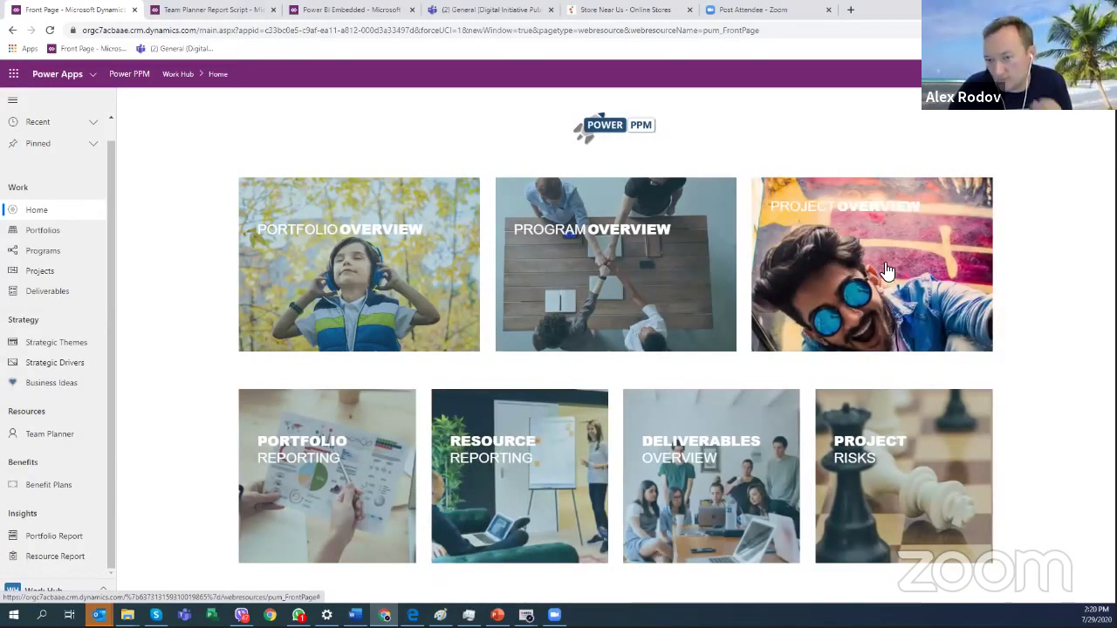
left_click(886, 271)
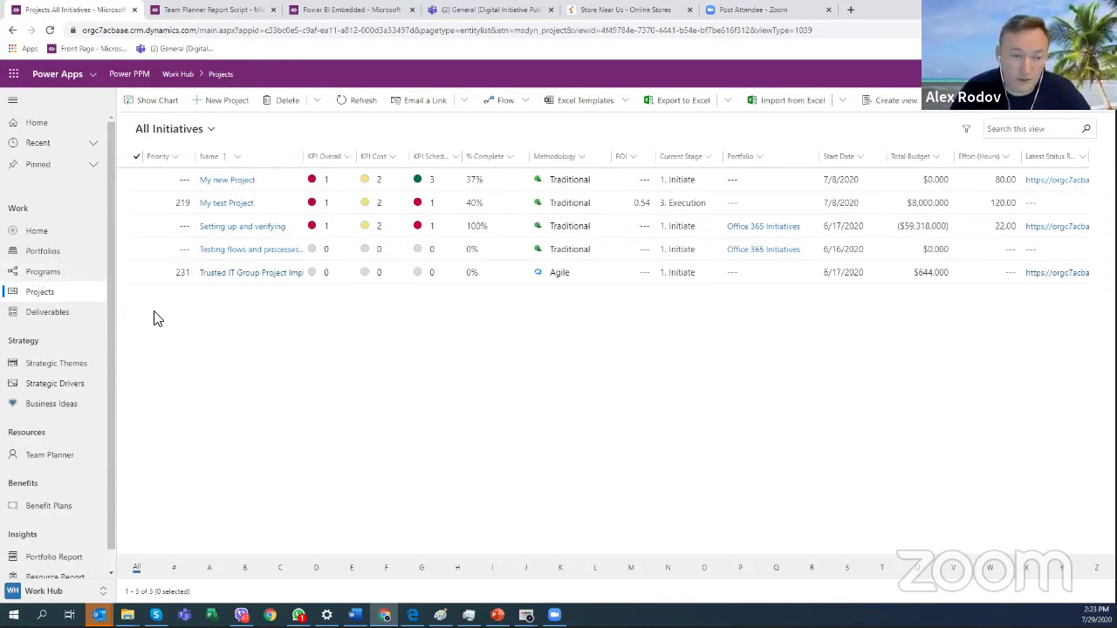
left_click(242, 274)
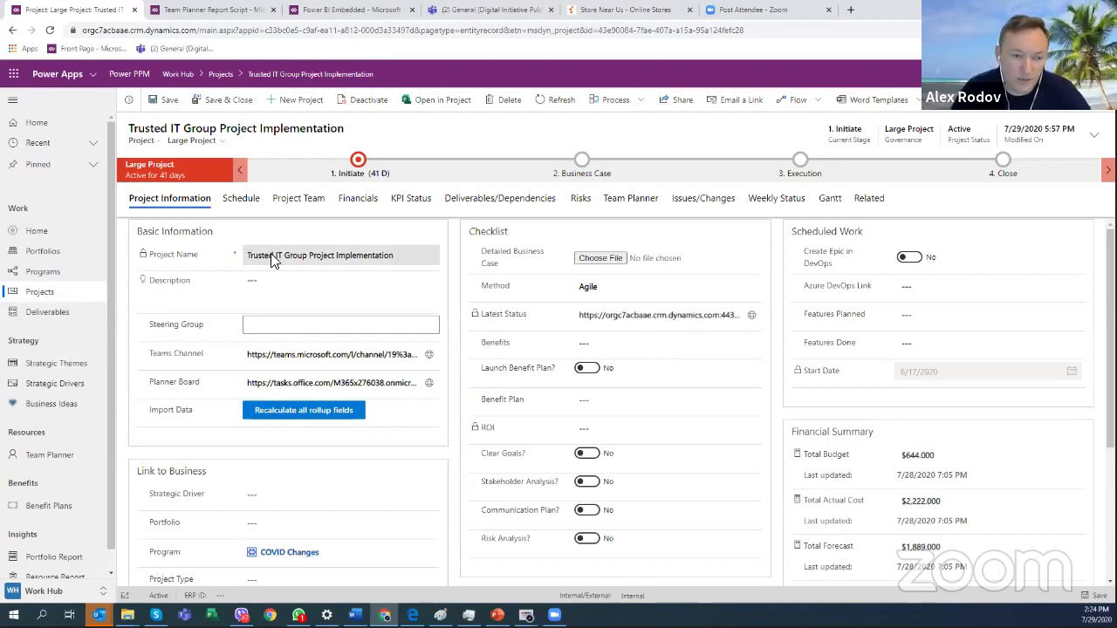
Inspect the project's empty Description field and the suggested users for its Steering Group.
left_click(262, 290)
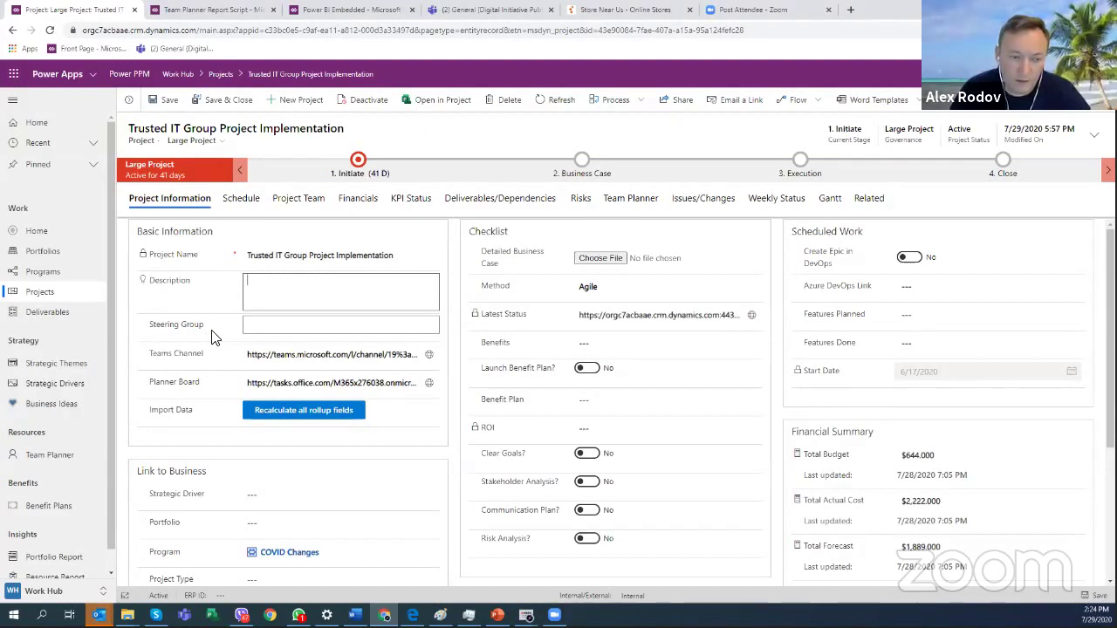
left_click(260, 326)
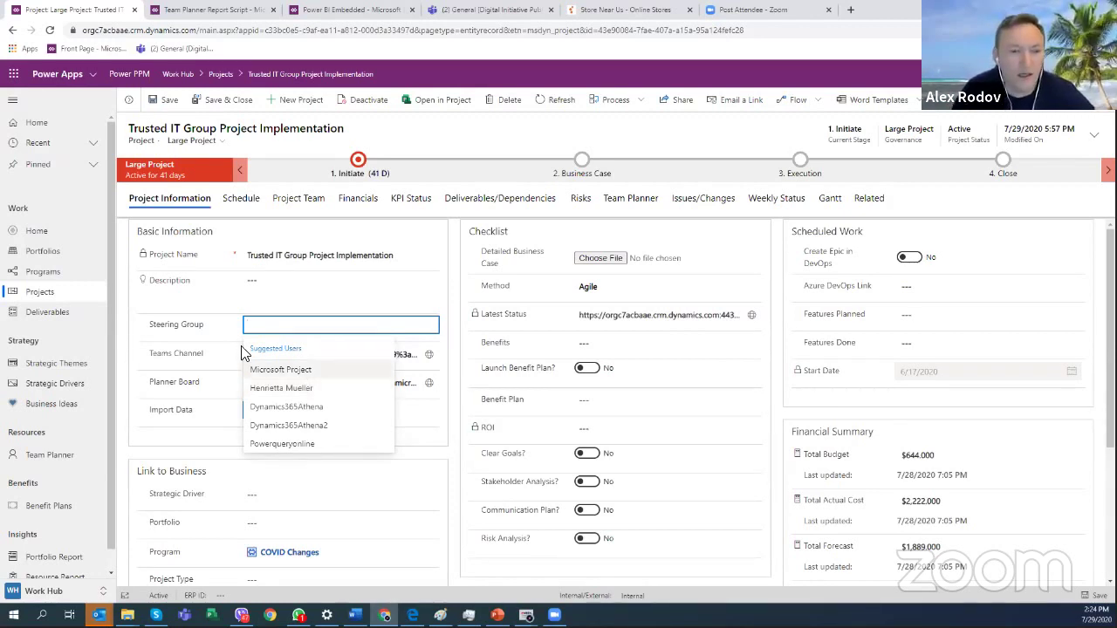
left_click(220, 332)
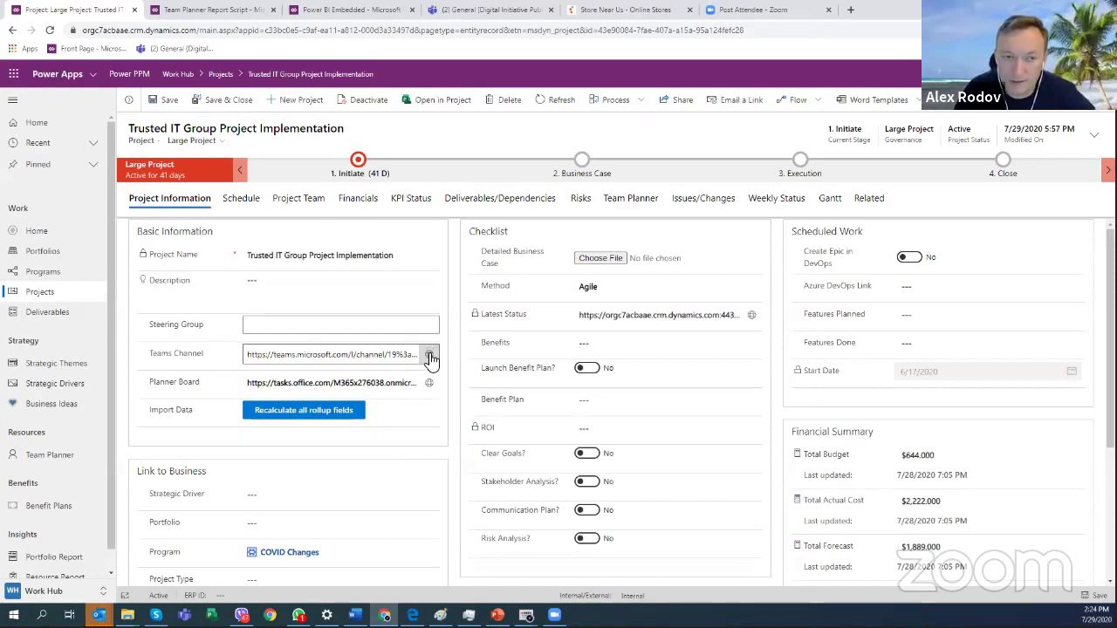
View the project's linked Teams channel in the Teams web app instead of the desktop app, and return to the project record.
left_click(429, 356)
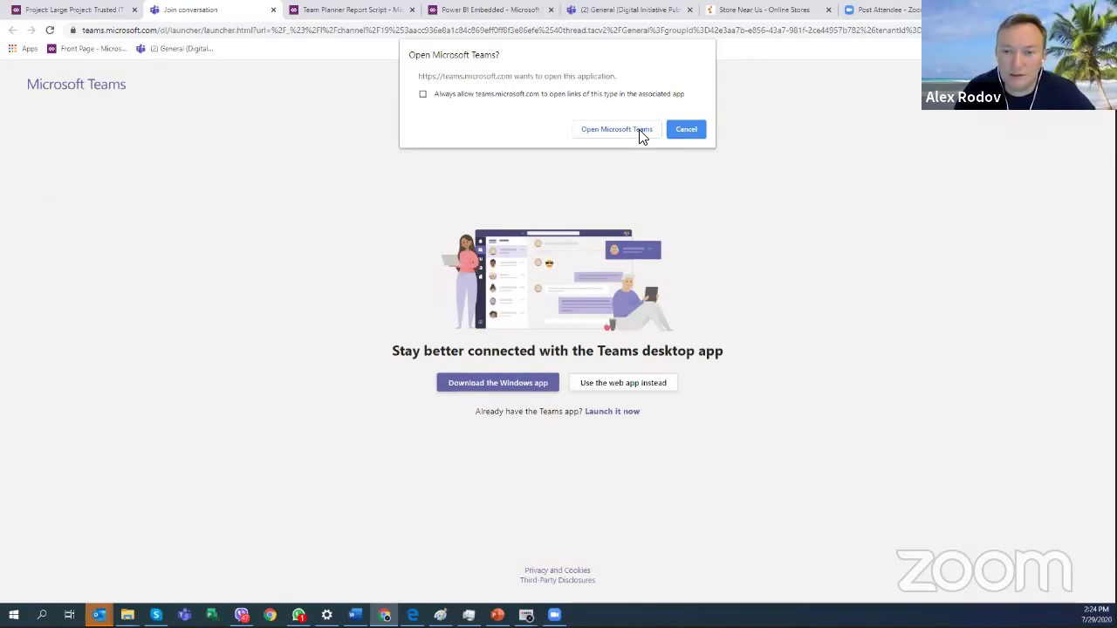
left_click(693, 129)
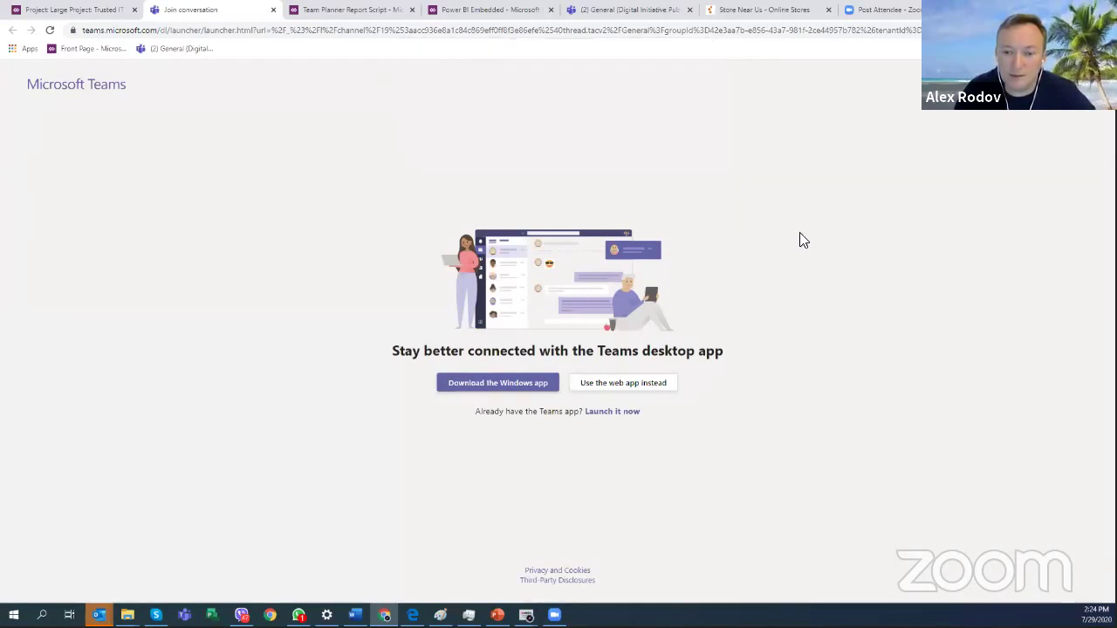
left_click(620, 390)
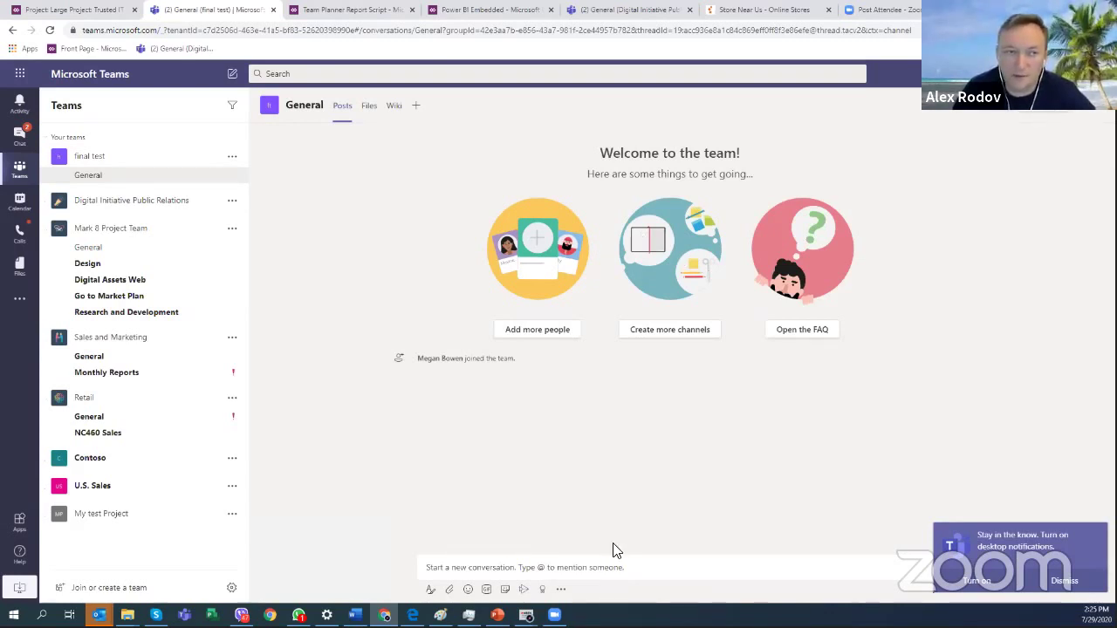
key("ctrl+1")
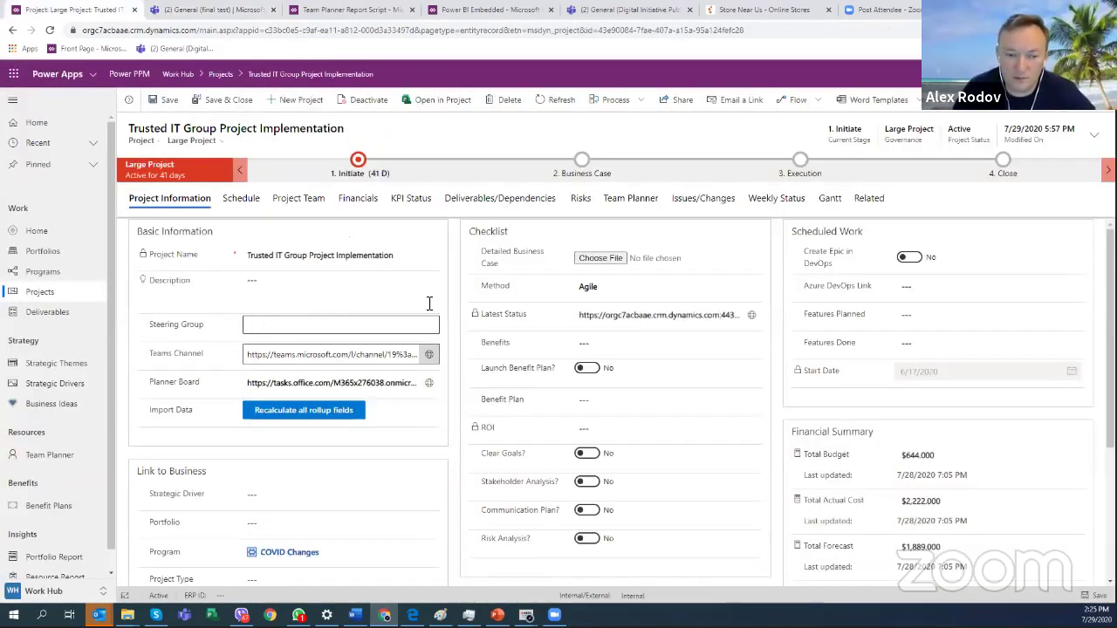
left_click(430, 385)
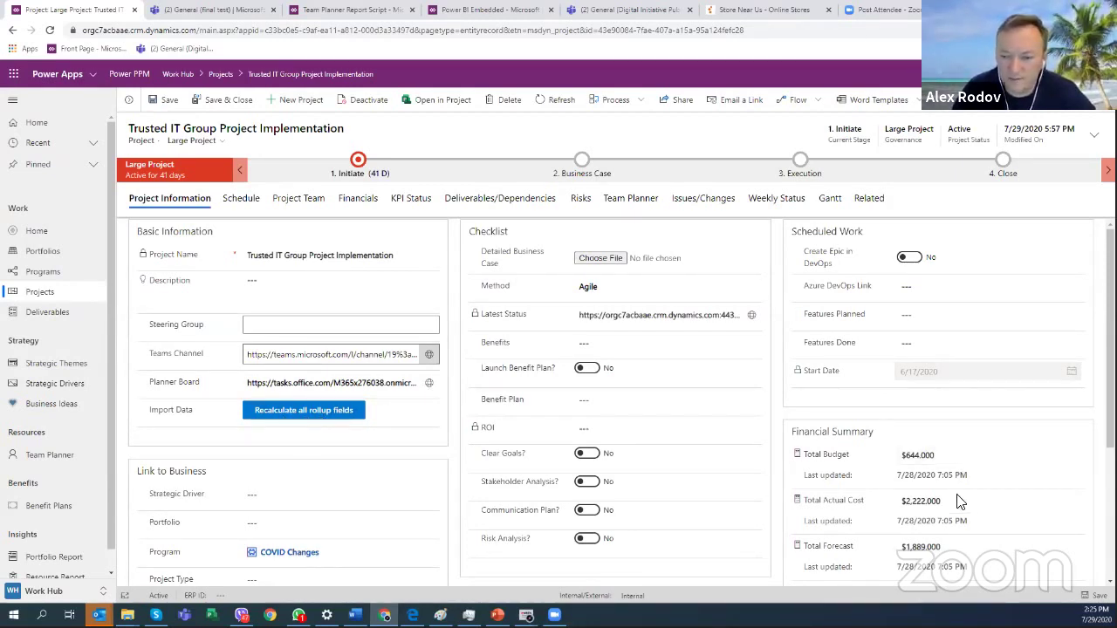
Recalculate all rollup fields of the project and check the update times in its Financial Summary.
scroll(948, 443, "down", 2)
scroll(370, 225, "up", 2)
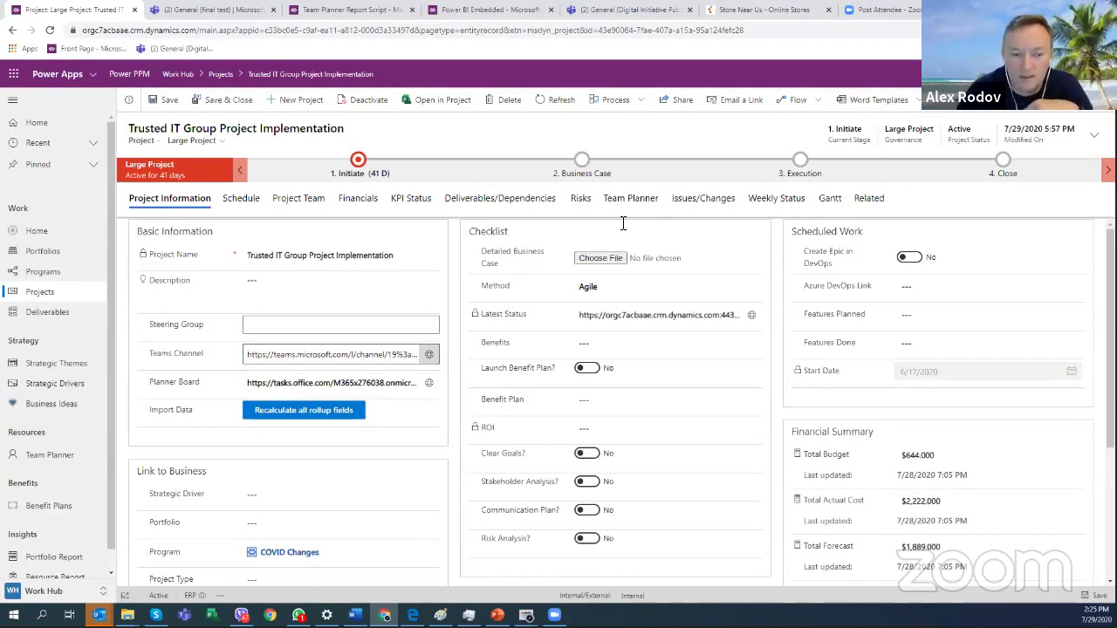
left_click(324, 412)
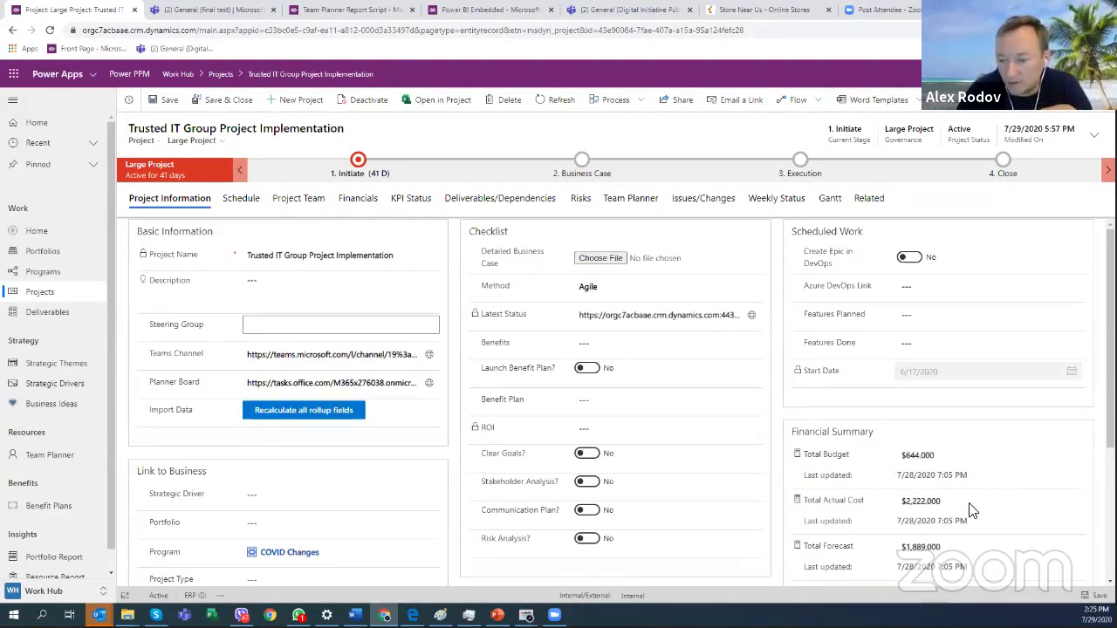
scroll(932, 440, "down", 1)
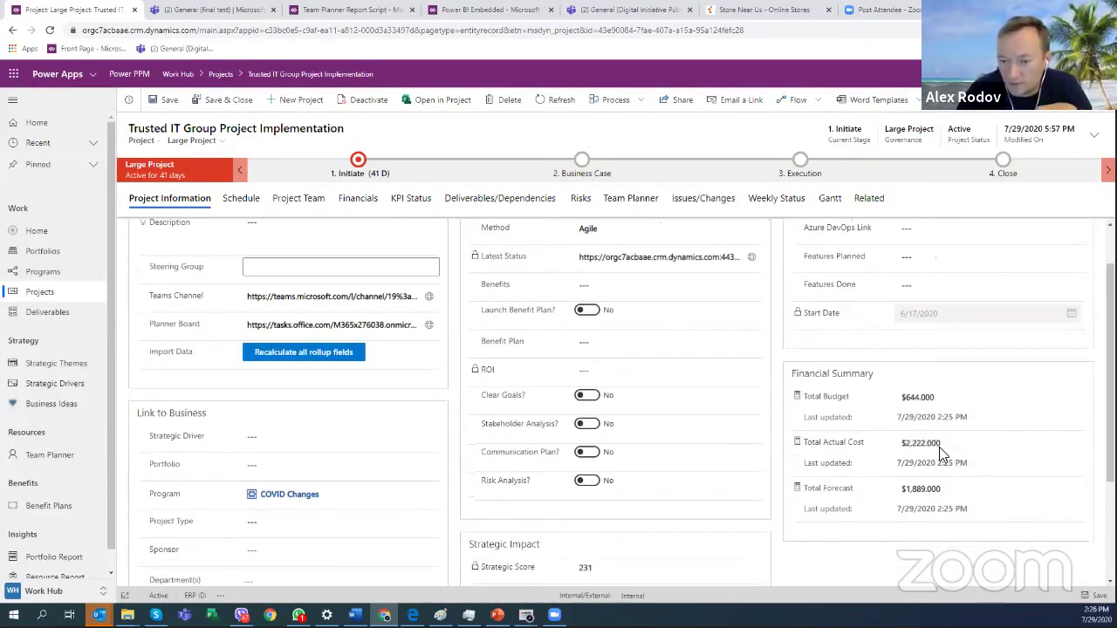
scroll(1002, 470, "up", 1)
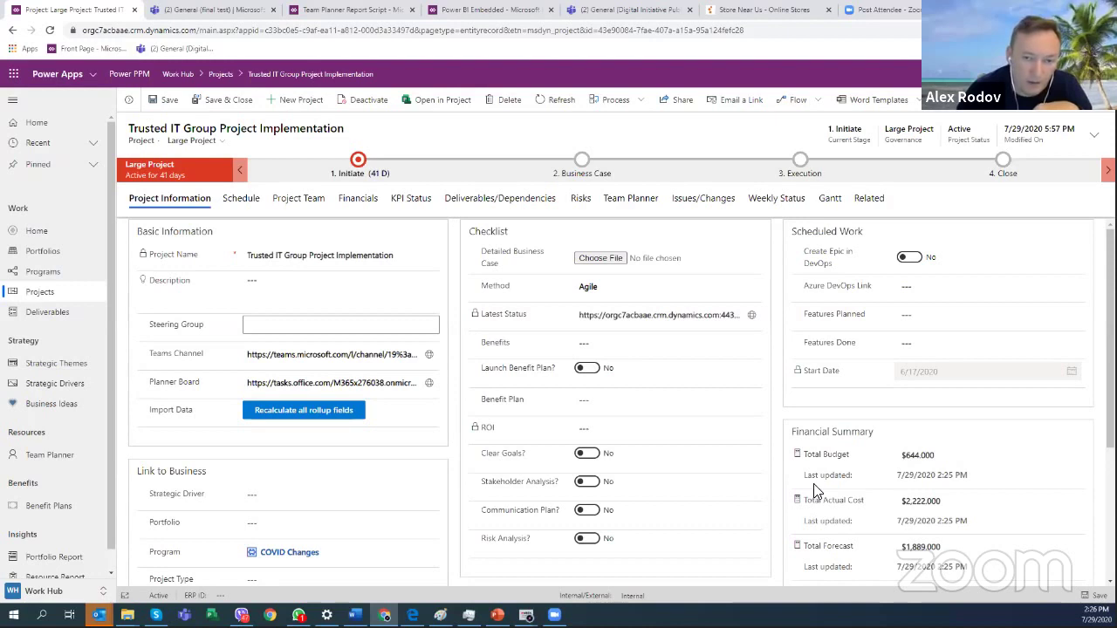
left_click(681, 400)
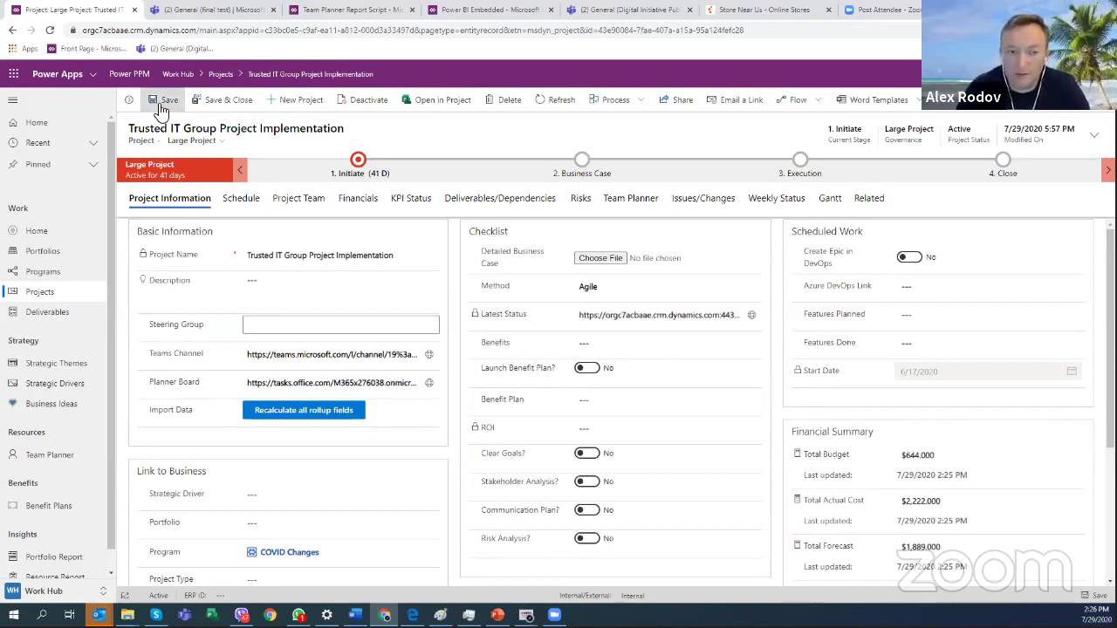
left_click(318, 322)
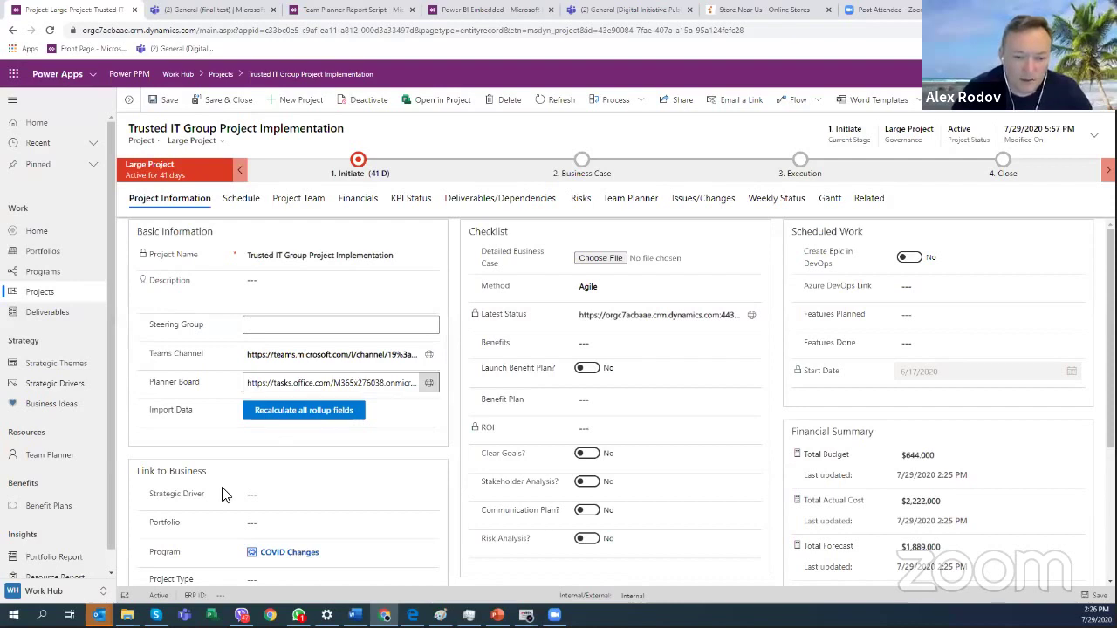
Link the project to the strategic driver Climate action, chosen from all strategic driver records.
scroll(220, 464, "down", 1)
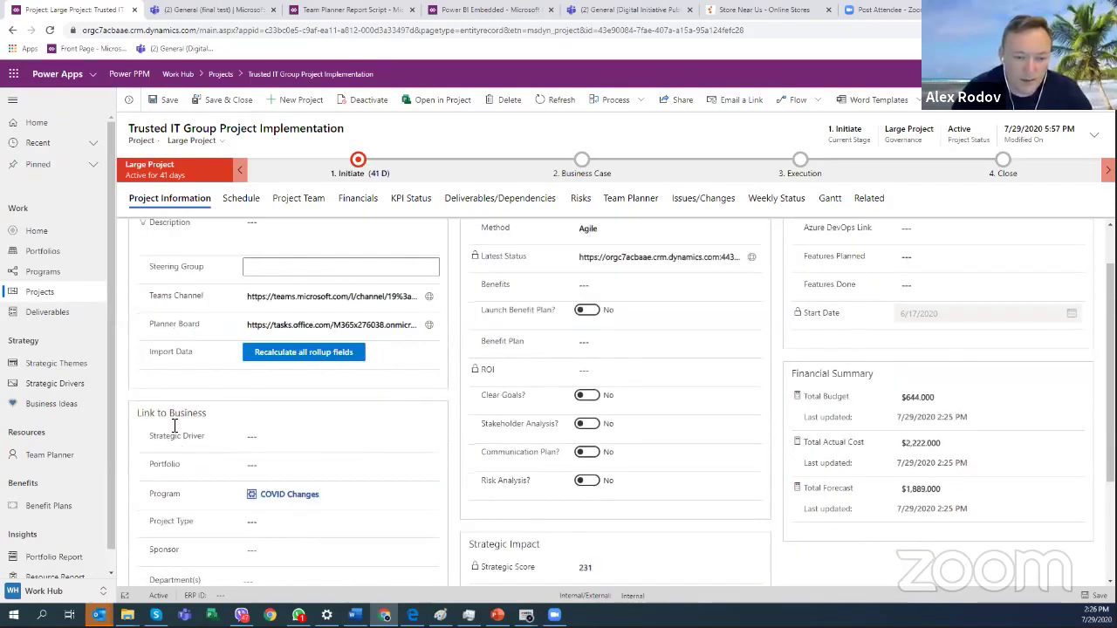
scroll(175, 425, "down", 2)
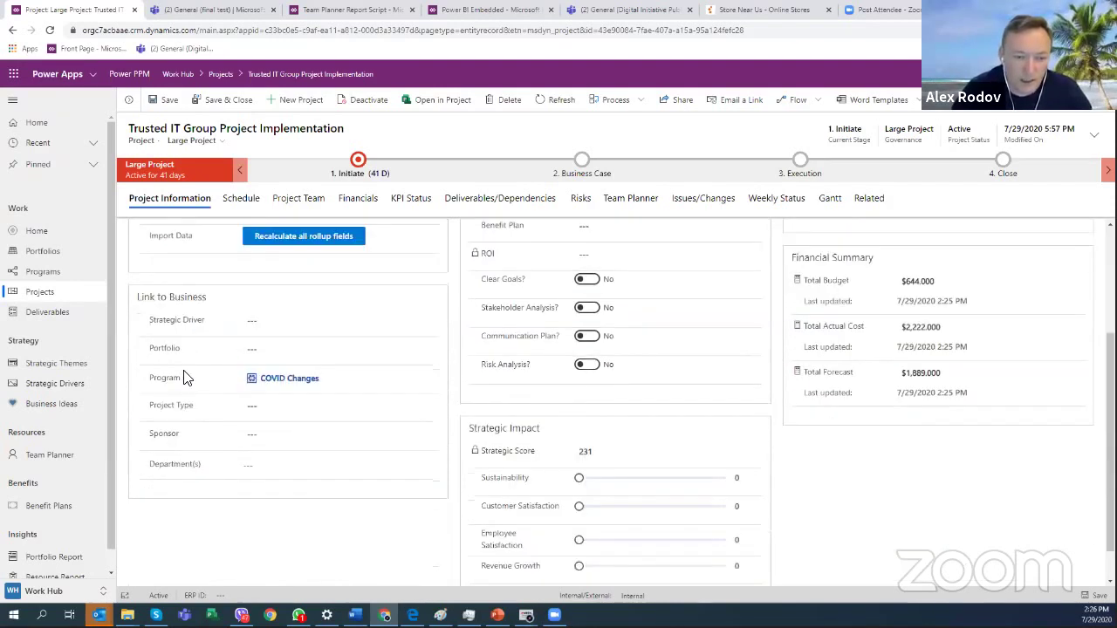
left_click(267, 325)
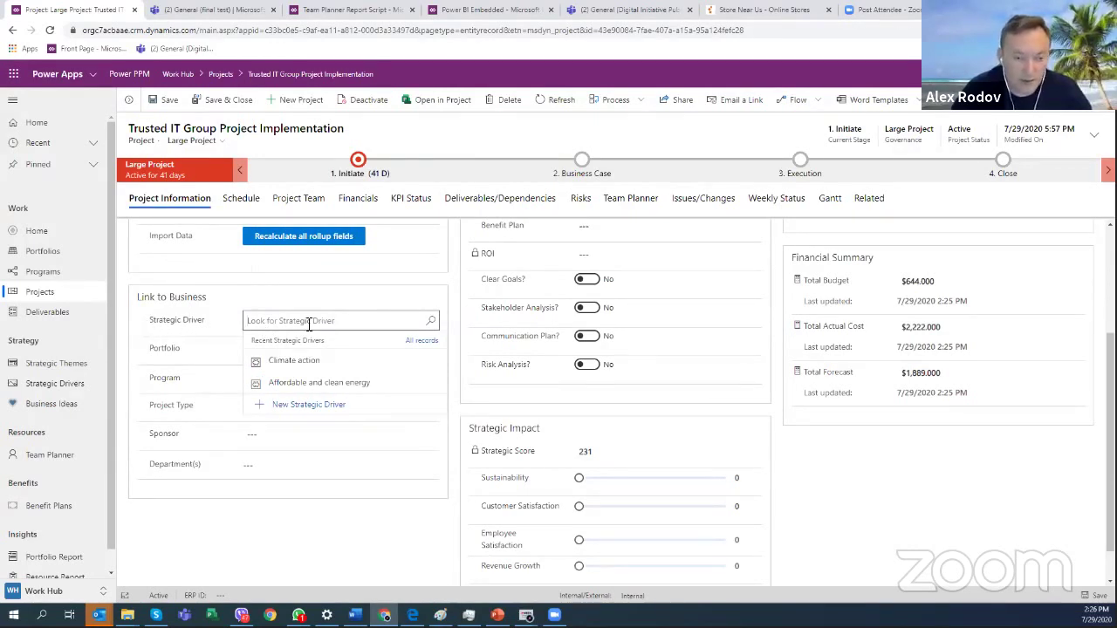
left_click(433, 324)
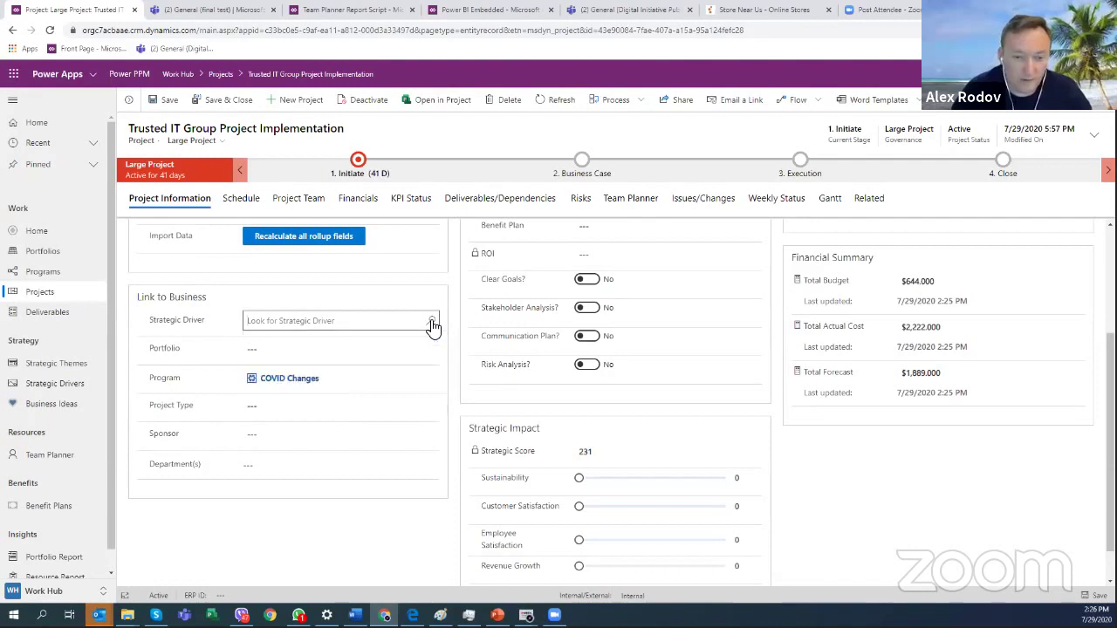
left_click(433, 324)
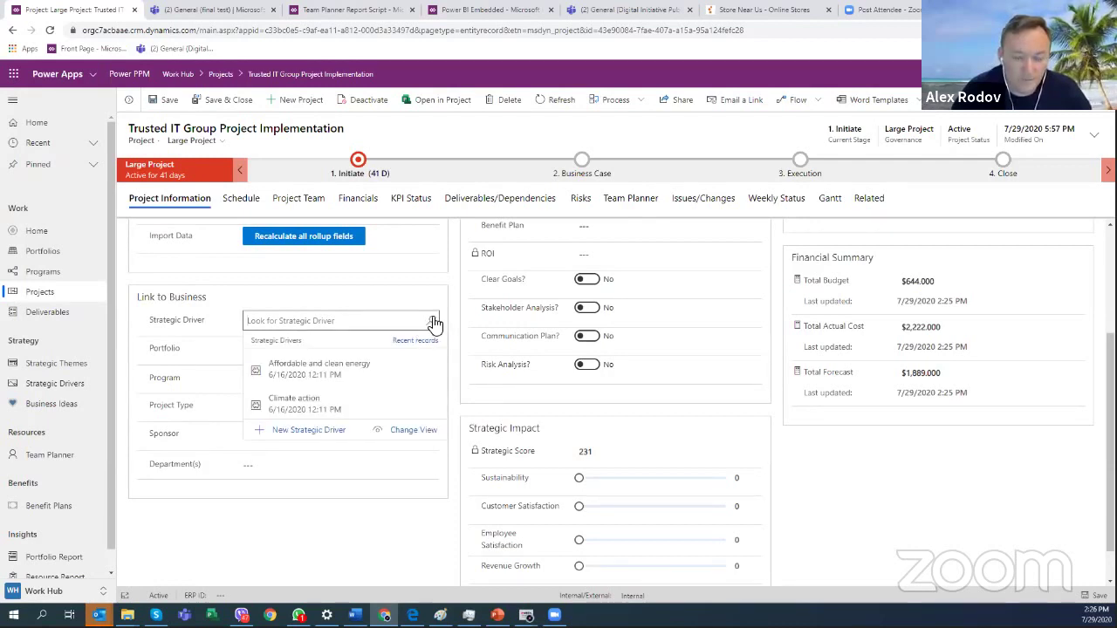
left_click(317, 400)
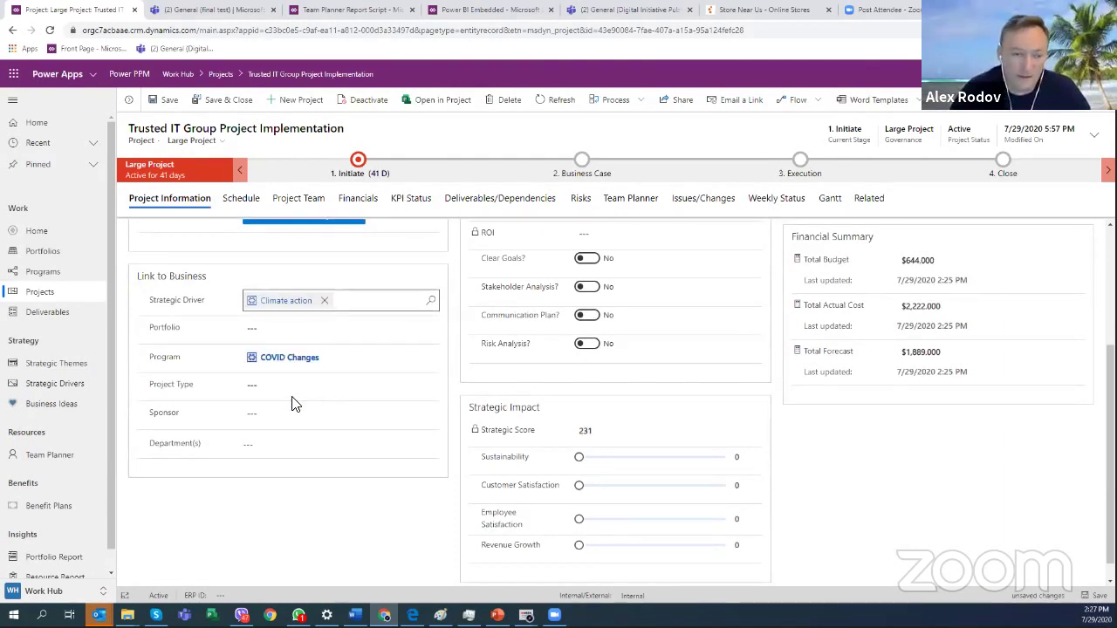
Assign the project to the portfolio Office 365 Initiatives and set its project type to Transform.
left_click(253, 328)
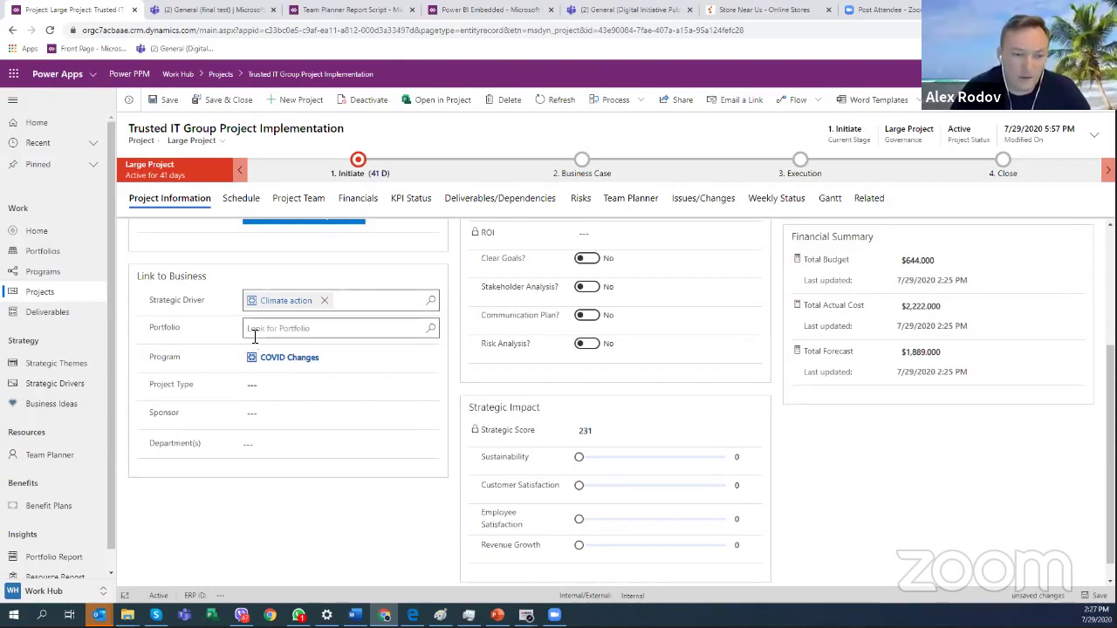
left_click(430, 329)
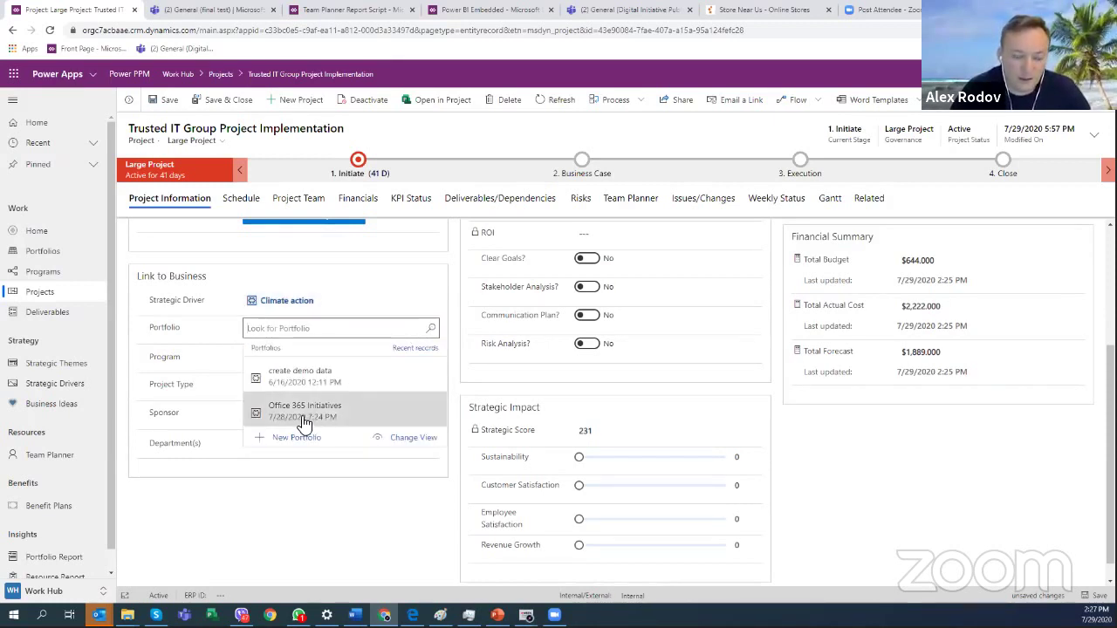
left_click(303, 412)
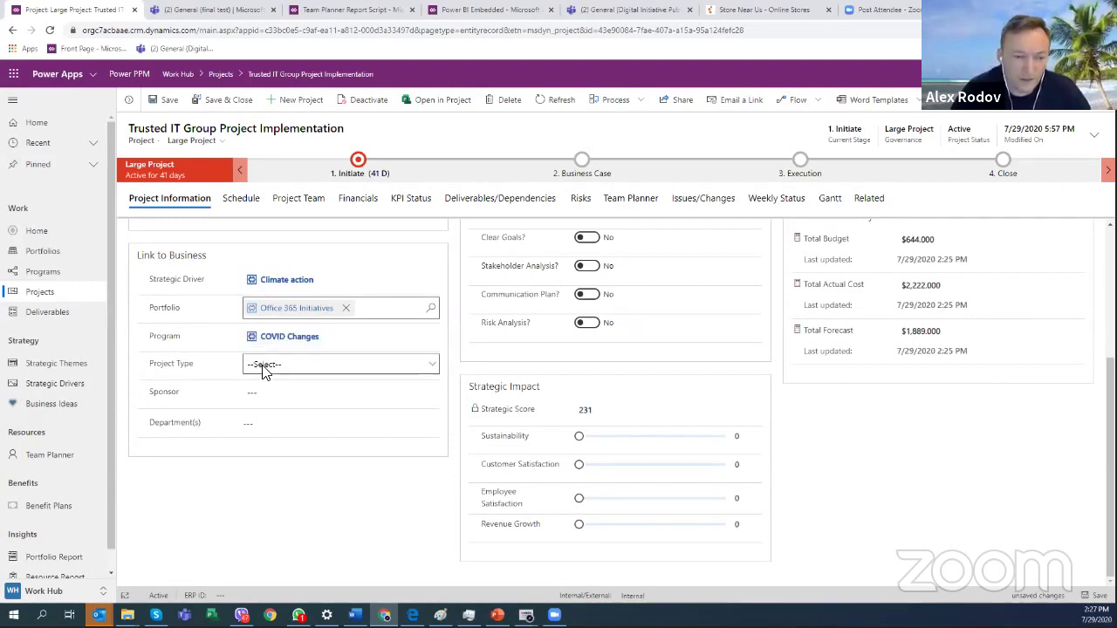
left_click(263, 368)
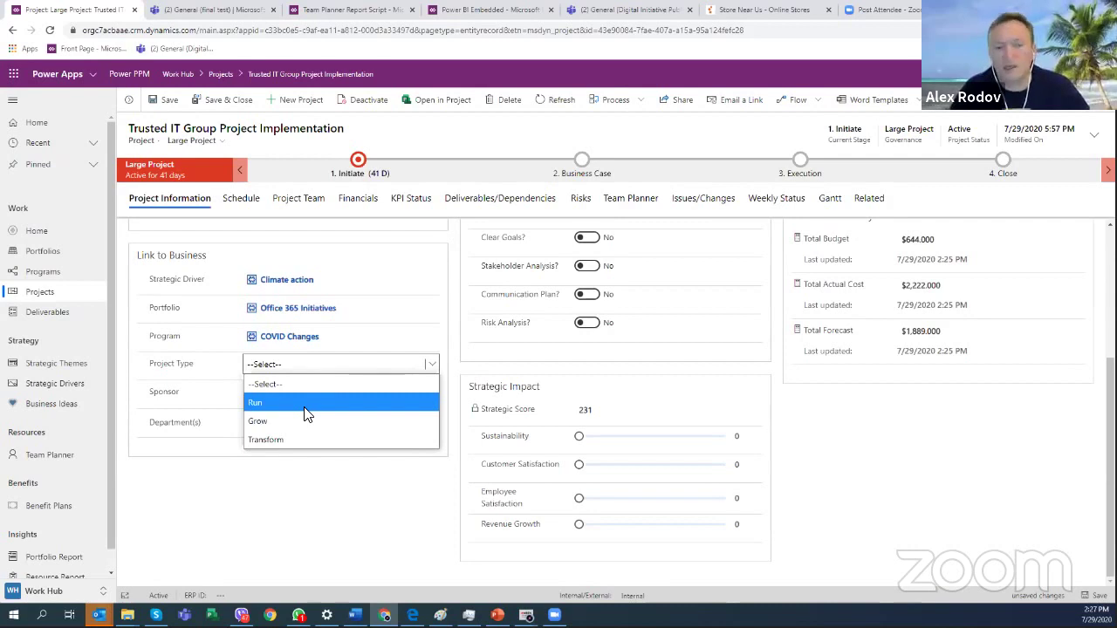
left_click(309, 439)
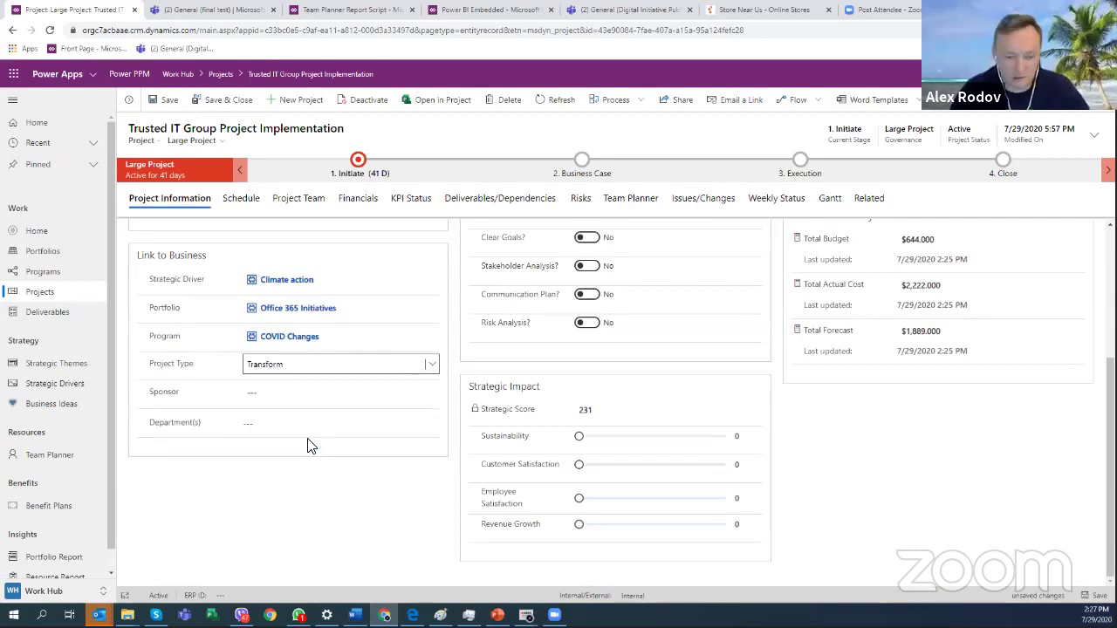
Browse the users available as sponsor and assign the first listed user as the project's sponsor.
left_click(266, 403)
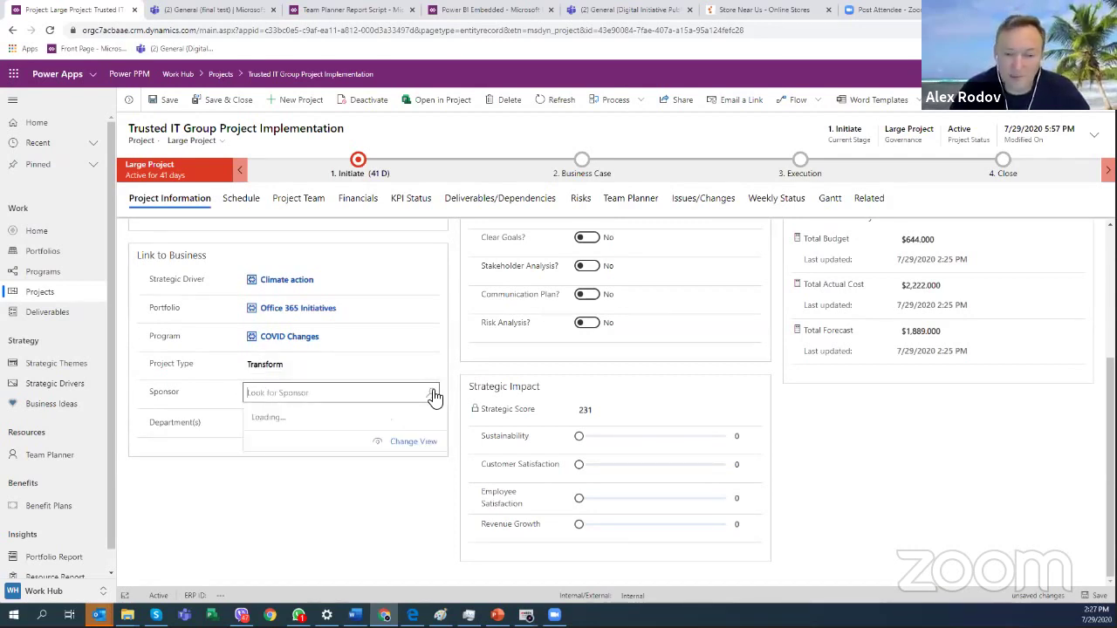
scroll(393, 469, "down", 2)
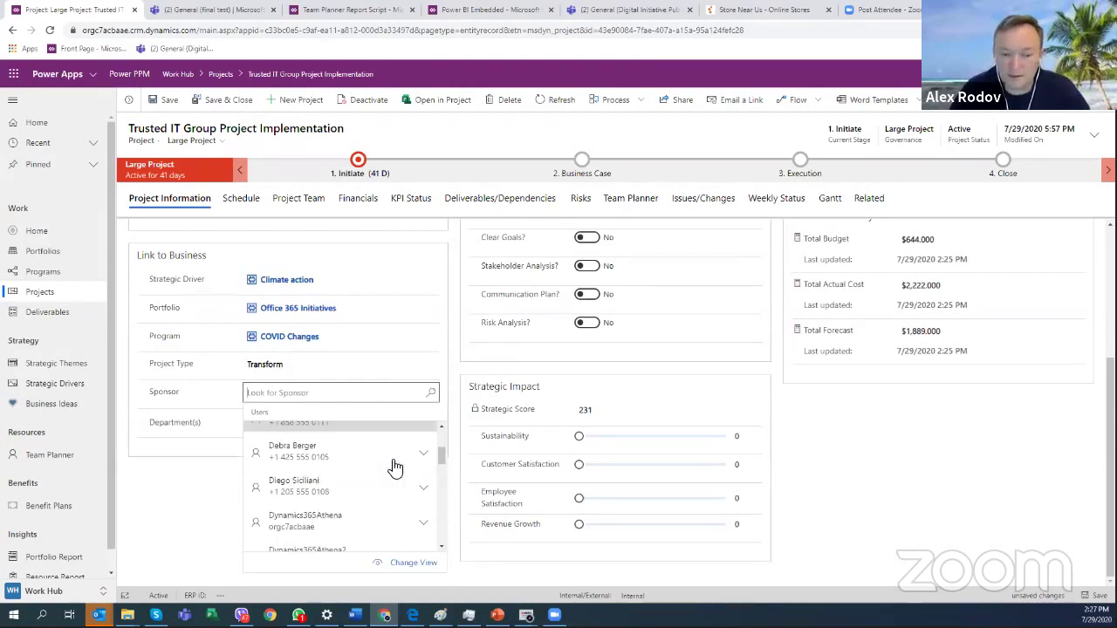
scroll(393, 468, "down", 5)
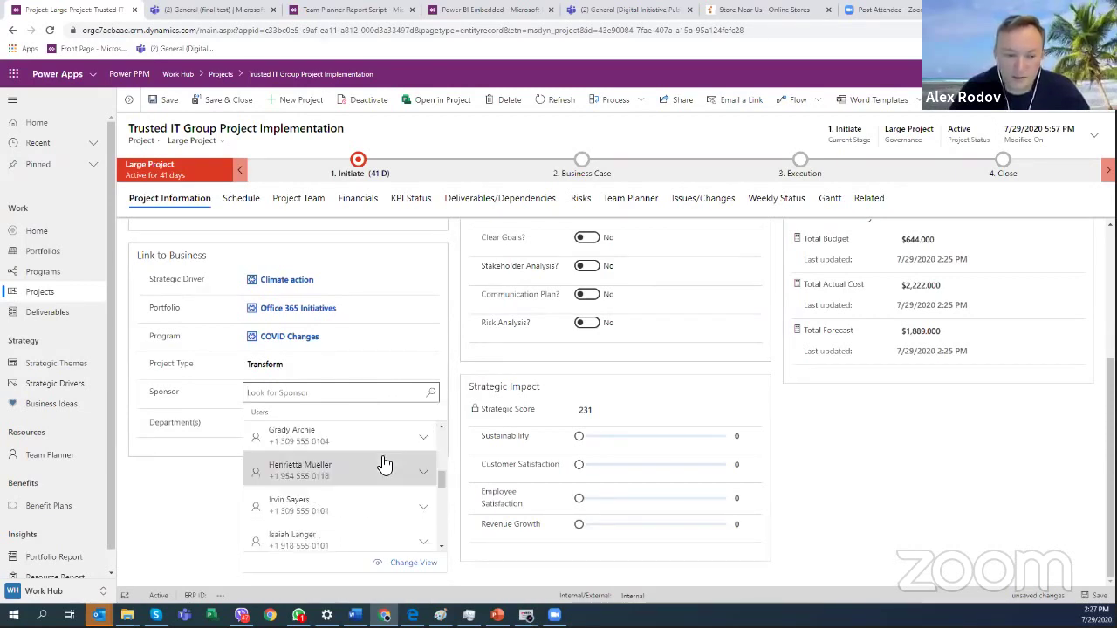
scroll(385, 464, "up", 7)
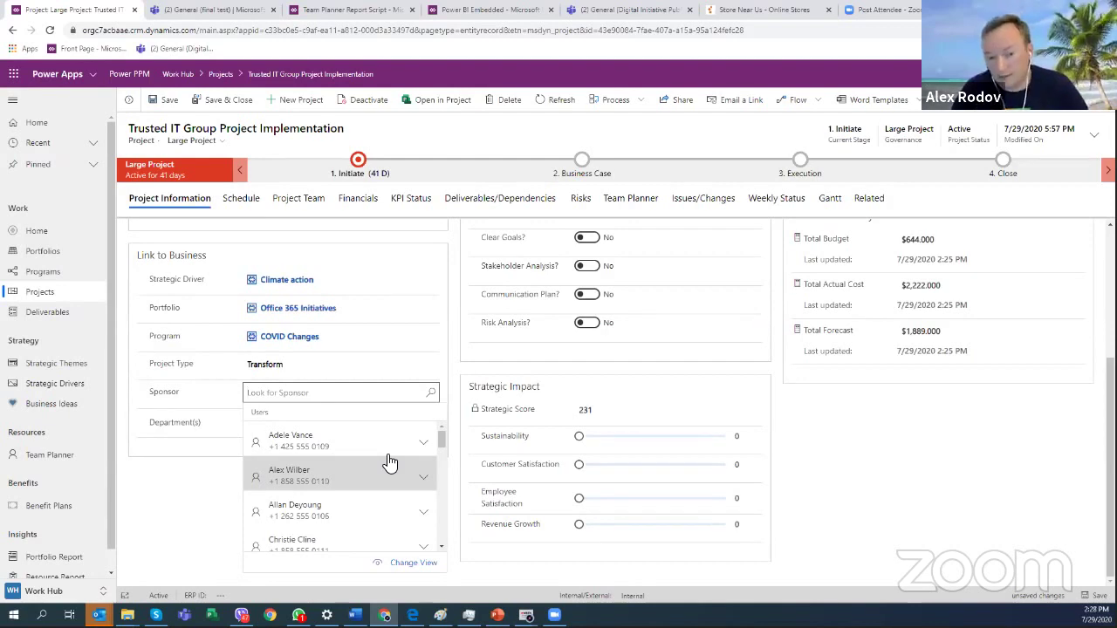
left_click(308, 445)
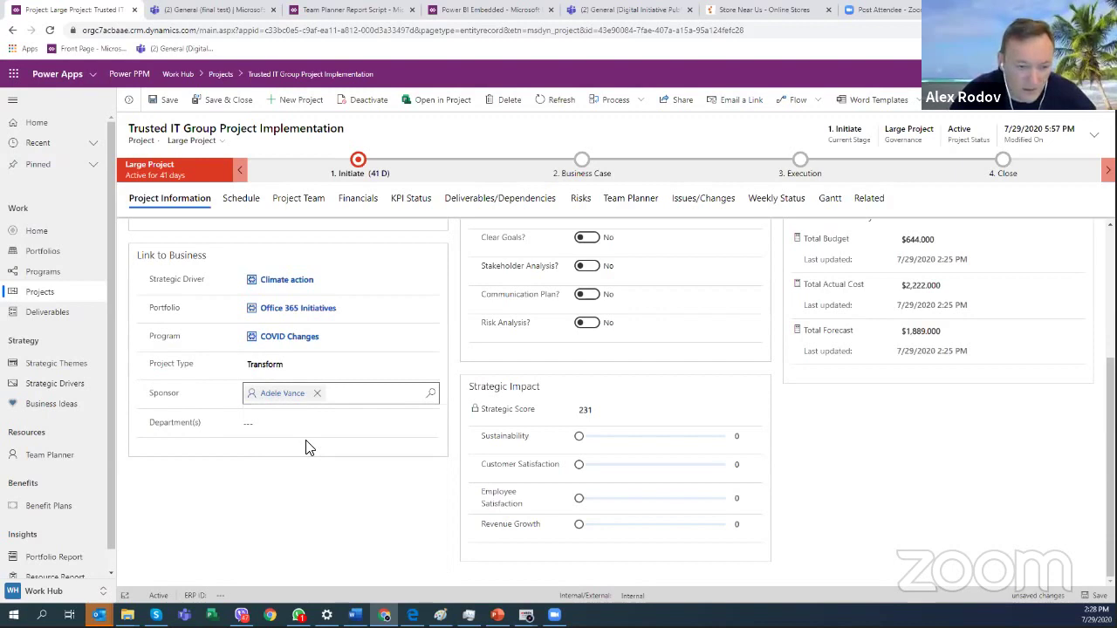
Set the project's Department(s) to IT and return to its basic information and checklist.
left_click(279, 426)
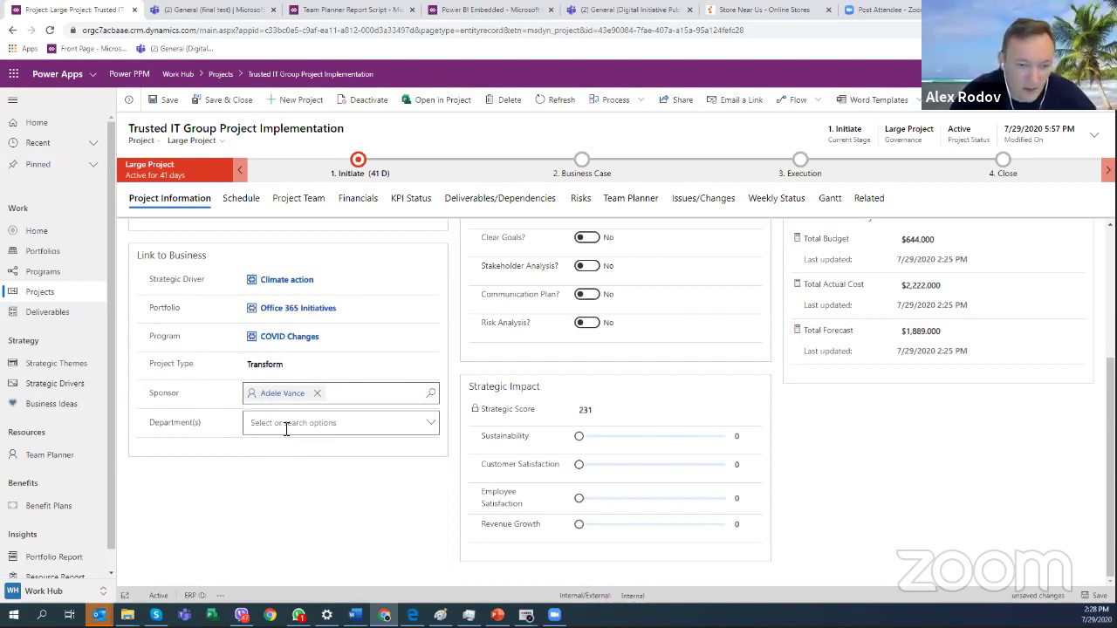
left_click(431, 428)
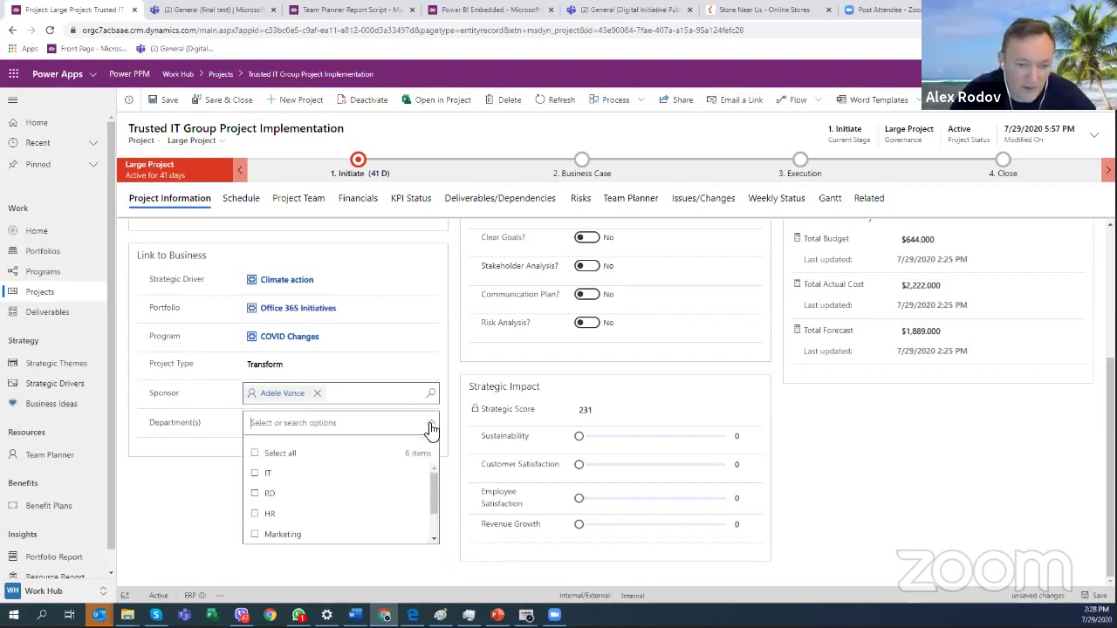
left_click(258, 474)
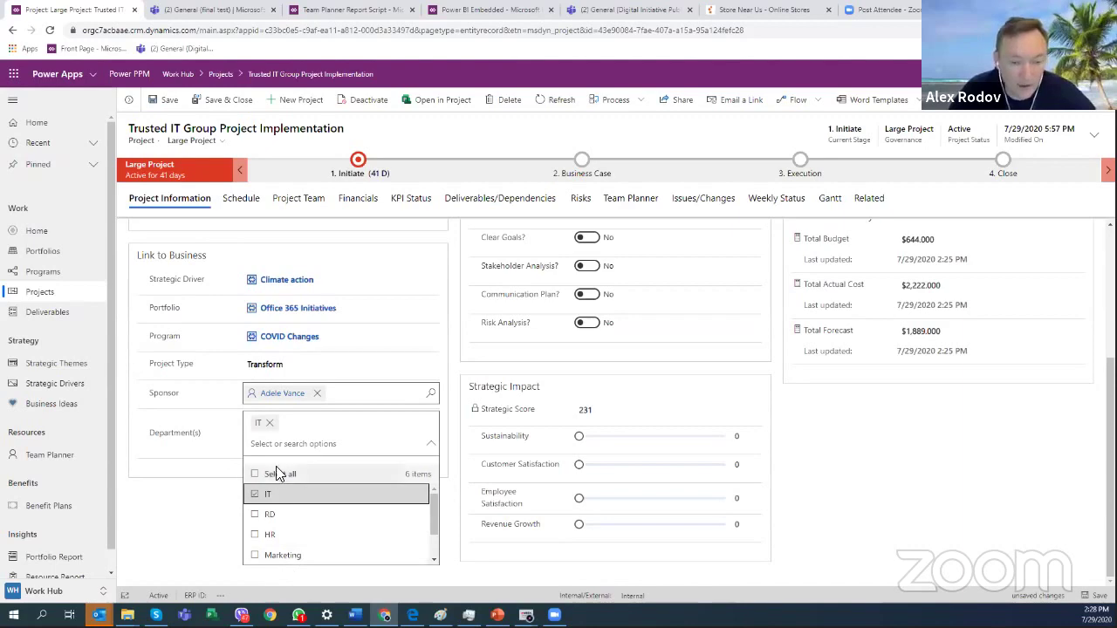
left_click(190, 508)
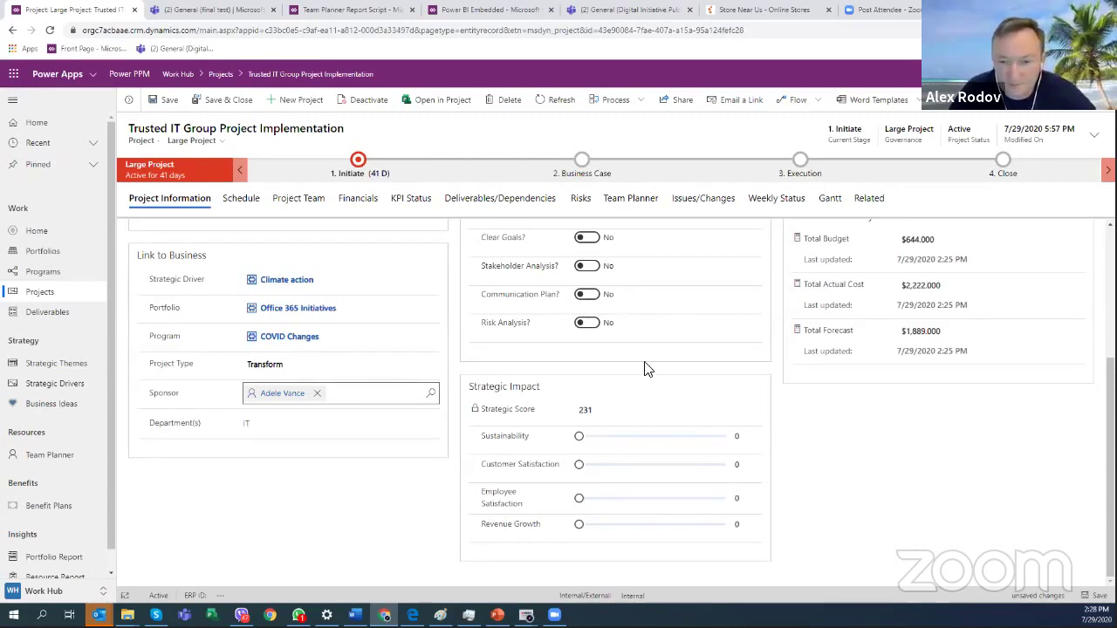
scroll(771, 307, "up", 3)
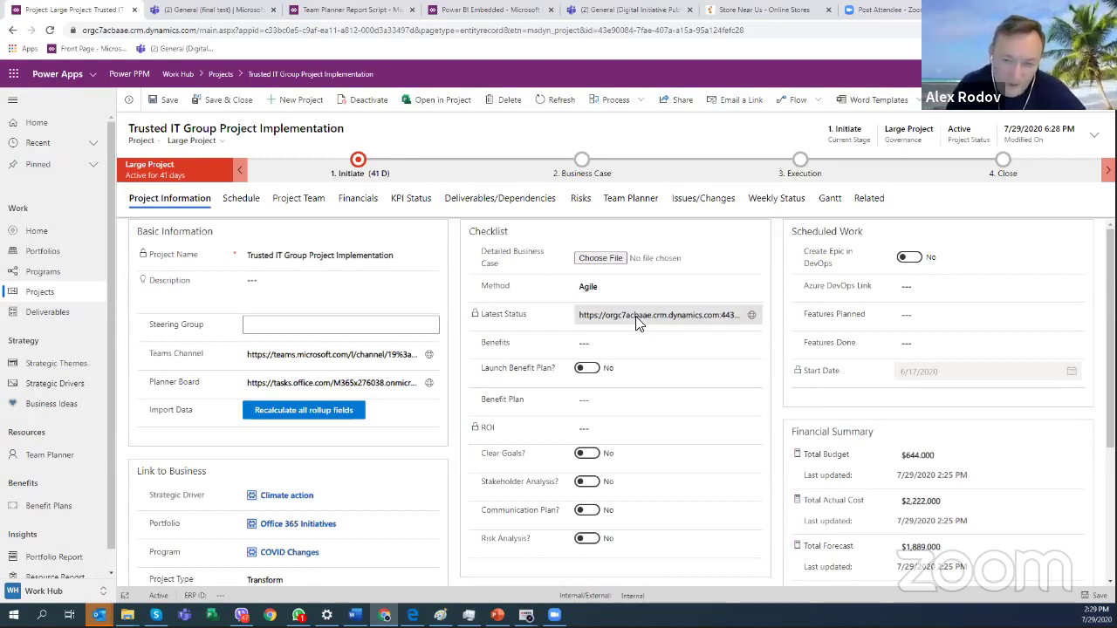
Compare the Agile and Hybrid methods in the project's checklist and set Method to Hybrid.
left_click(590, 345)
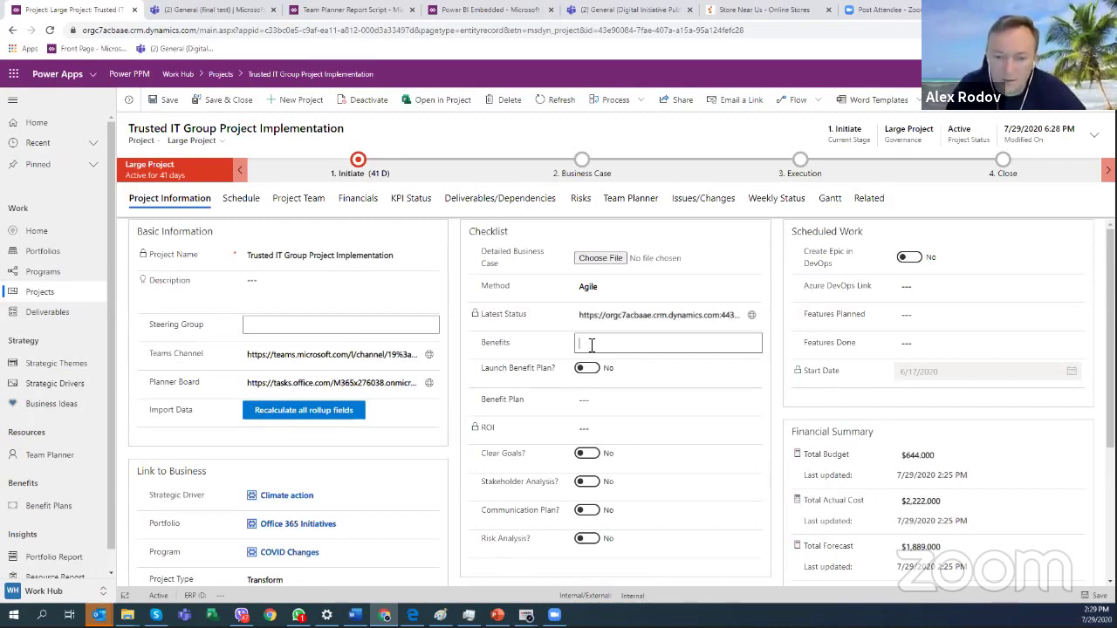
left_click(594, 288)
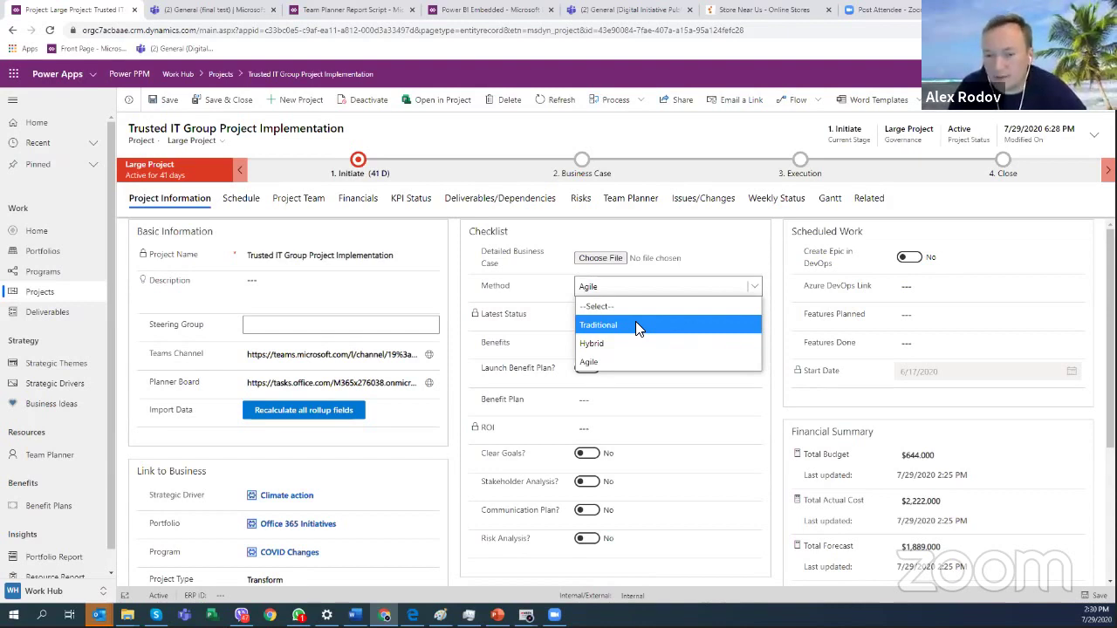
key("Escape")
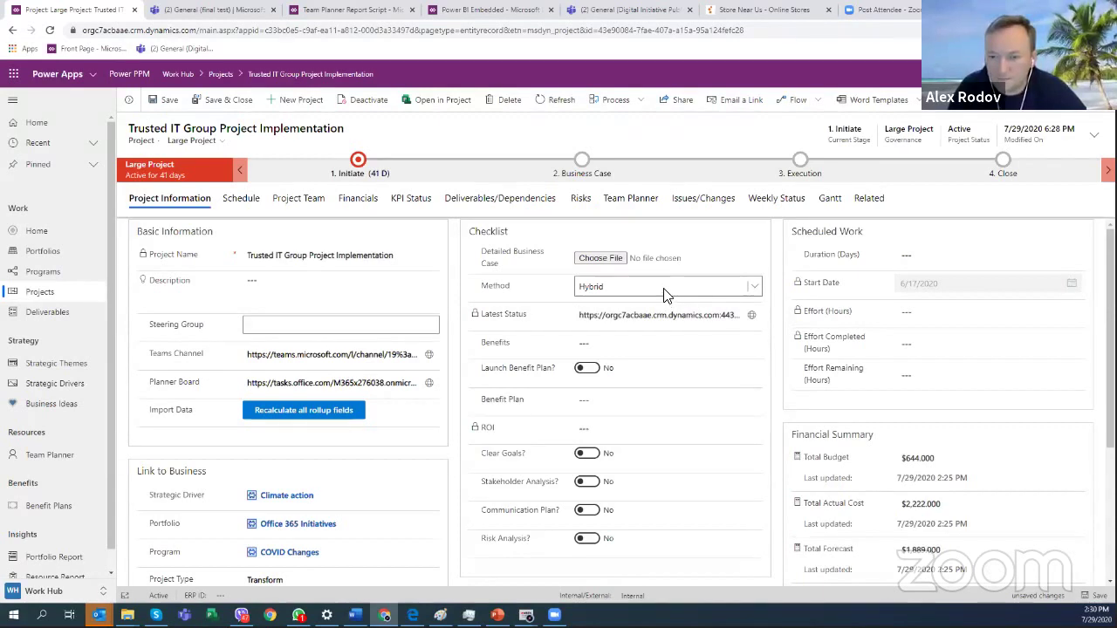
left_click(663, 295)
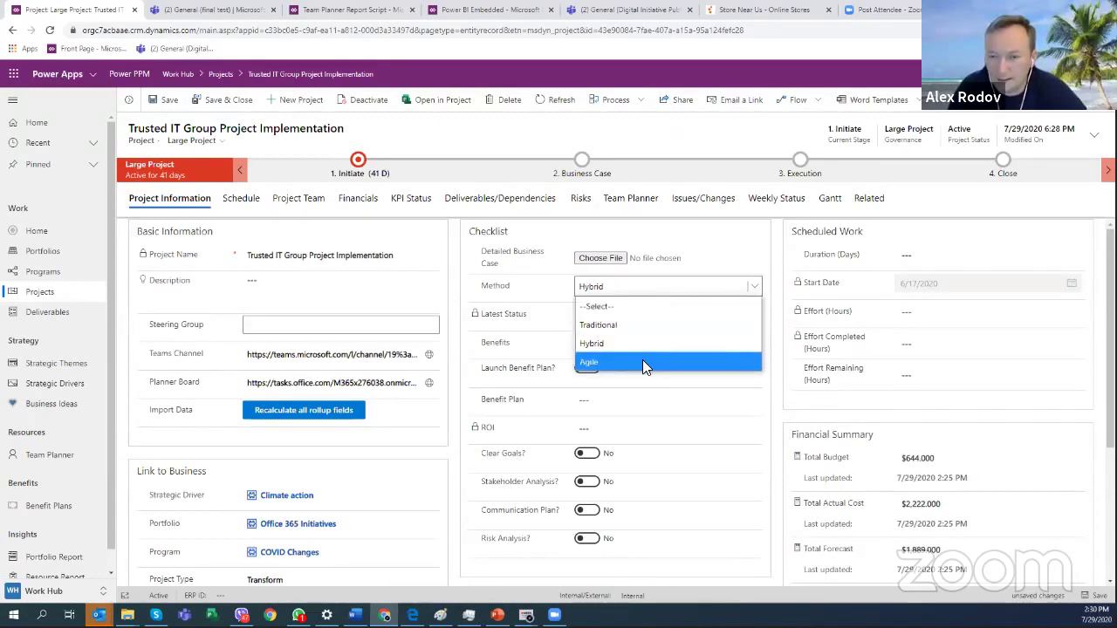
left_click(642, 362)
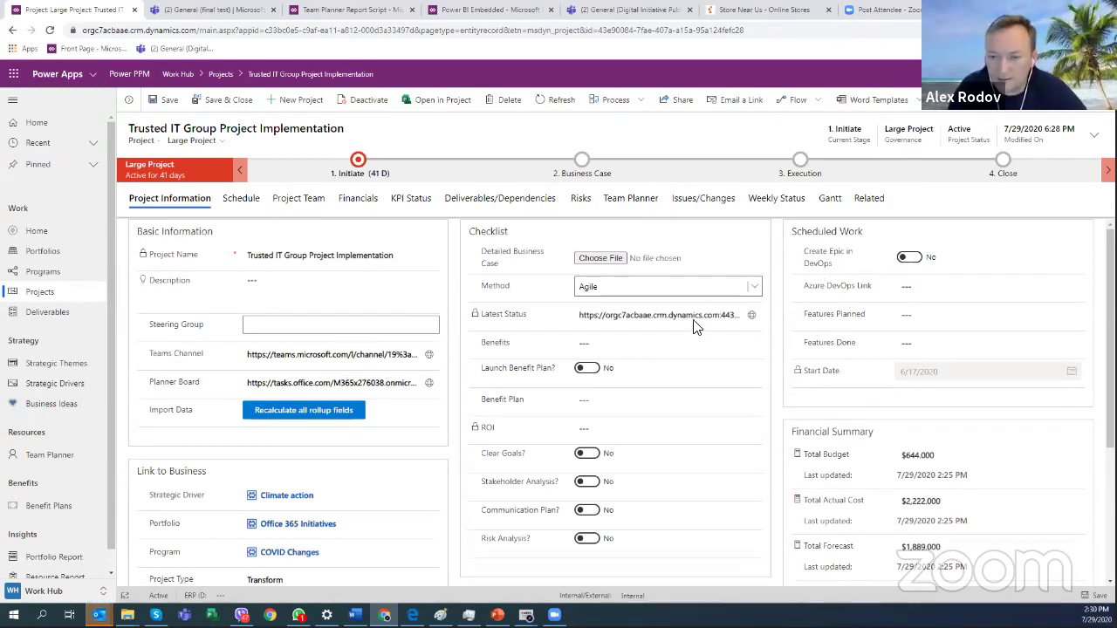
left_click(654, 284)
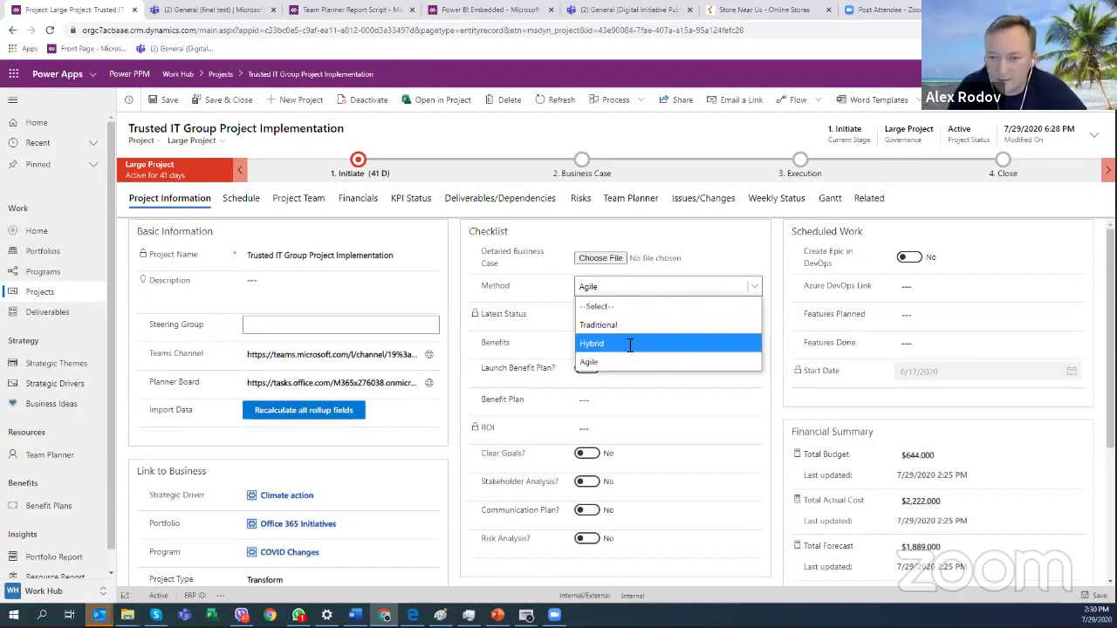
left_click(627, 344)
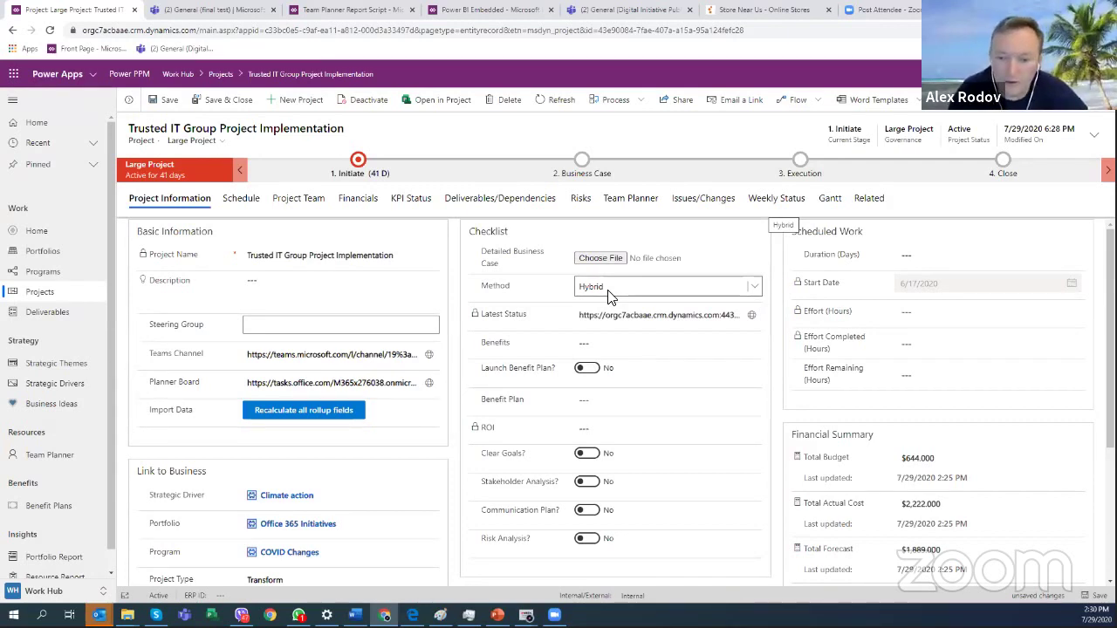
Enable Launch Benefit Plan in the checklist and link the benefit plan Increase Market Share, chosen from all benefit plan records.
left_click(598, 345)
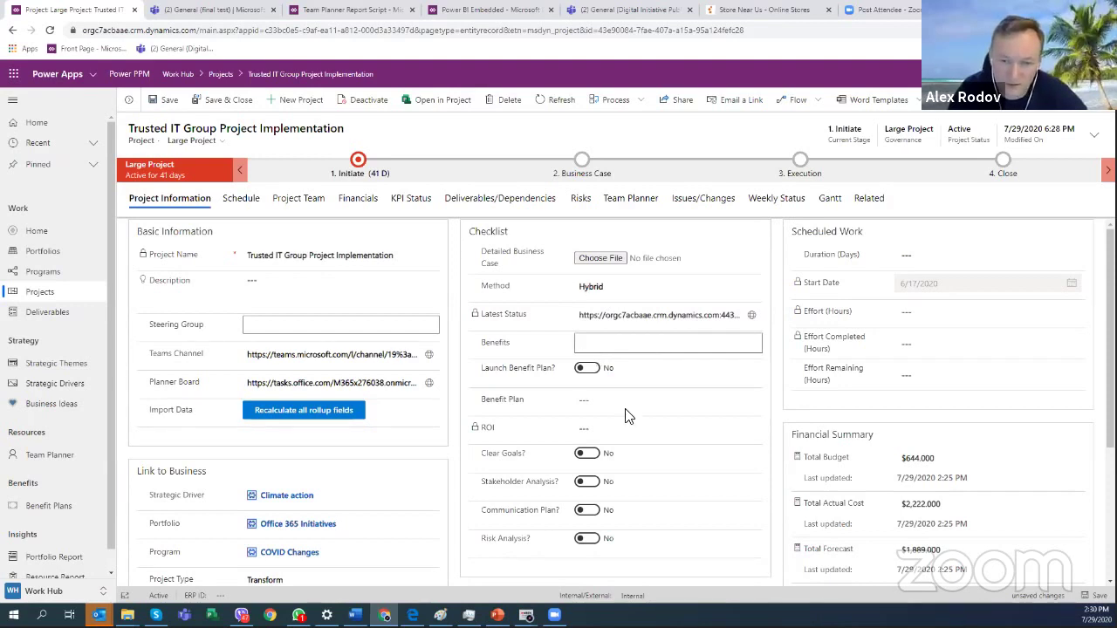
left_click(585, 371)
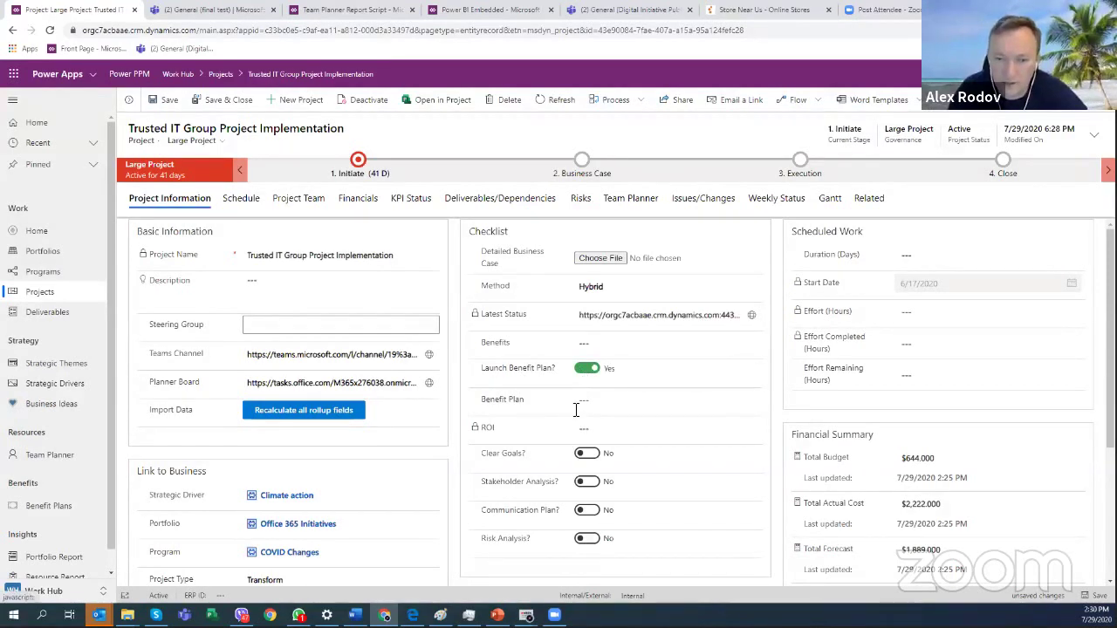
left_click(601, 400)
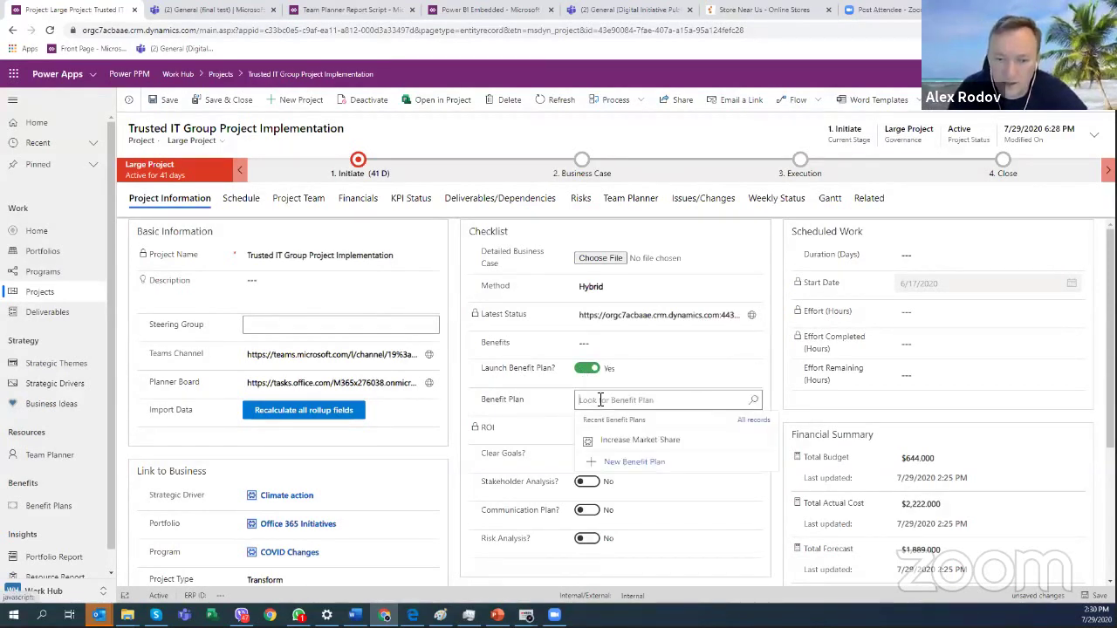
left_click(753, 401)
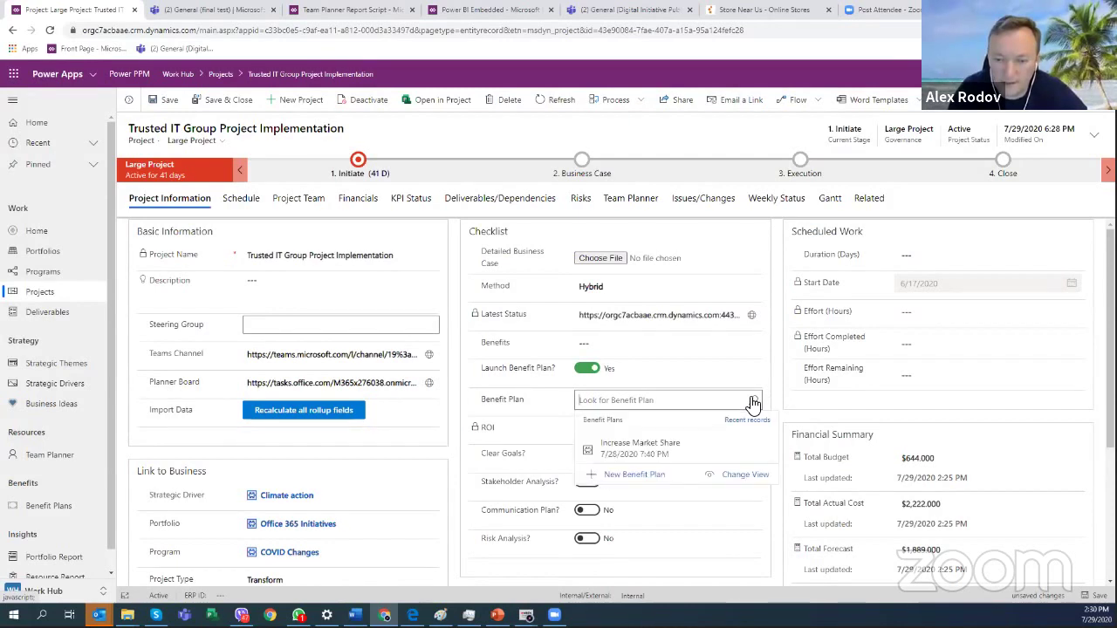
left_click(641, 446)
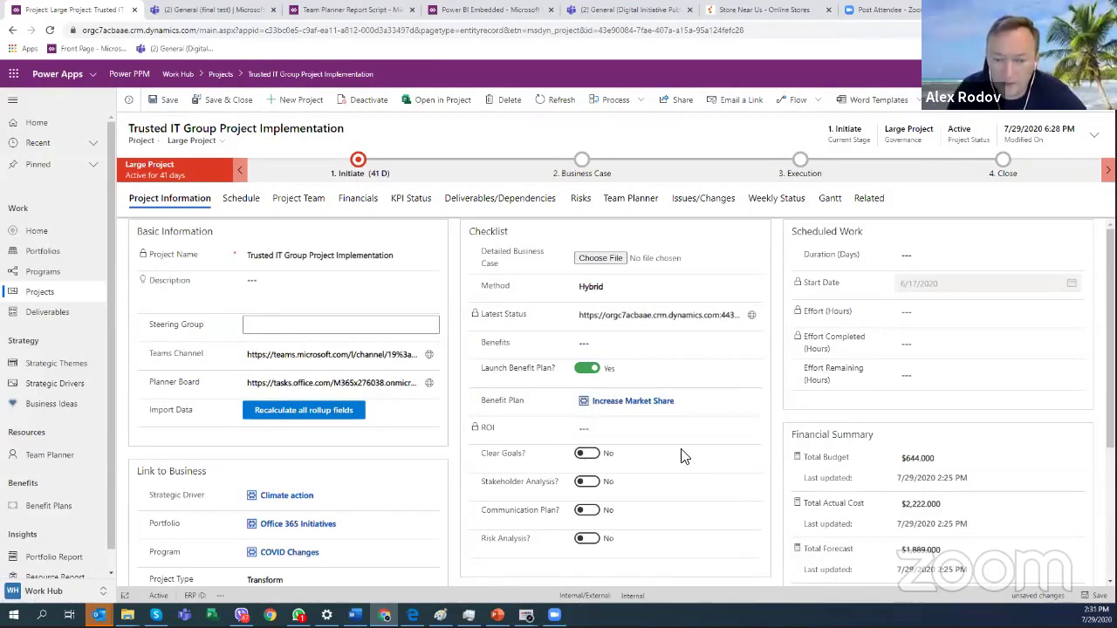
Set Clear Goals, Stakeholder Analysis, Communication Plan and Risk Analysis to Yes in the project's checklist.
scroll(688, 459, "down", 1)
scroll(691, 461, "up", 1)
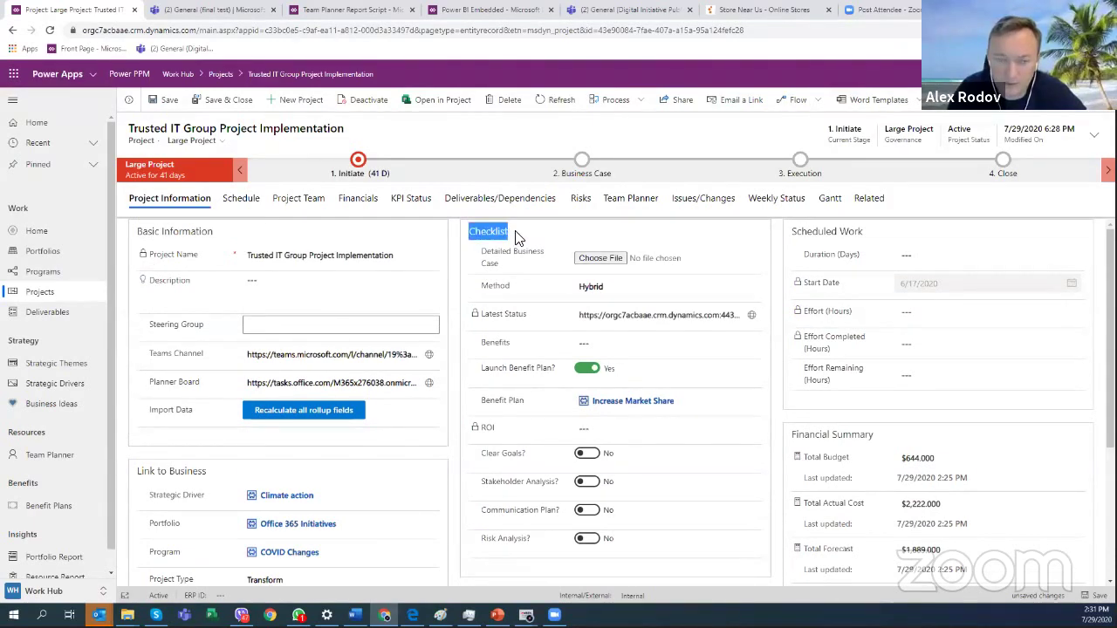
left_click(501, 233)
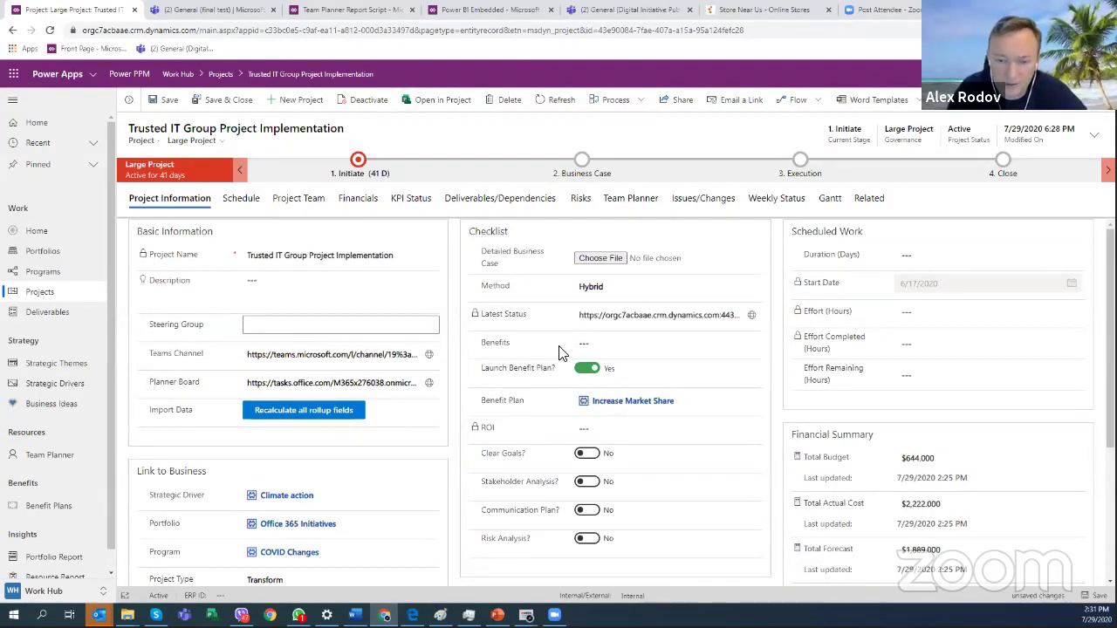
scroll(558, 352, "down", 1)
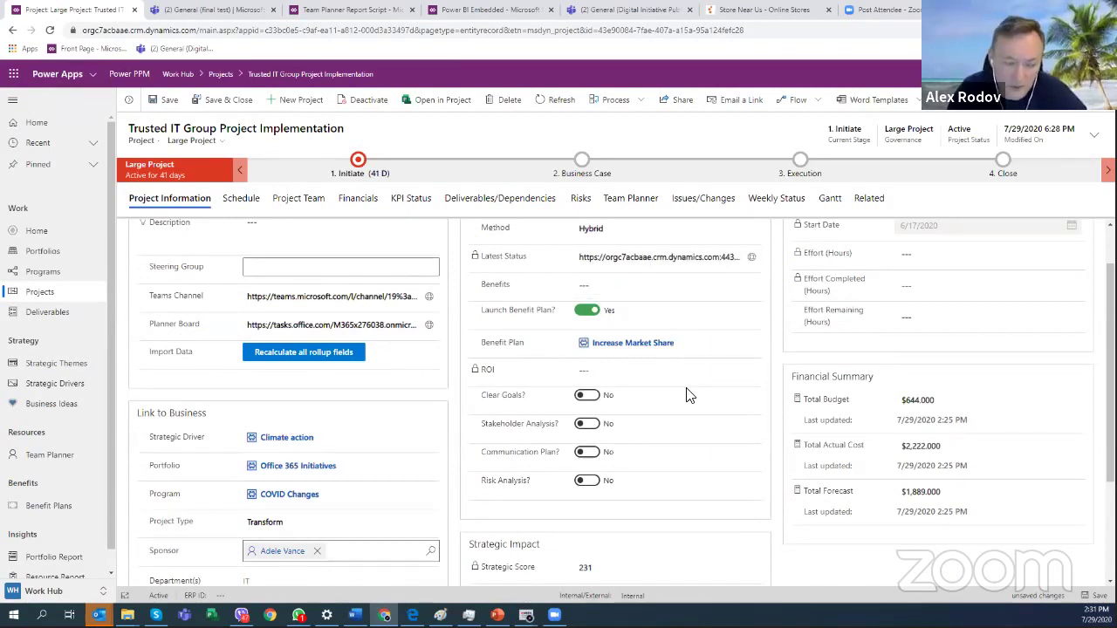
left_click(589, 397)
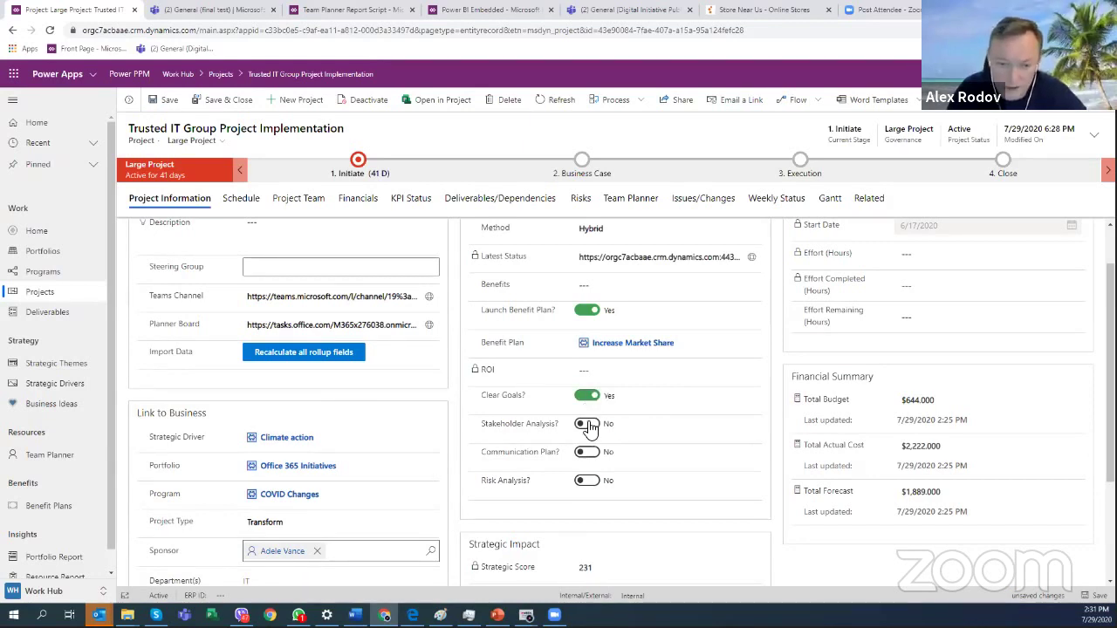
left_click(589, 426)
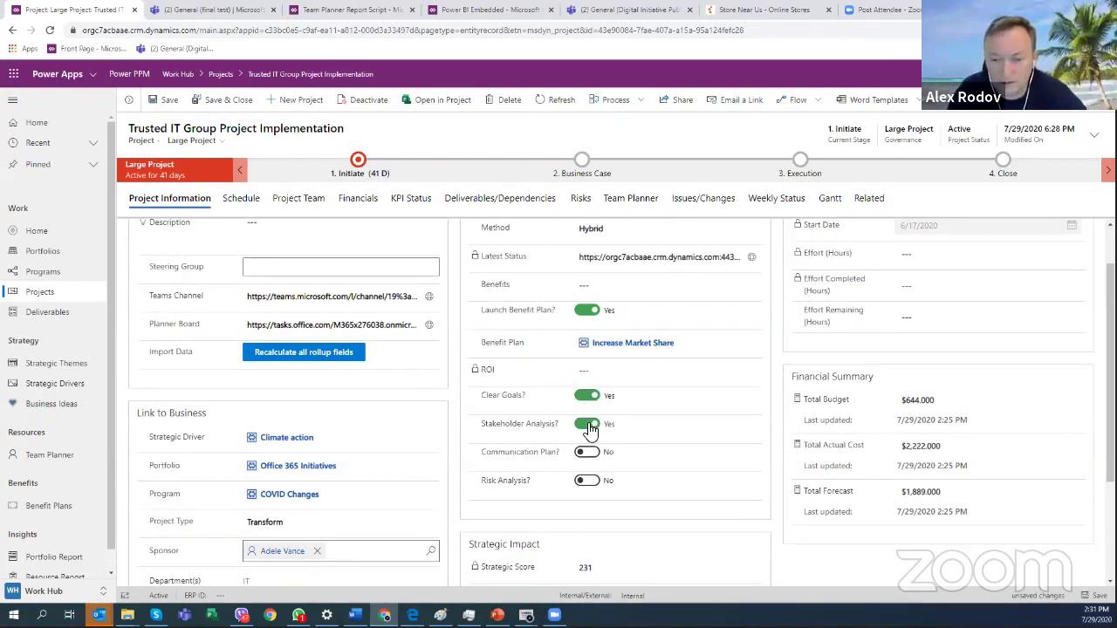
left_click(588, 454)
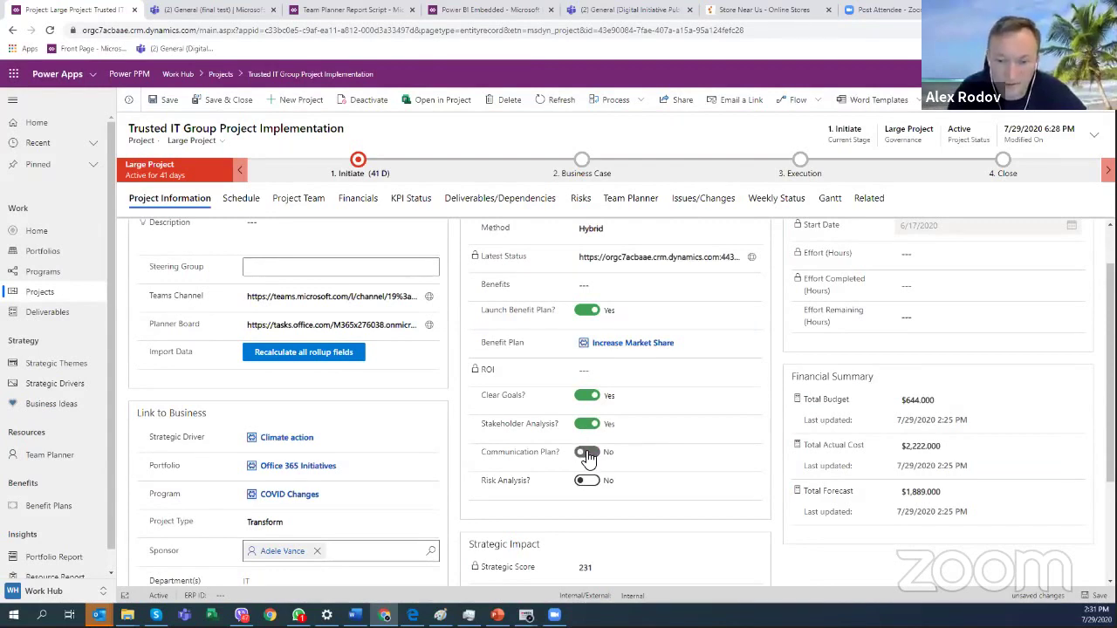
left_click(588, 483)
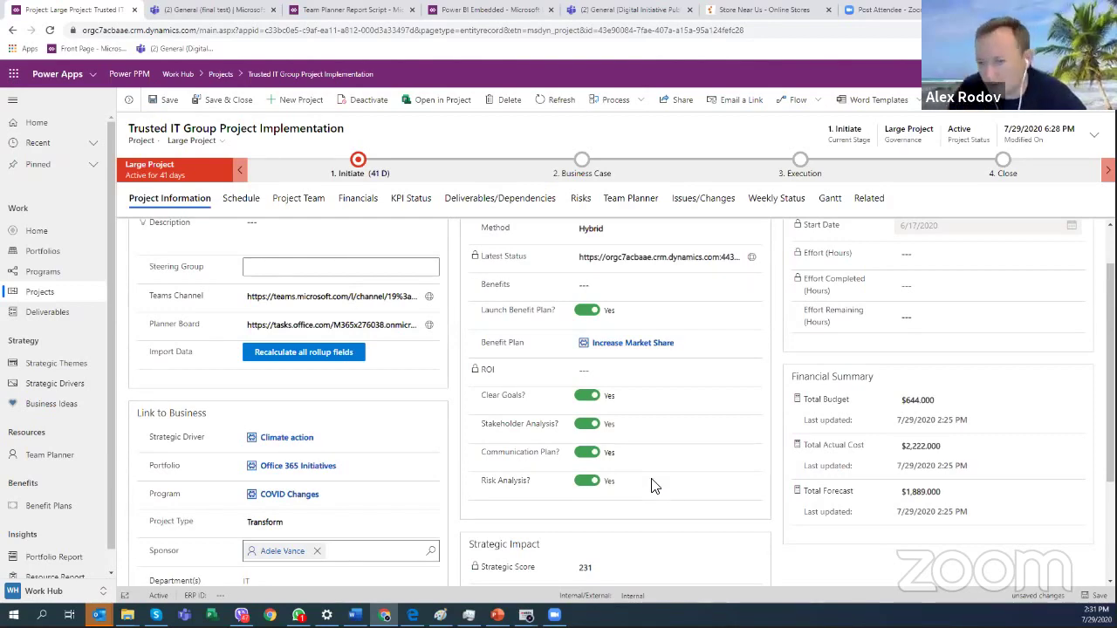
Review the project's scheduled work, financial summary and strategic impact sections.
scroll(665, 491, "up", 1)
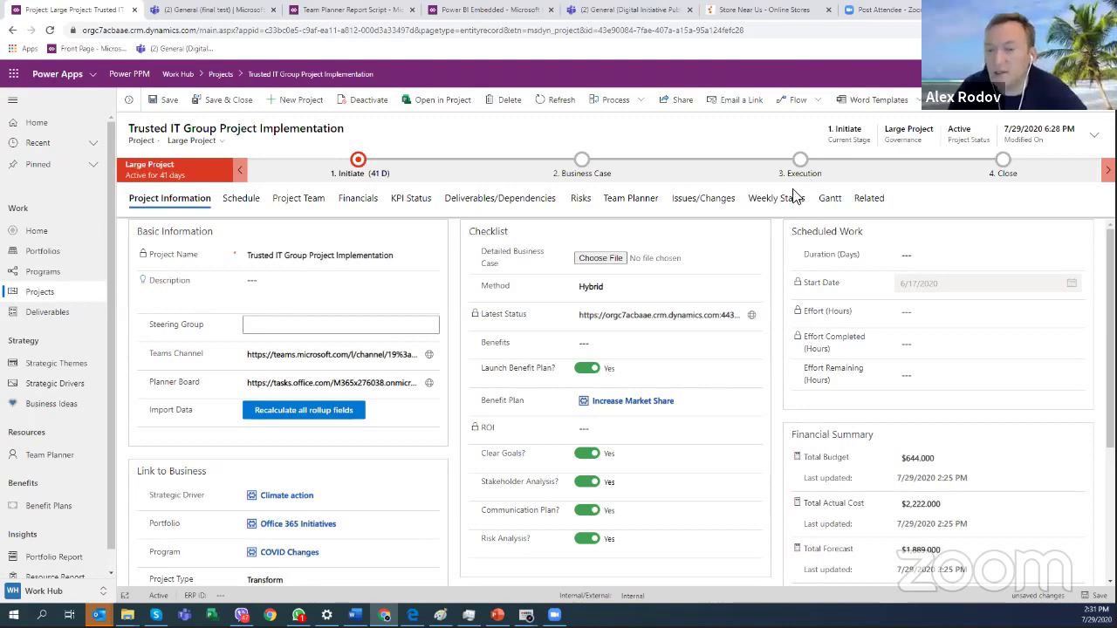
scroll(786, 384, "down", 3)
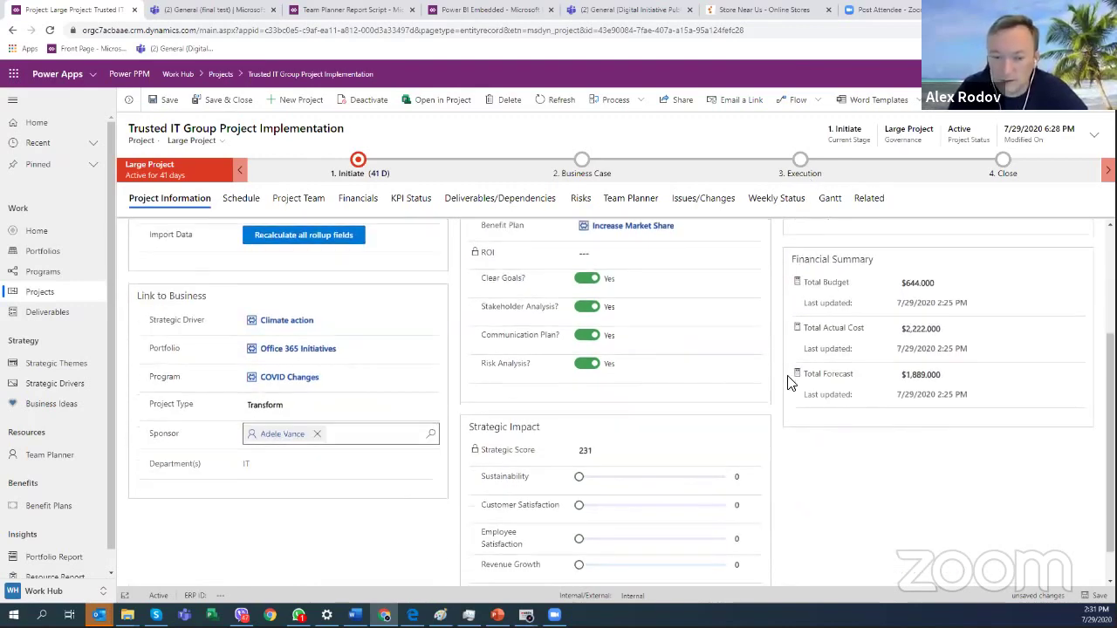
scroll(790, 381, "down", 1)
scroll(850, 399, "up", 4)
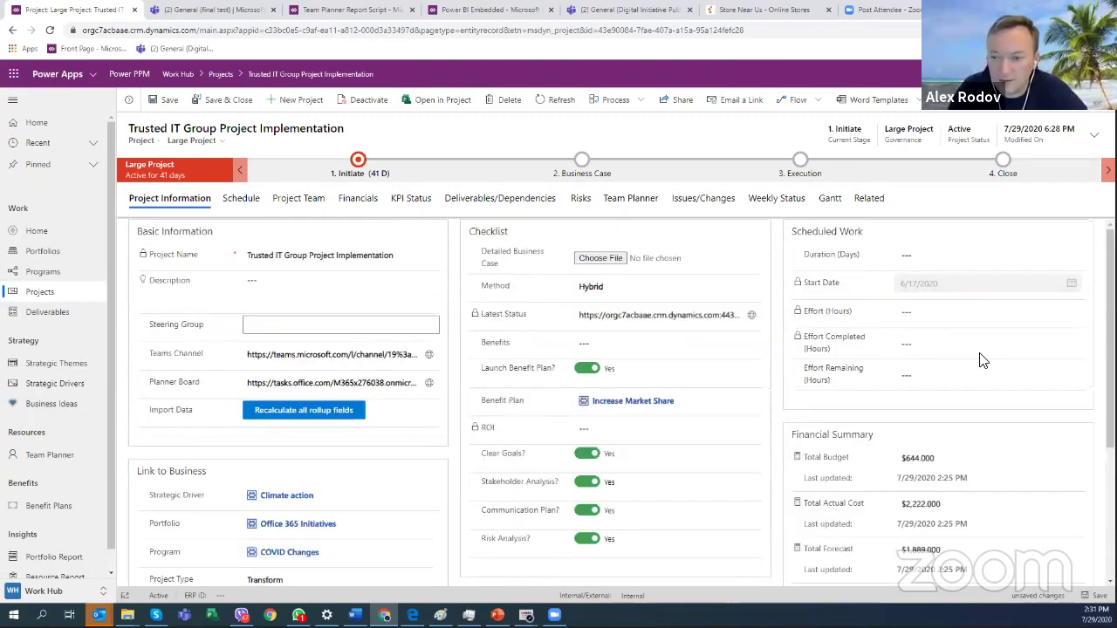
scroll(825, 351, "down", 1)
scroll(820, 358, "down", 3)
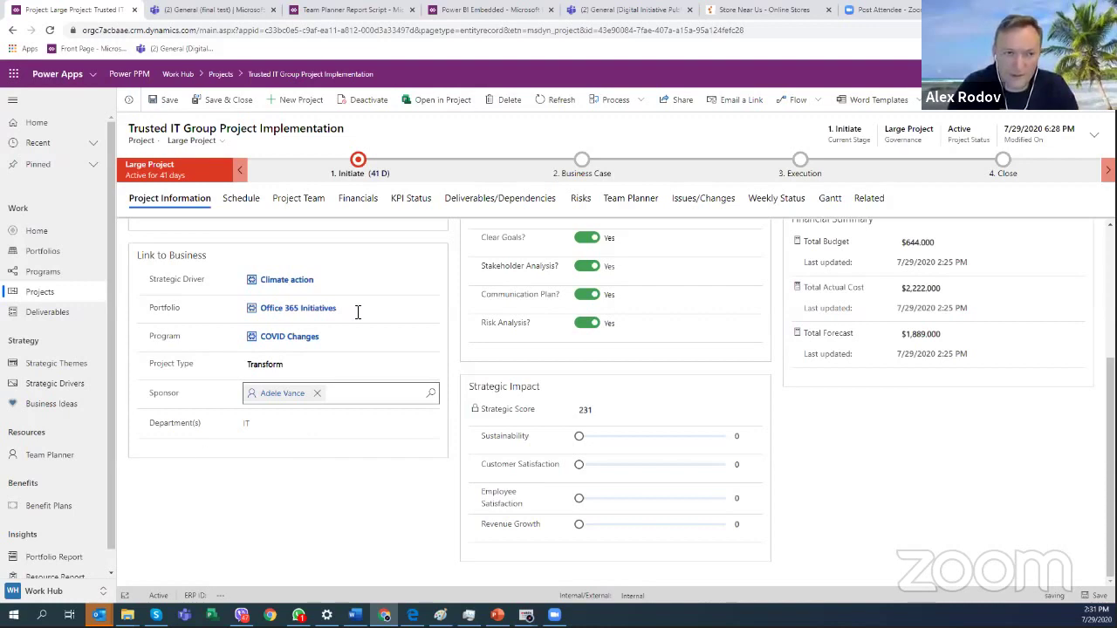
View the strategic drivers and strategic themes lists in the separate browser tab, and return to the project record.
left_click(355, 10)
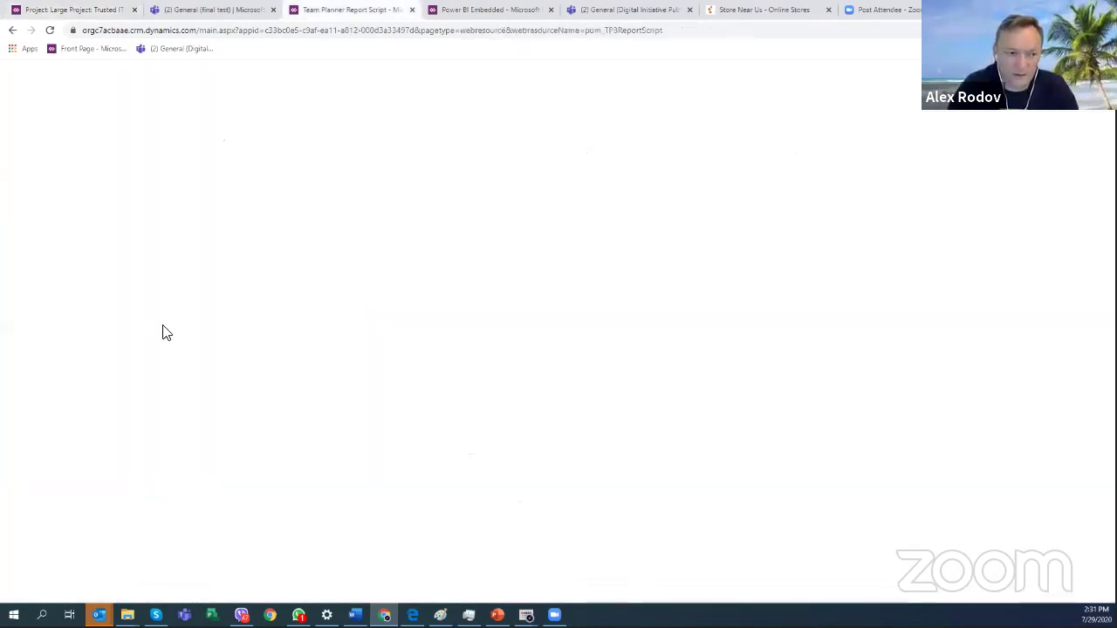
left_click(54, 370)
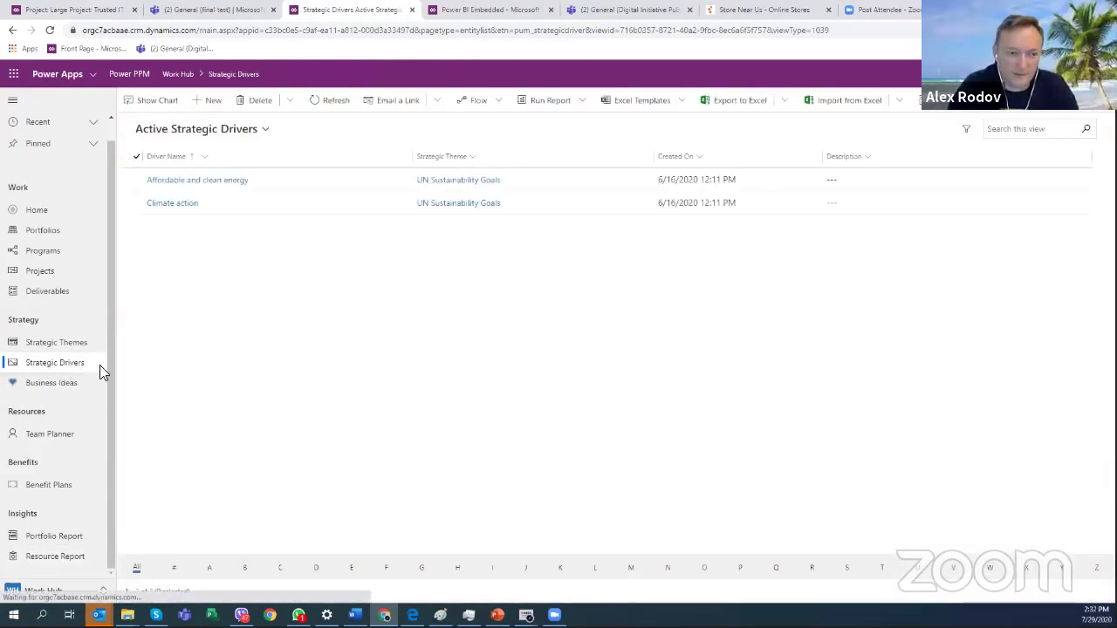
left_click(44, 345)
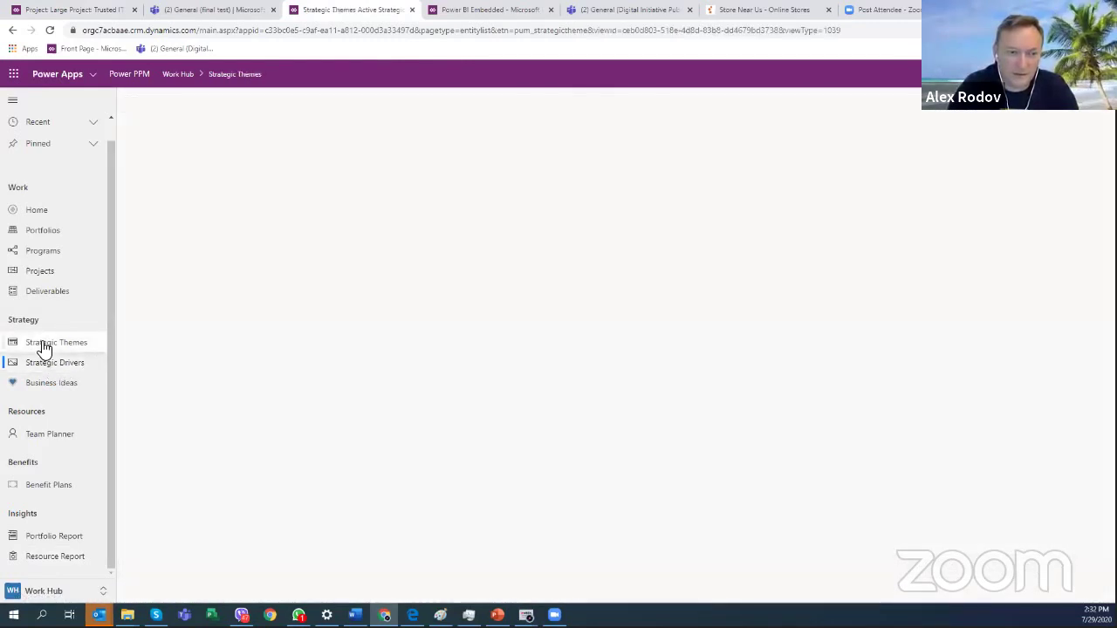
left_click(44, 364)
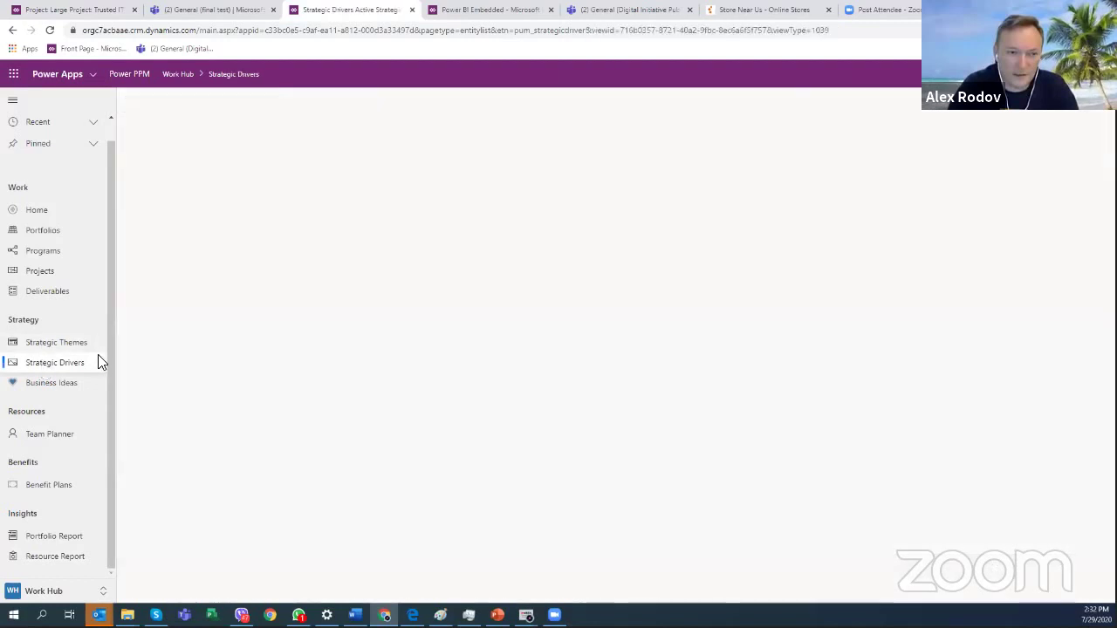
left_click(75, 10)
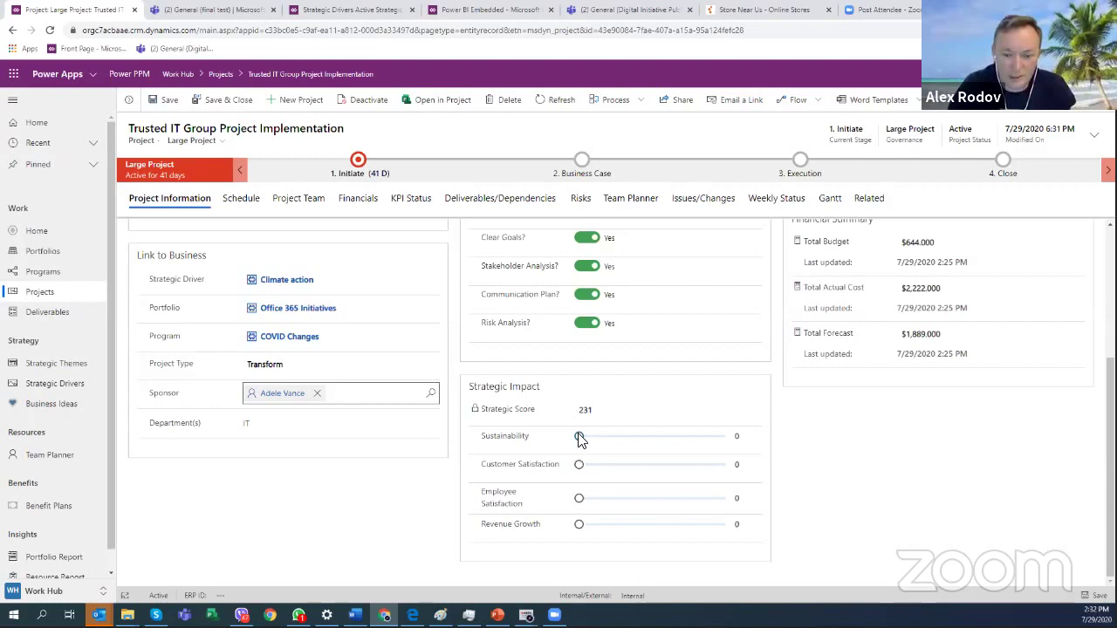
Rate the project's strategic impact: Sustainability 58, Customer Satisfaction 84, Employee Satisfaction 46 and Revenue Growth 75.
left_click_drag(578, 436, 699, 472)
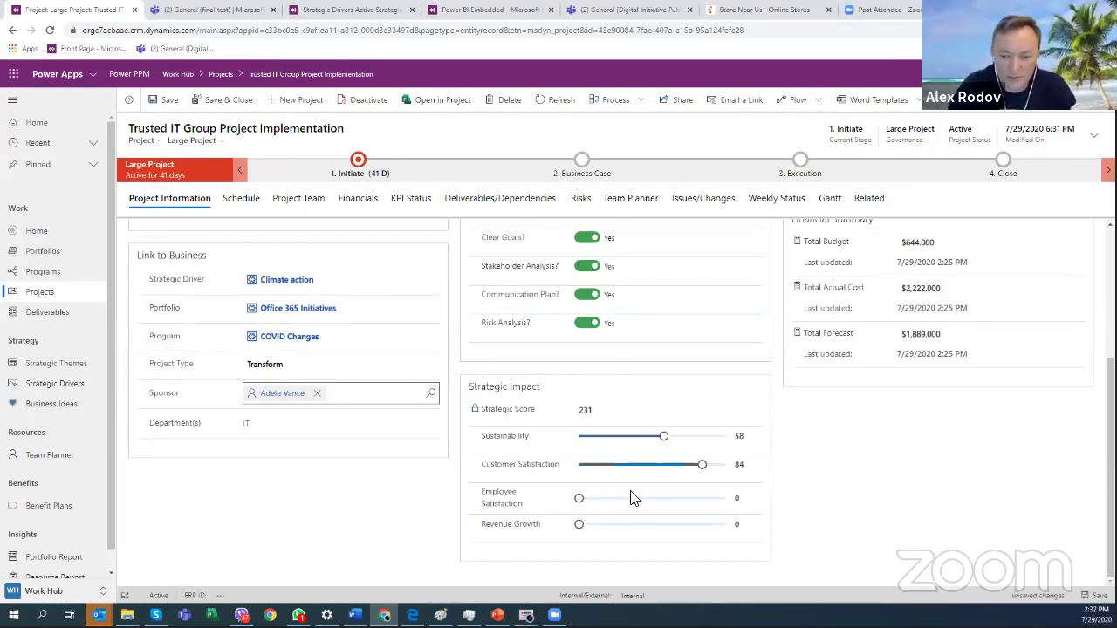
left_click_drag(580, 499, 646, 508)
left_click_drag(579, 527, 690, 528)
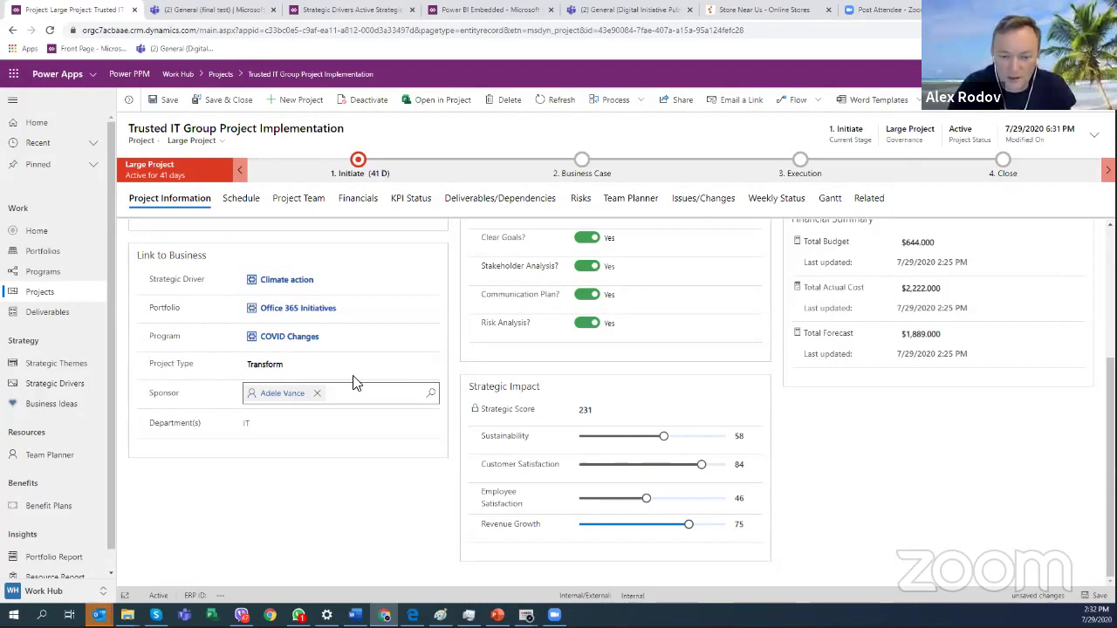
Recalculate all rollup fields of the project and check its strategic score.
scroll(327, 347, "up", 2)
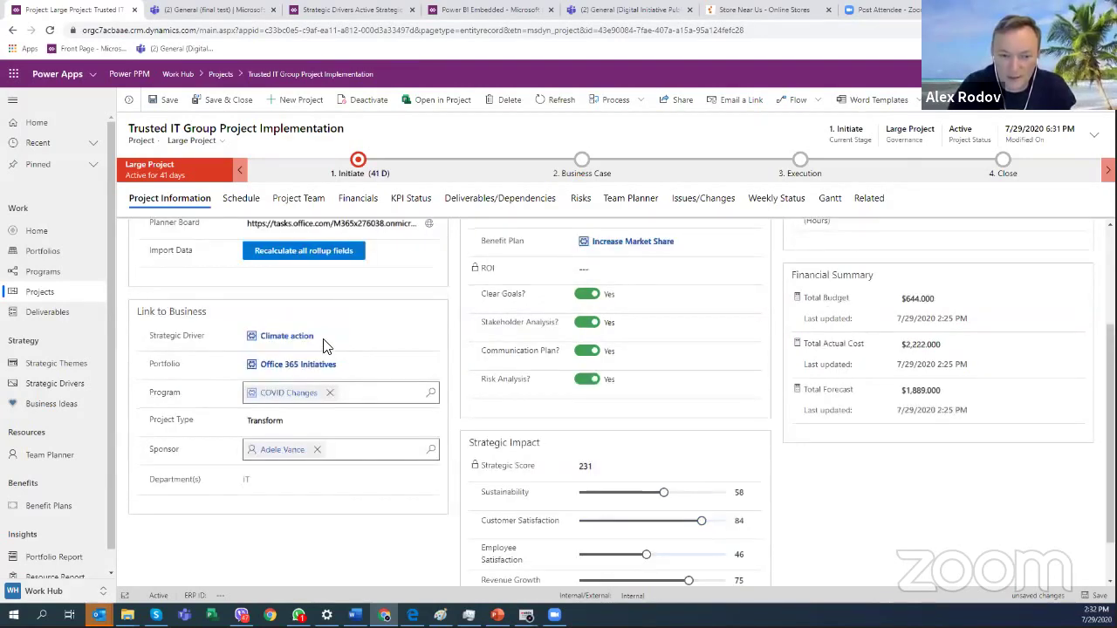
left_click(304, 257)
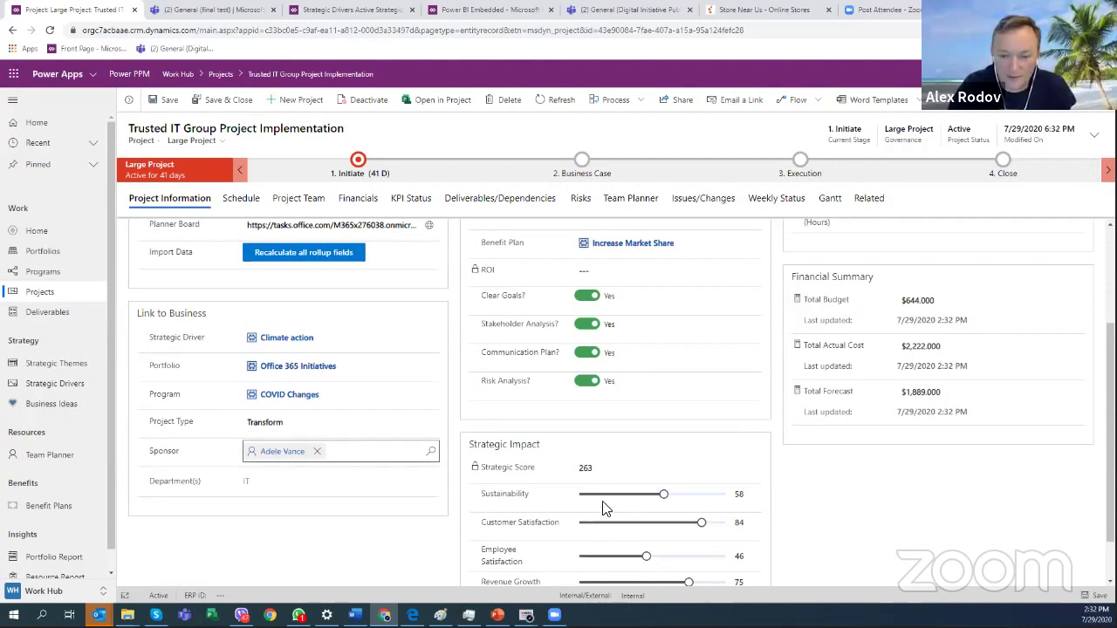
scroll(885, 498, "down", 1)
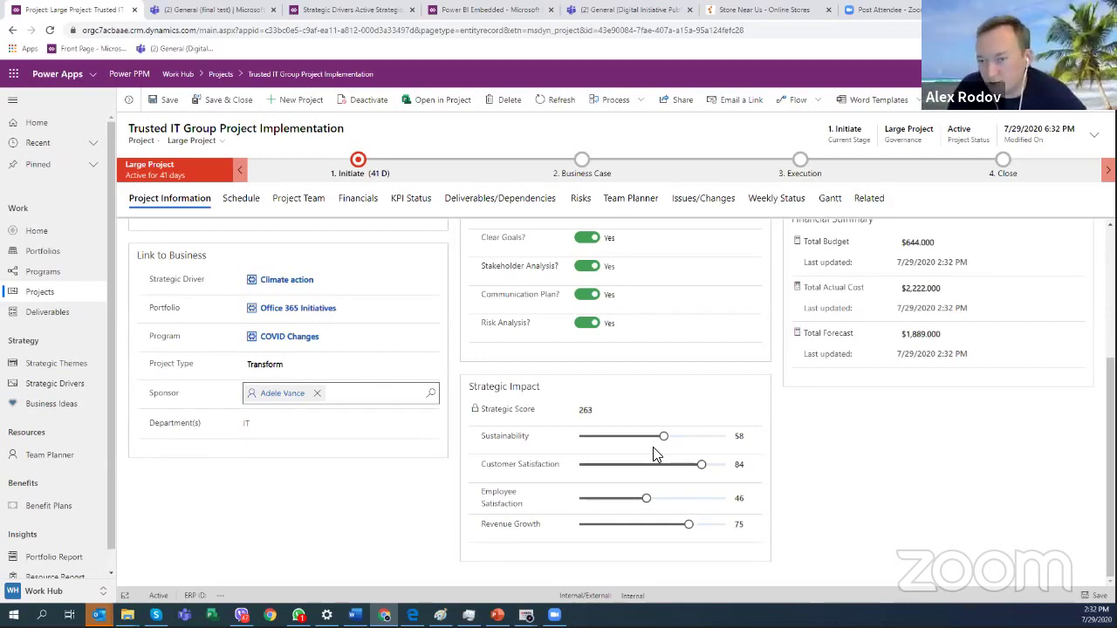
Open the project's schedule in the grid view.
scroll(715, 443, "up", 5)
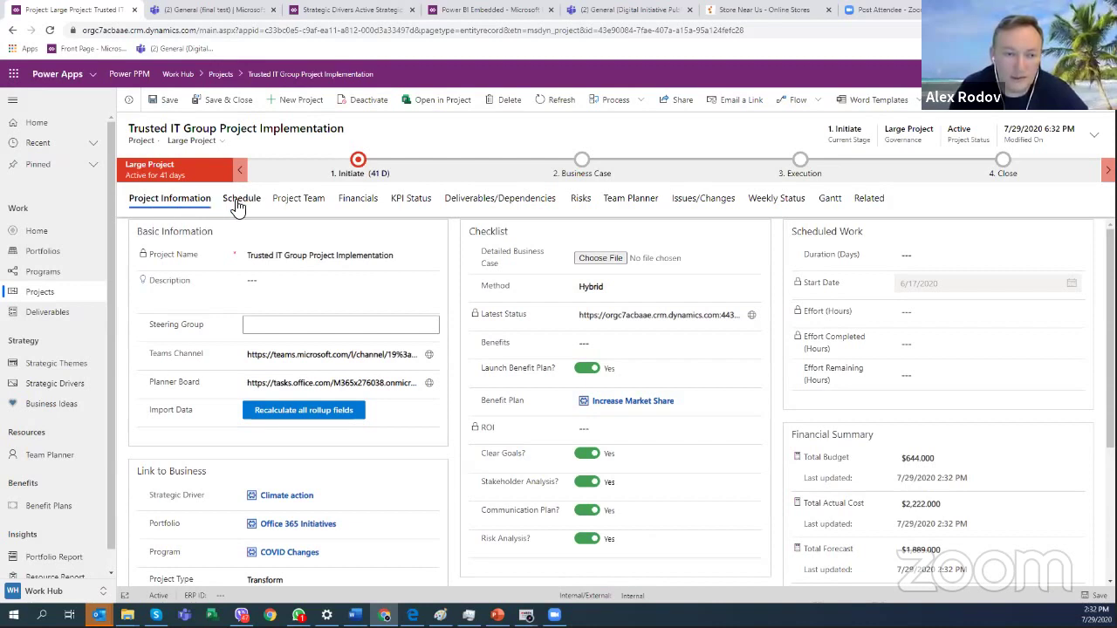
left_click(238, 207)
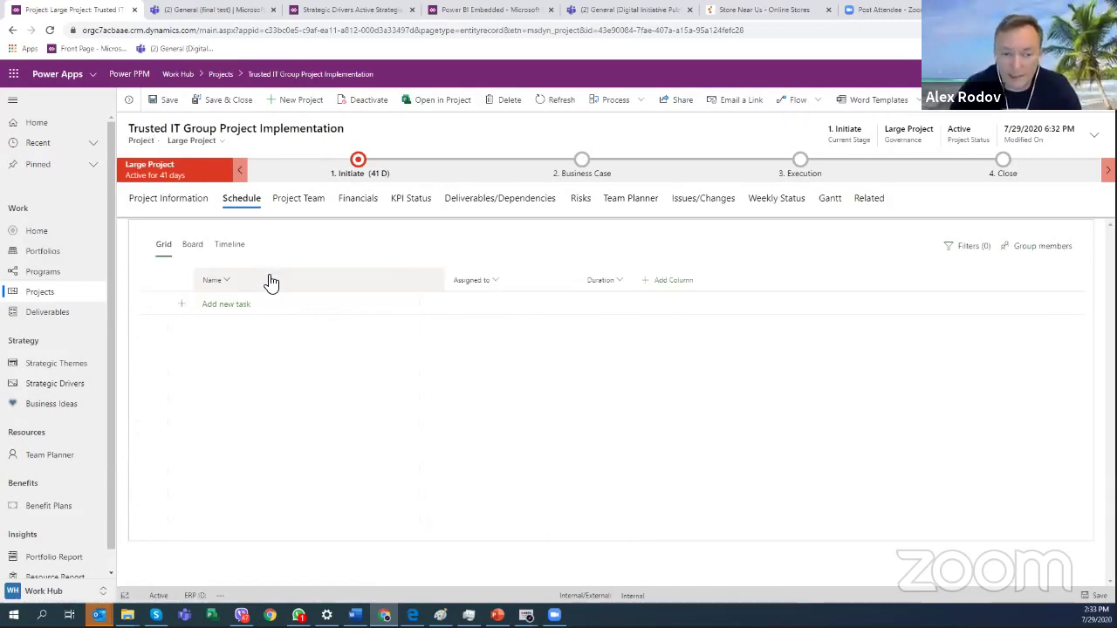
Add five tasks to the project schedule: Create Plan, Execute, Validate, Deploy and Go Live.
left_click(219, 312)
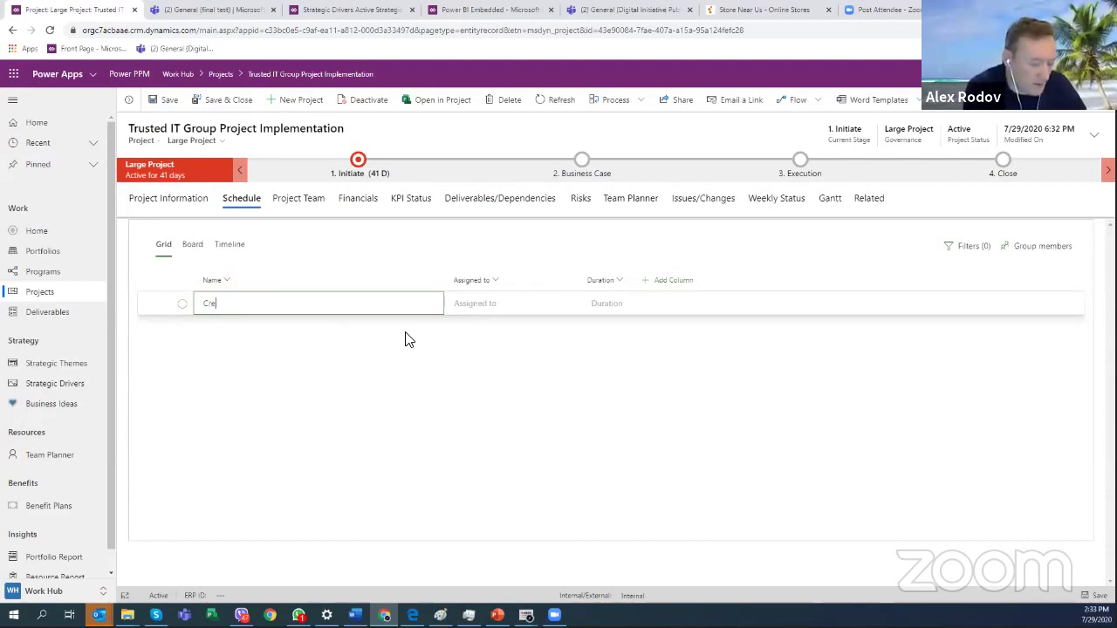
type("Create Plan")
key("Return")
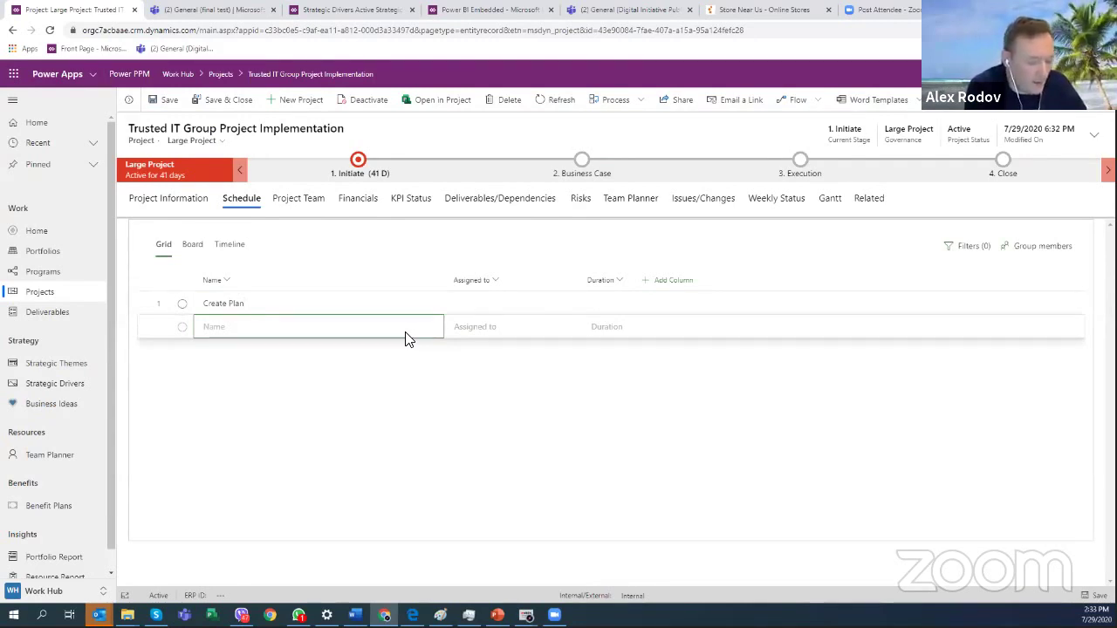
type("Execute")
key("Return")
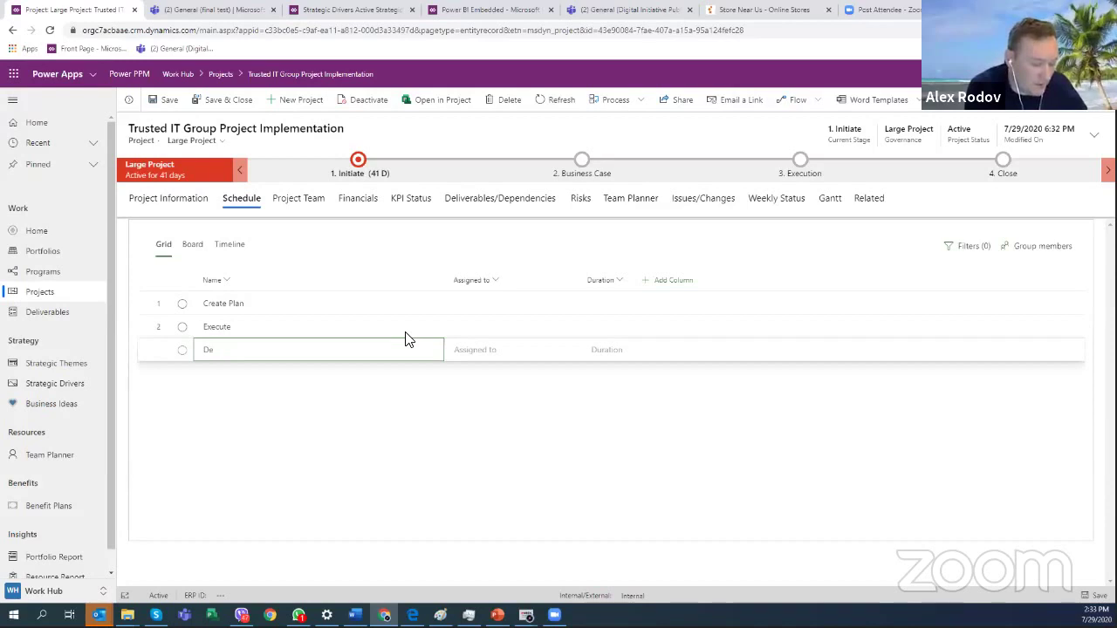
type("V")
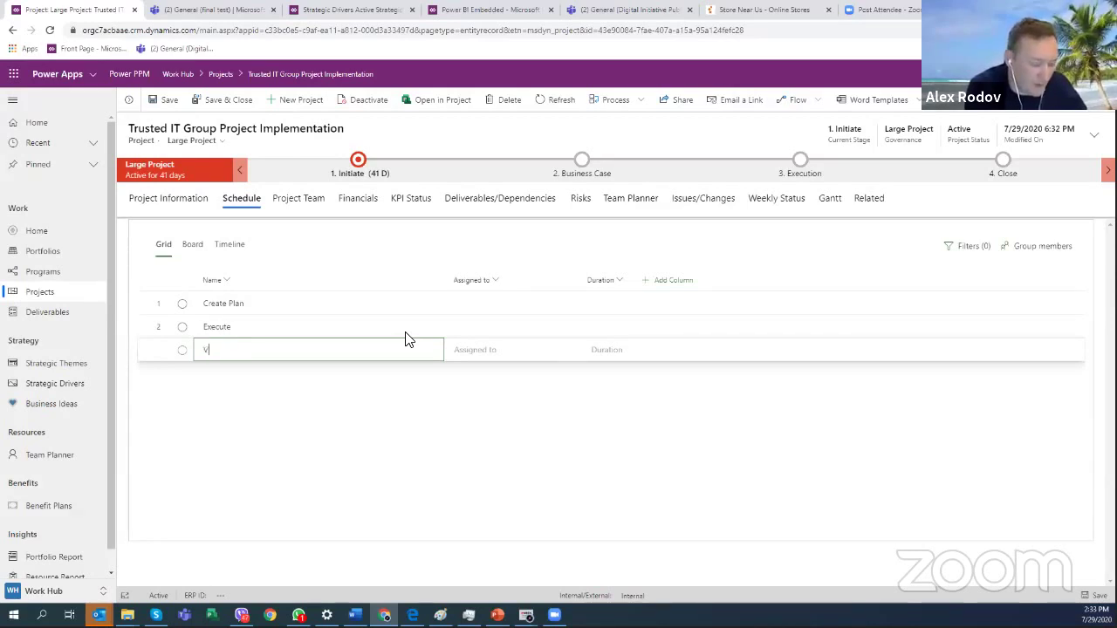
type("alidate")
key("Return")
type("Dep")
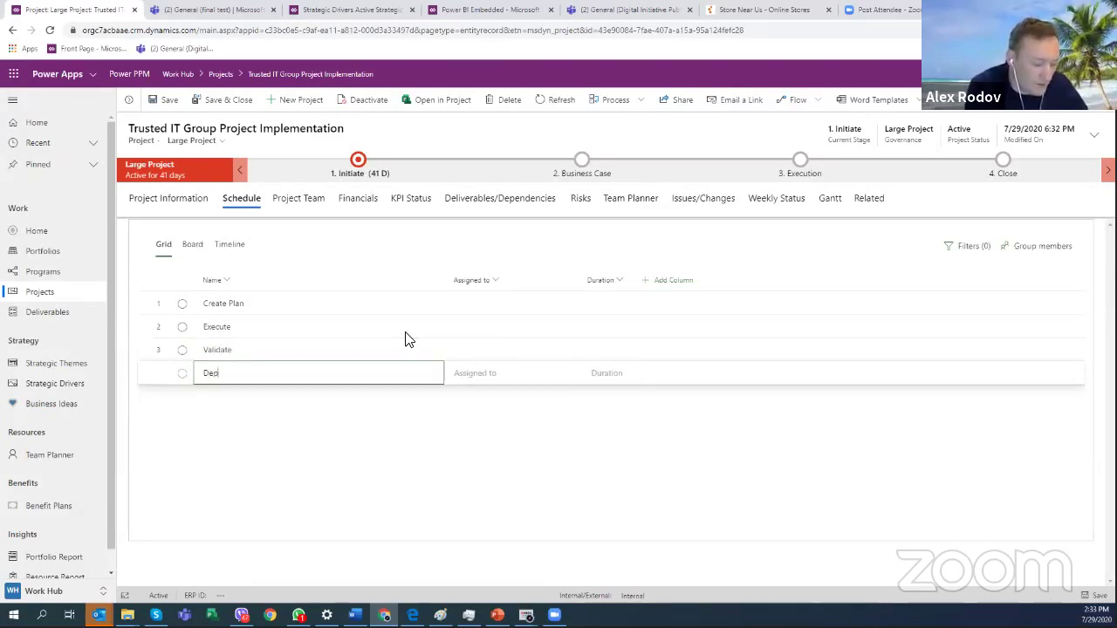
type("loy")
key("Return")
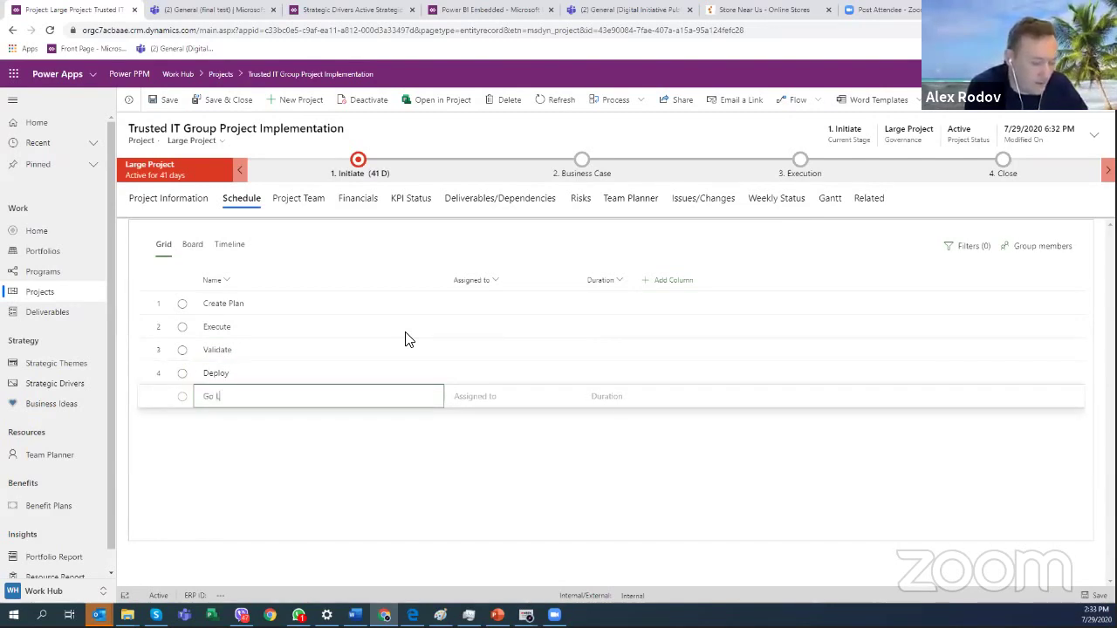
key("Return")
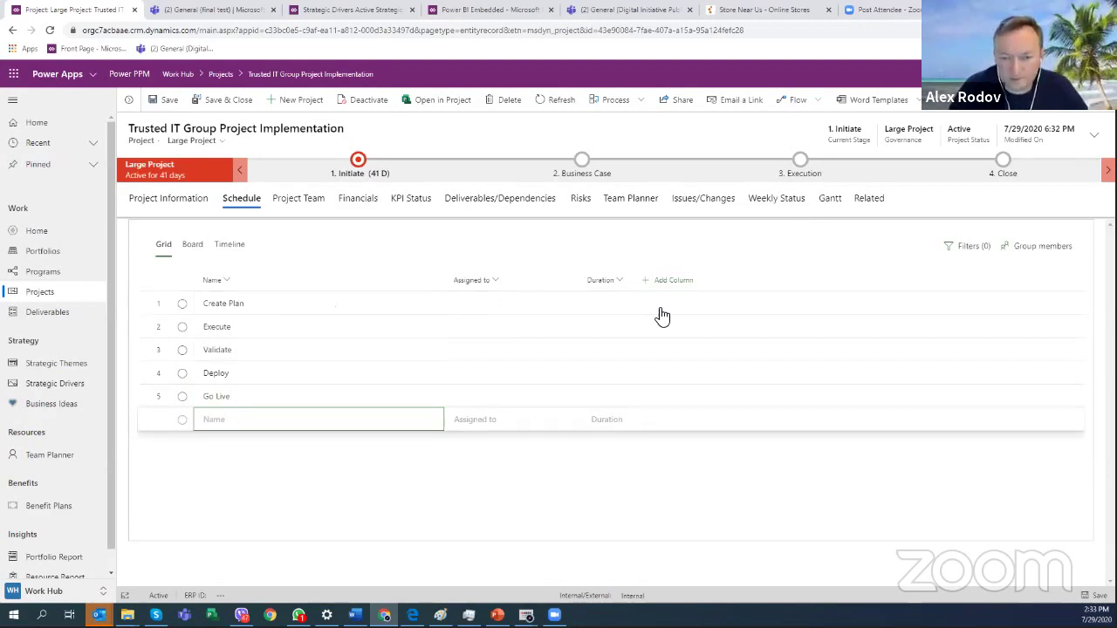
Add the Effort column to the schedule grid and set the effort of all five tasks to 4 hours.
left_click(675, 281)
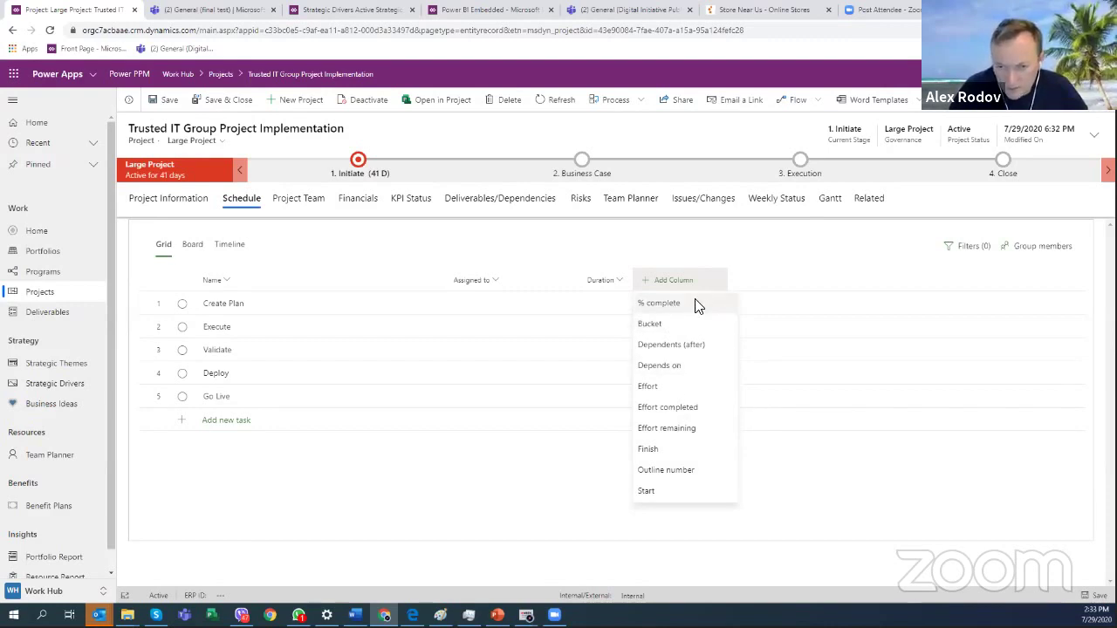
left_click(694, 387)
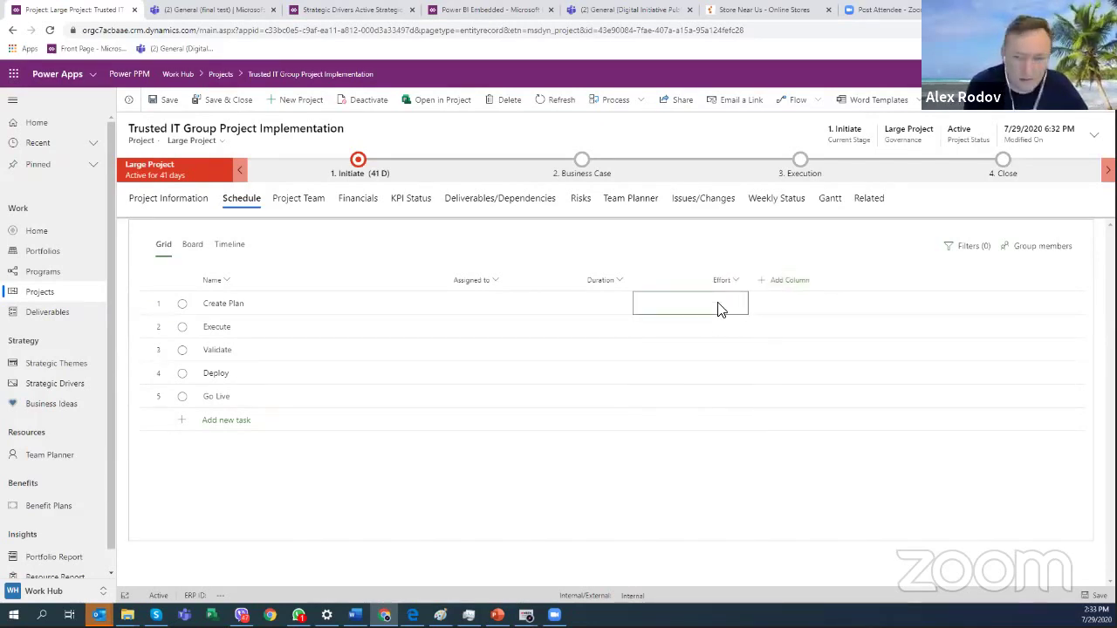
type("4")
key("Return")
type("4")
key("Return")
type("4")
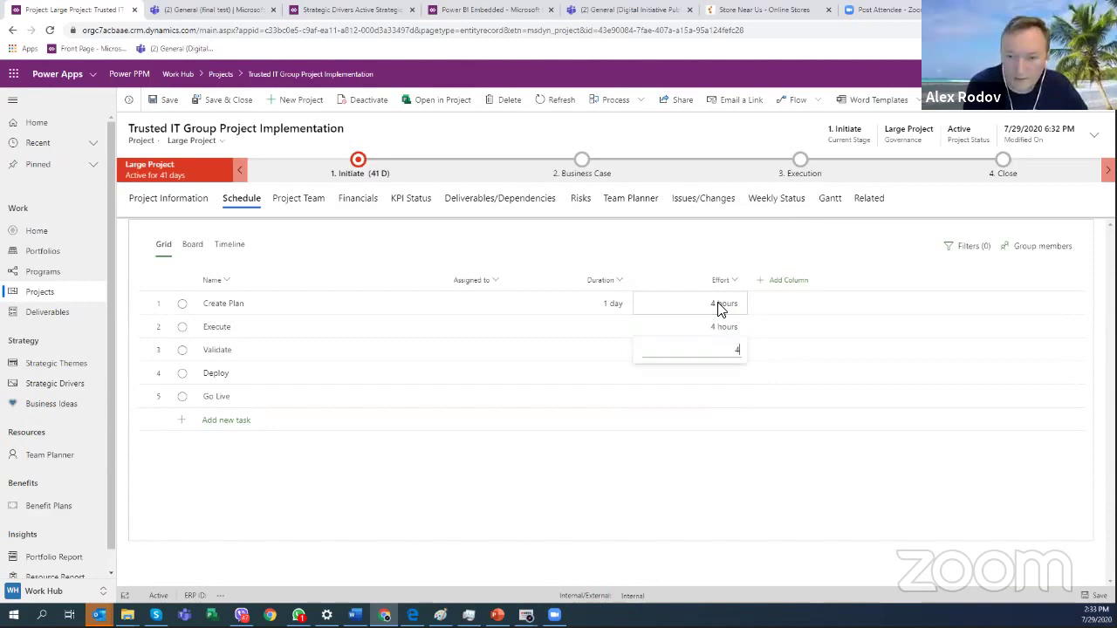
key("Return")
type("4")
key("Return")
type("4")
key("Return")
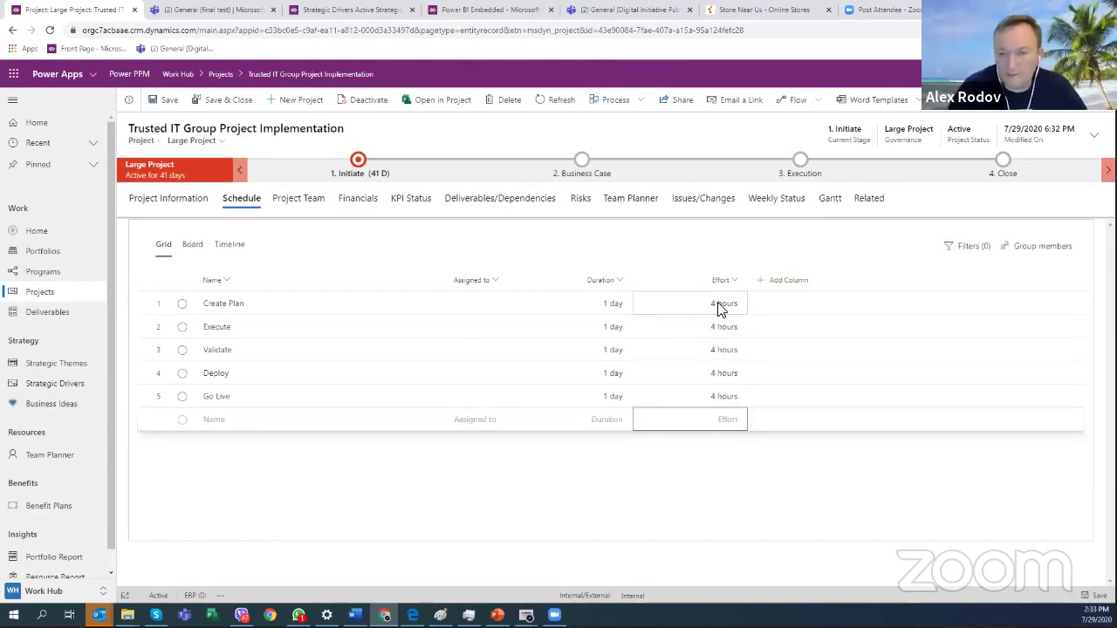
View the tasks on the timeline and in the grid, and group the schedule board by Progress.
left_click(229, 246)
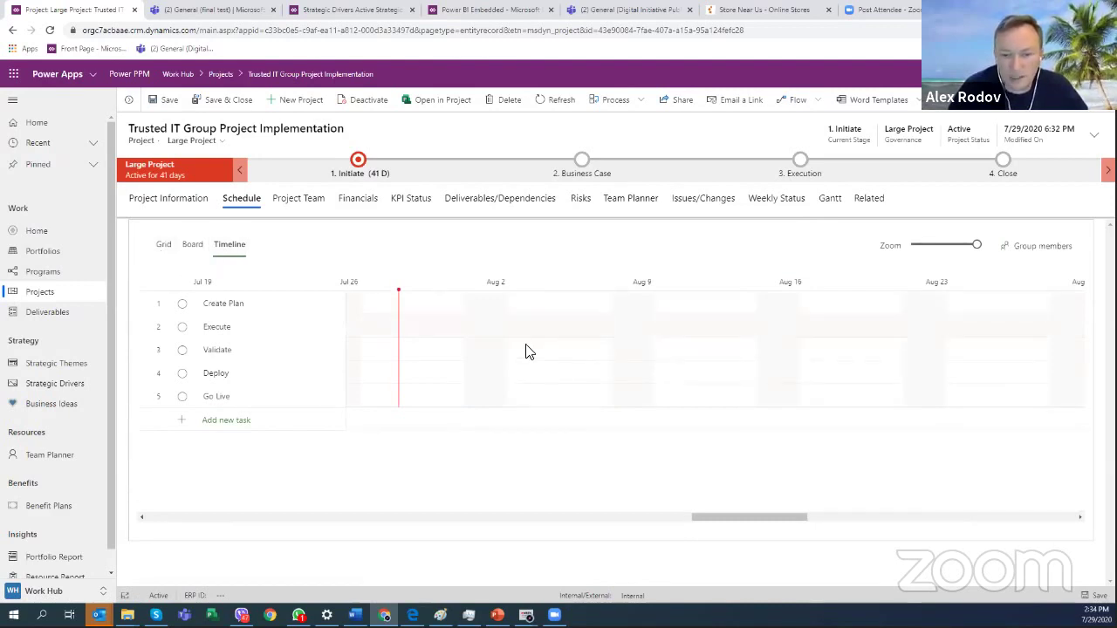
left_click(182, 260)
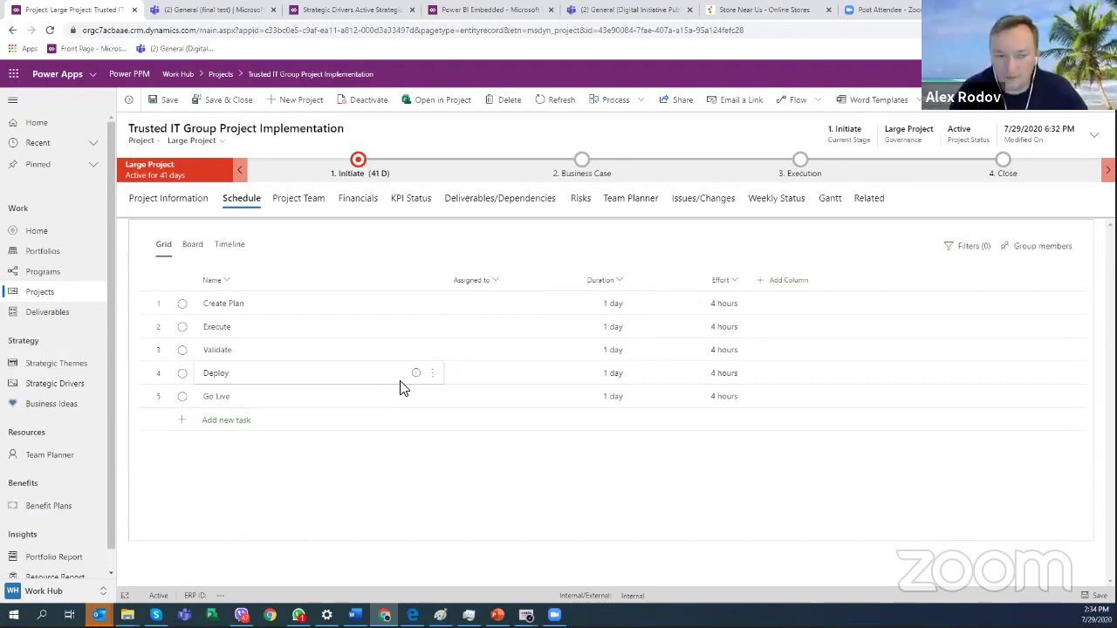
left_click(197, 248)
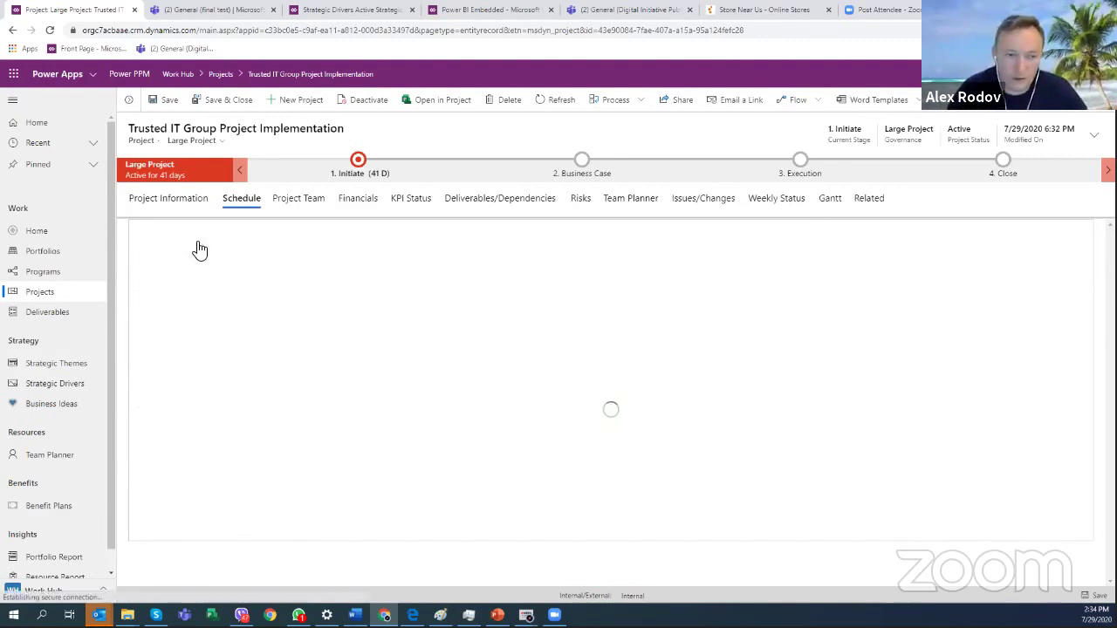
left_click_drag(248, 353, 239, 376)
left_click(922, 247)
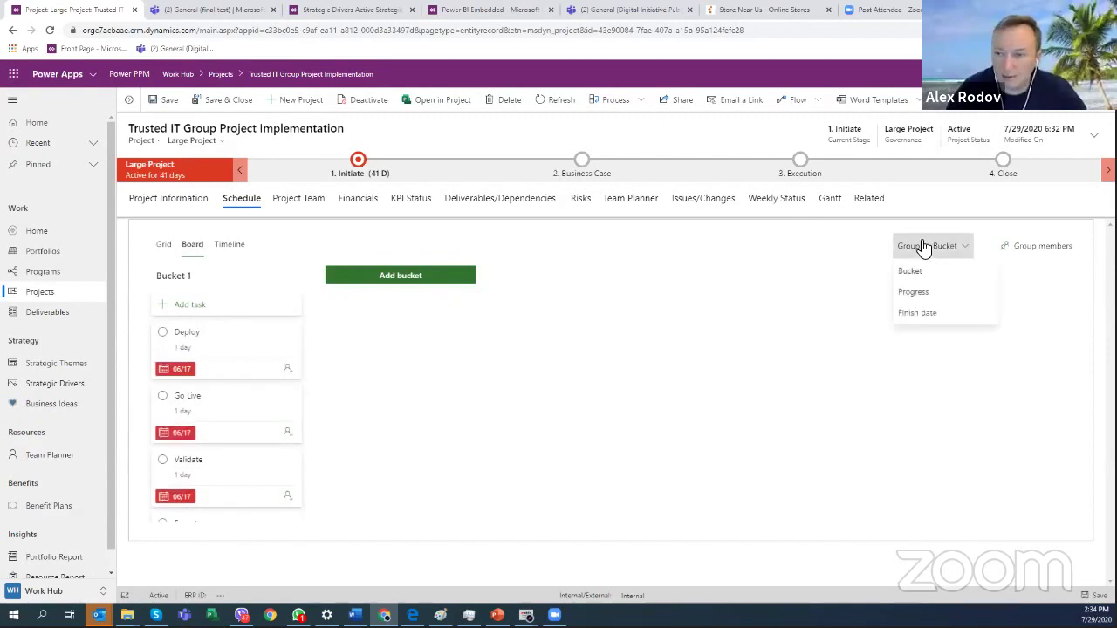
left_click(912, 292)
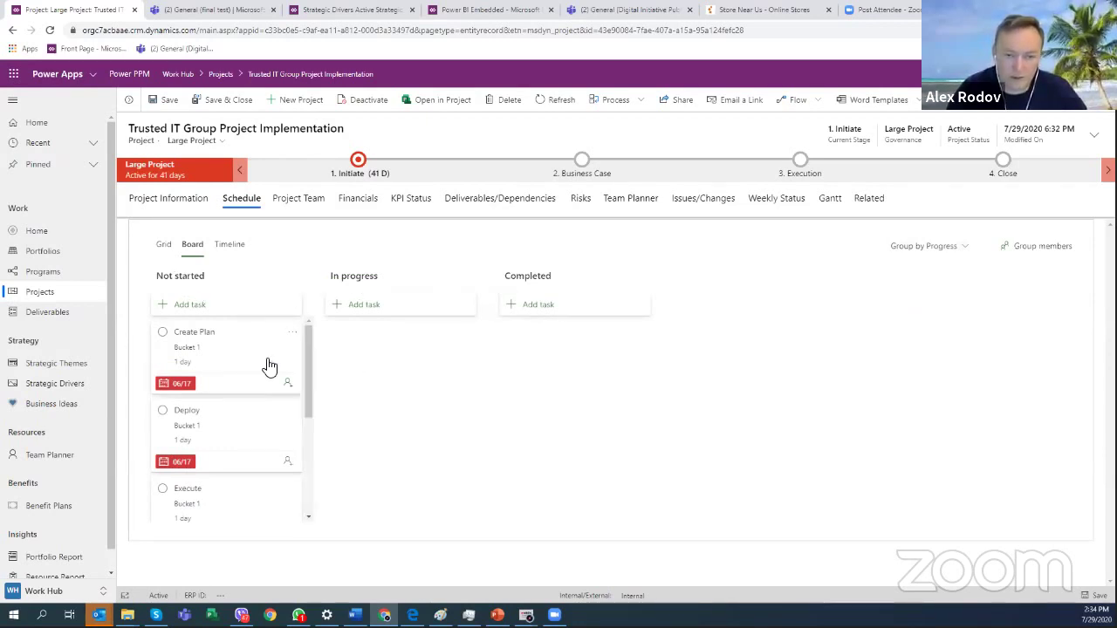
Move the Create Plan and Execute tasks to In progress and the Go Live task to Completed on the board.
left_click_drag(269, 367, 419, 352)
left_click_drag(268, 422, 411, 419)
left_click_drag(267, 449, 623, 309)
left_click_drag(211, 438, 567, 362)
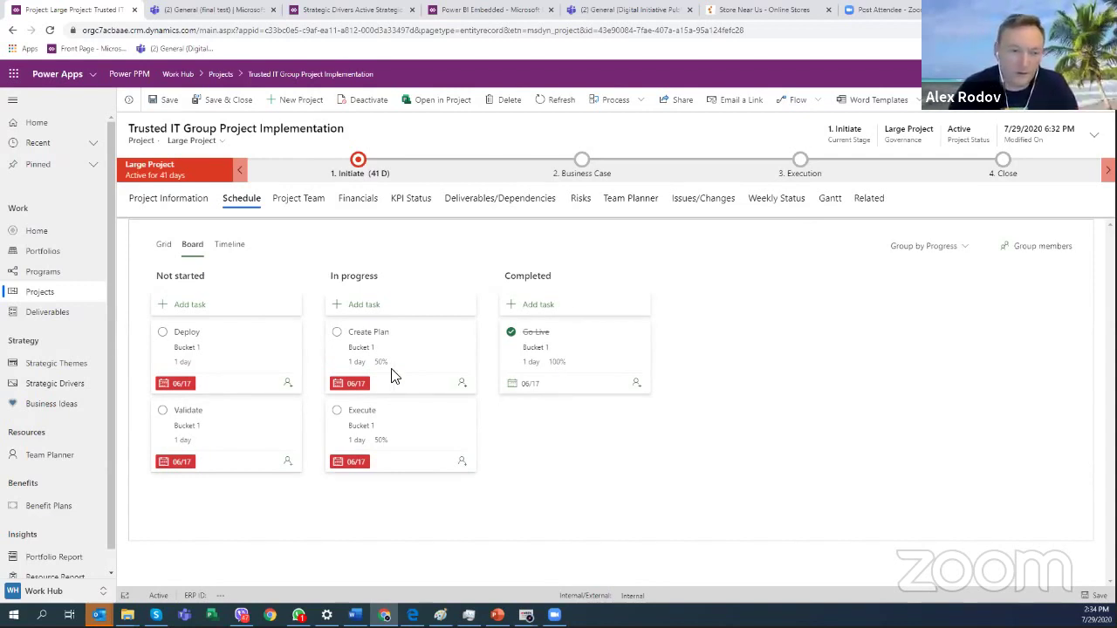
Review the updated tasks in the grid, timeline and board views, and return to the grid.
left_click(163, 246)
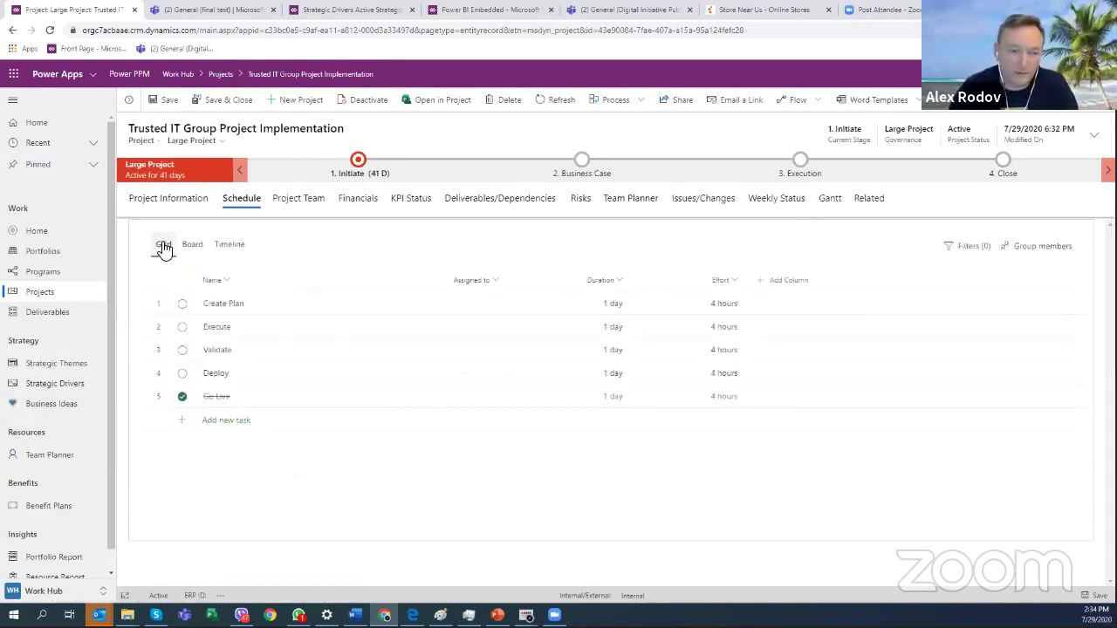
left_click(228, 247)
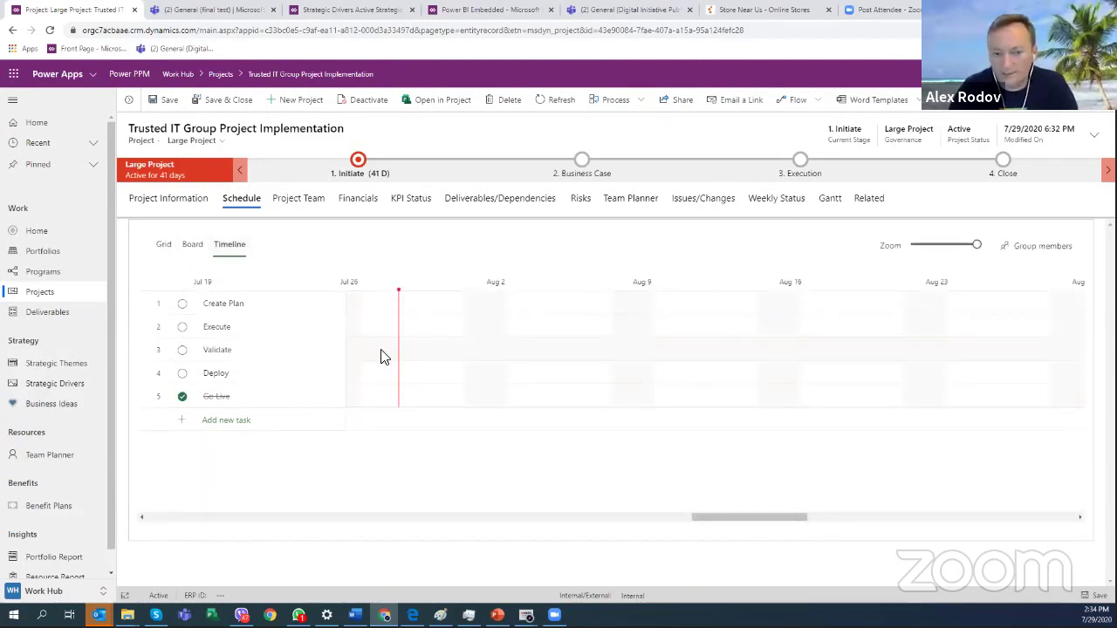
left_click(189, 246)
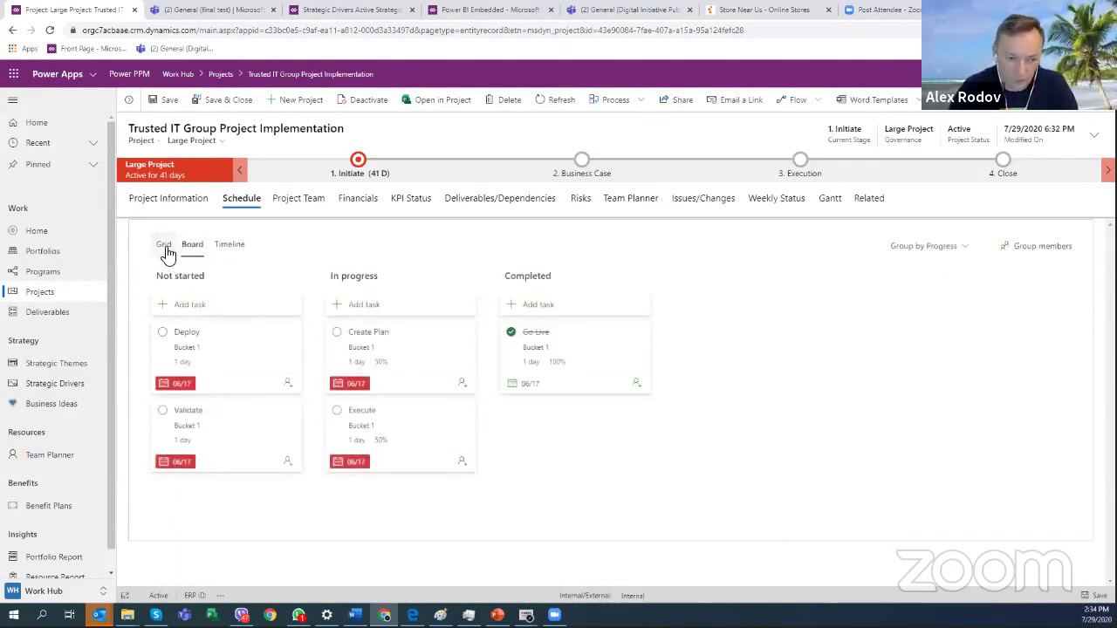
left_click(165, 247)
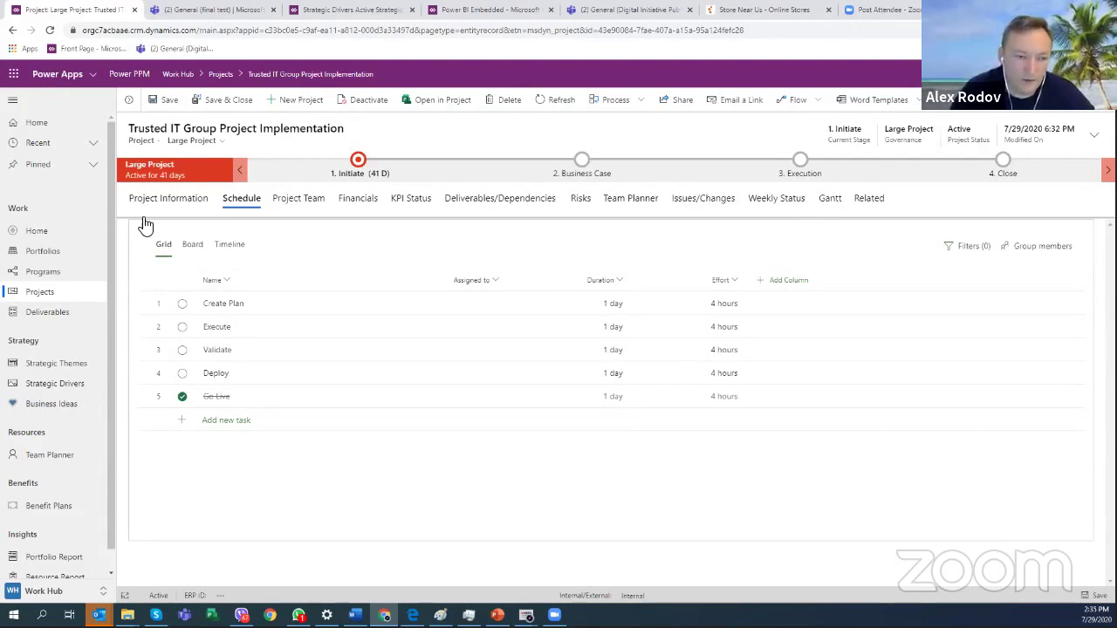
Try to add a bookable resource to the project team with the Project Manager role, and check the save notifications.
left_click(303, 201)
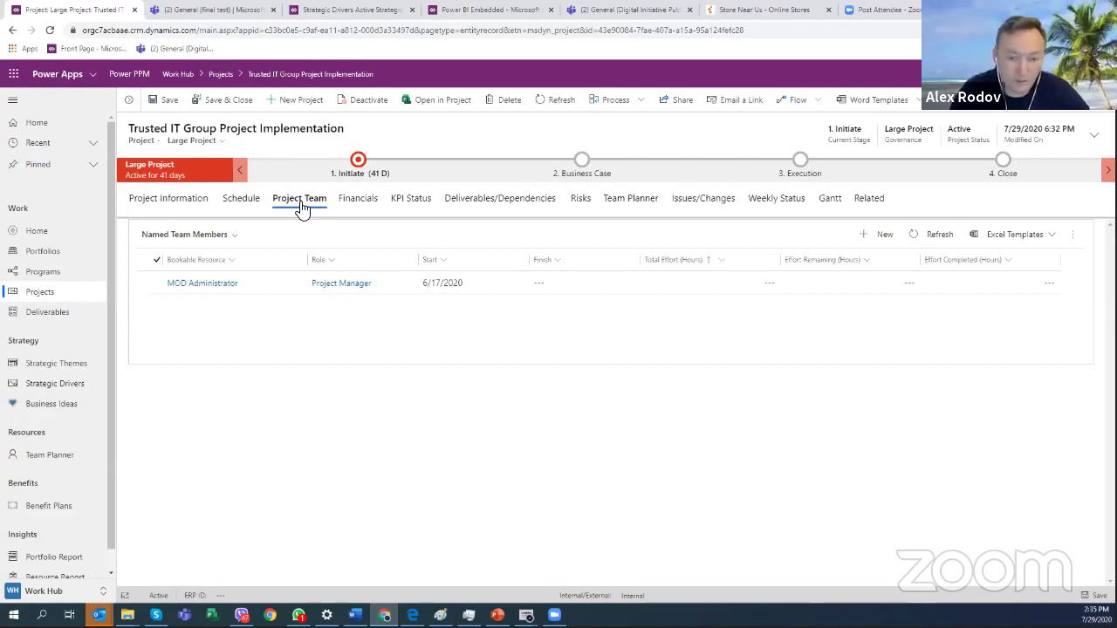
left_click(877, 237)
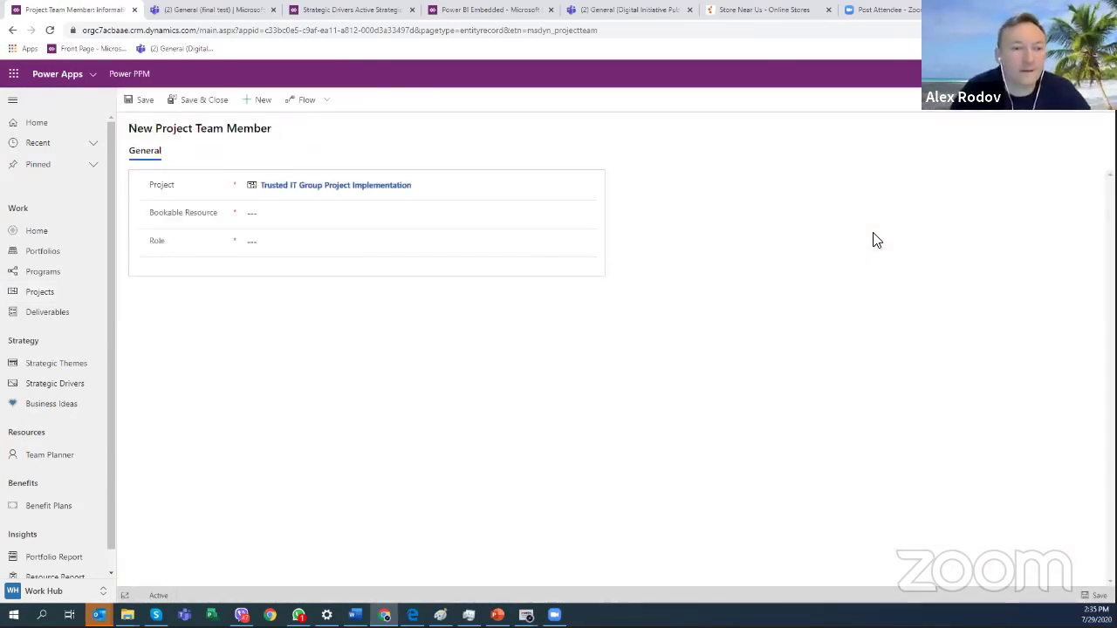
left_click(279, 213)
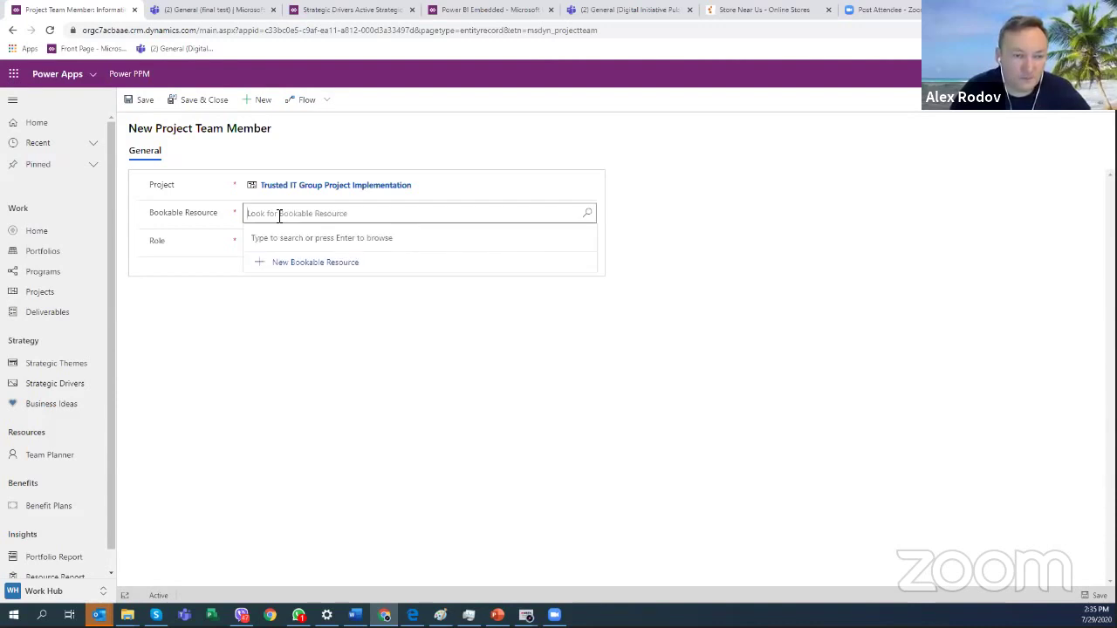
left_click(299, 242)
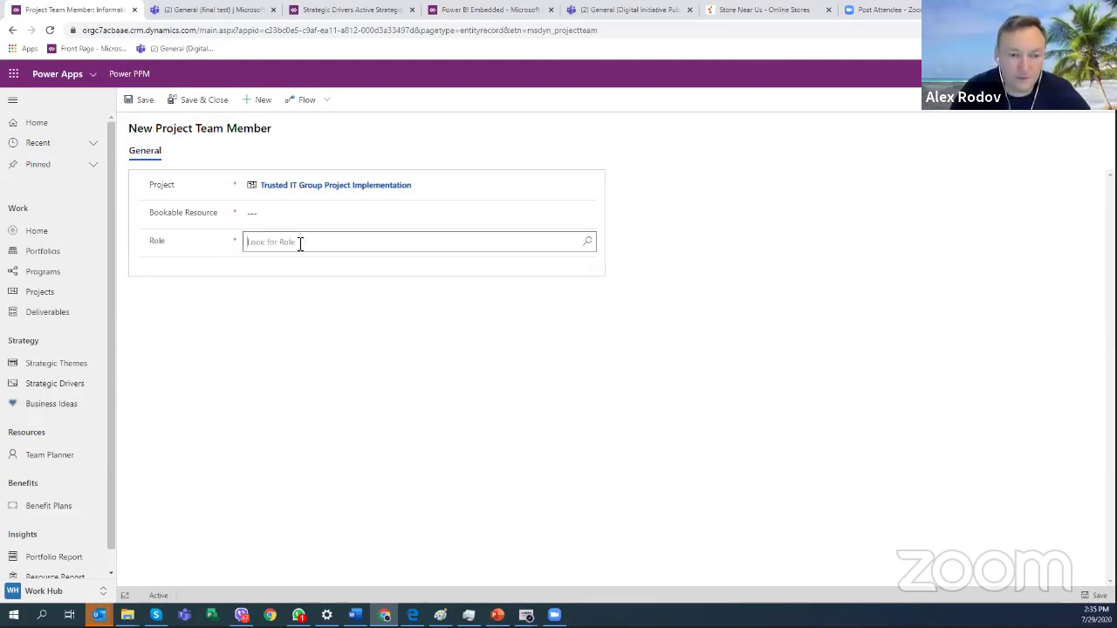
left_click(589, 244)
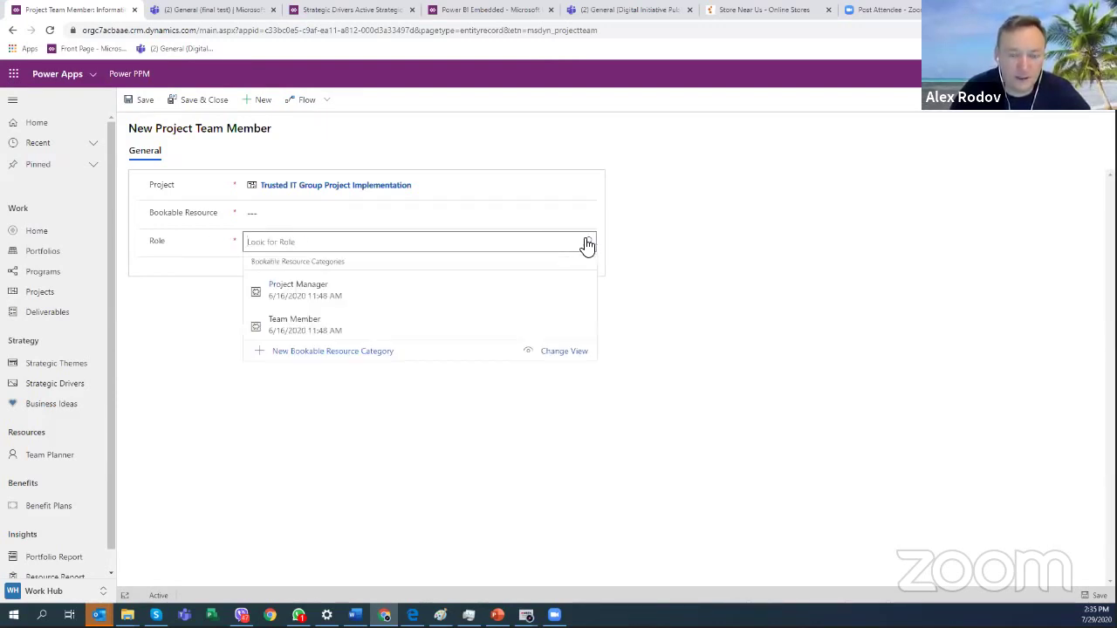
left_click(392, 293)
left_click(588, 217)
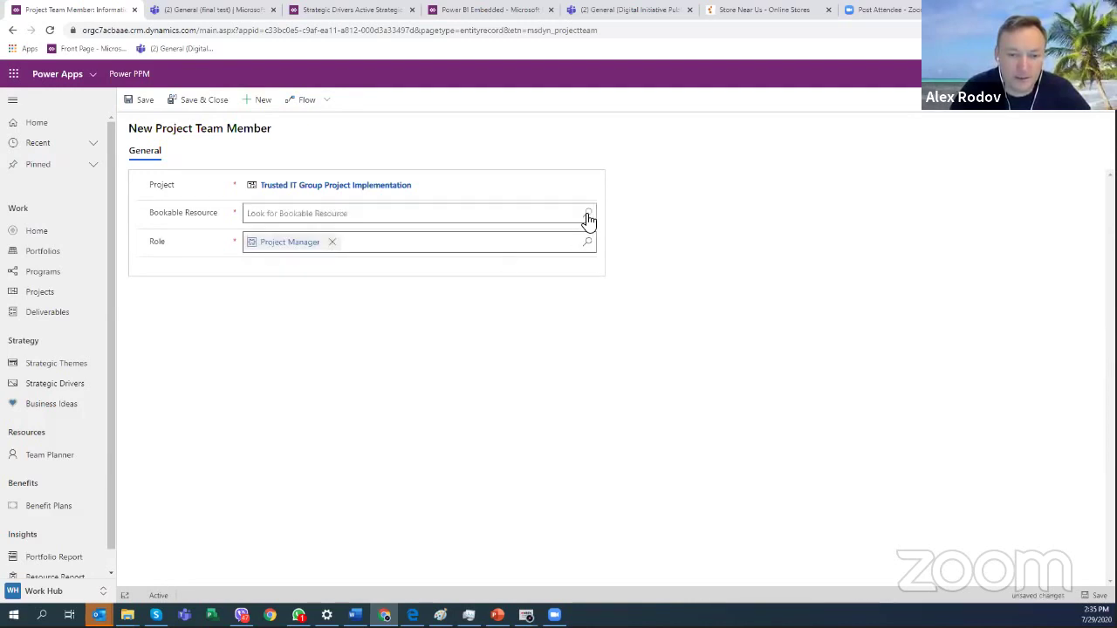
left_click(375, 267)
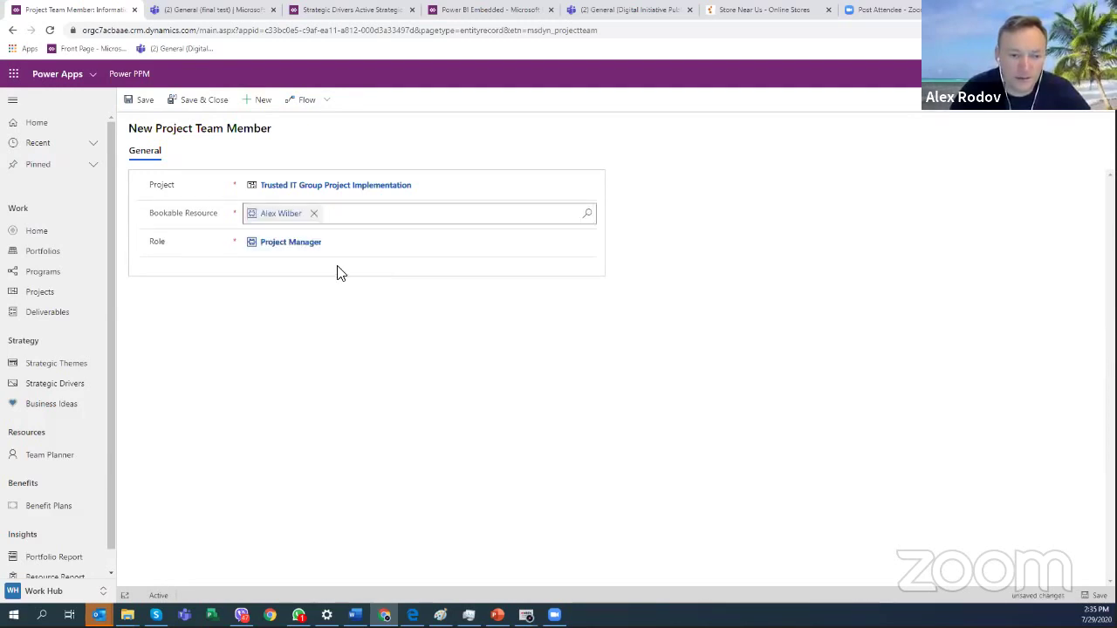
left_click(187, 101)
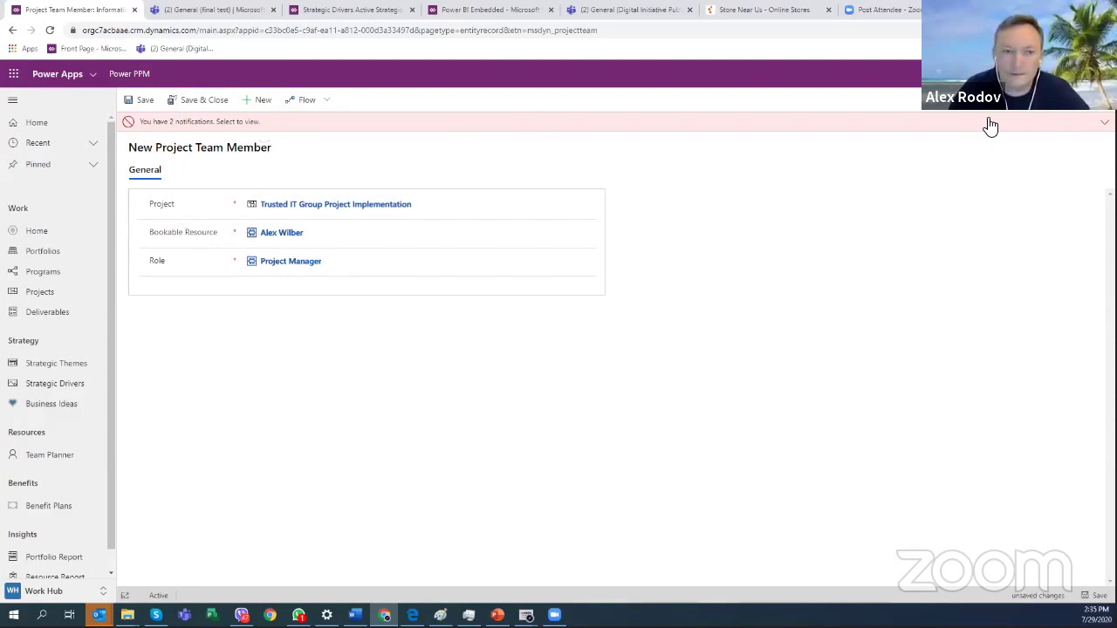
left_click(251, 126)
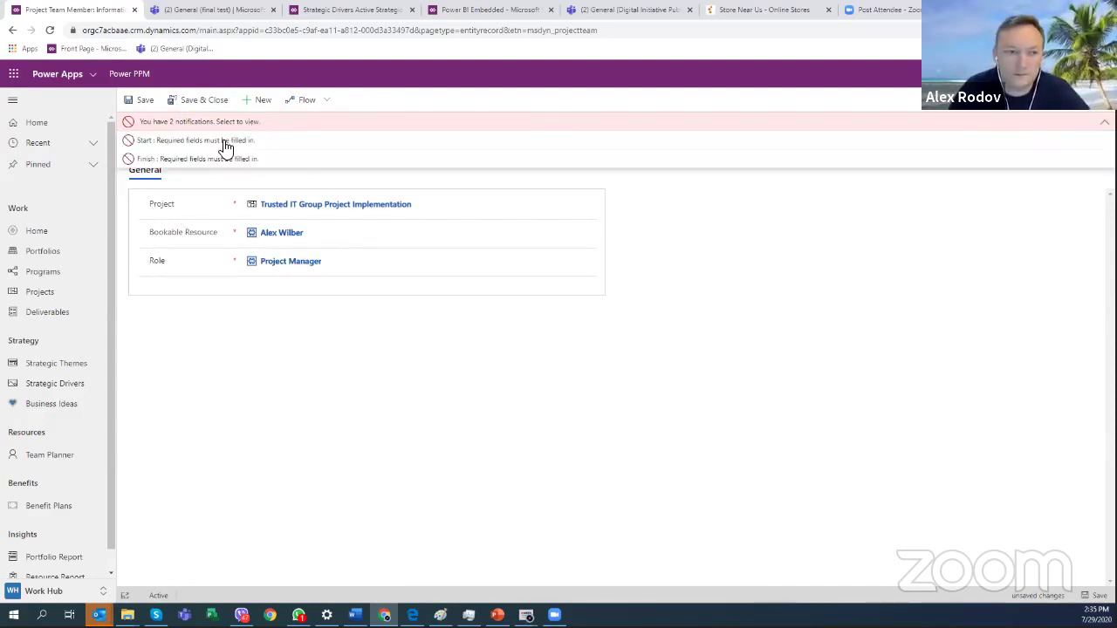
left_click(144, 100)
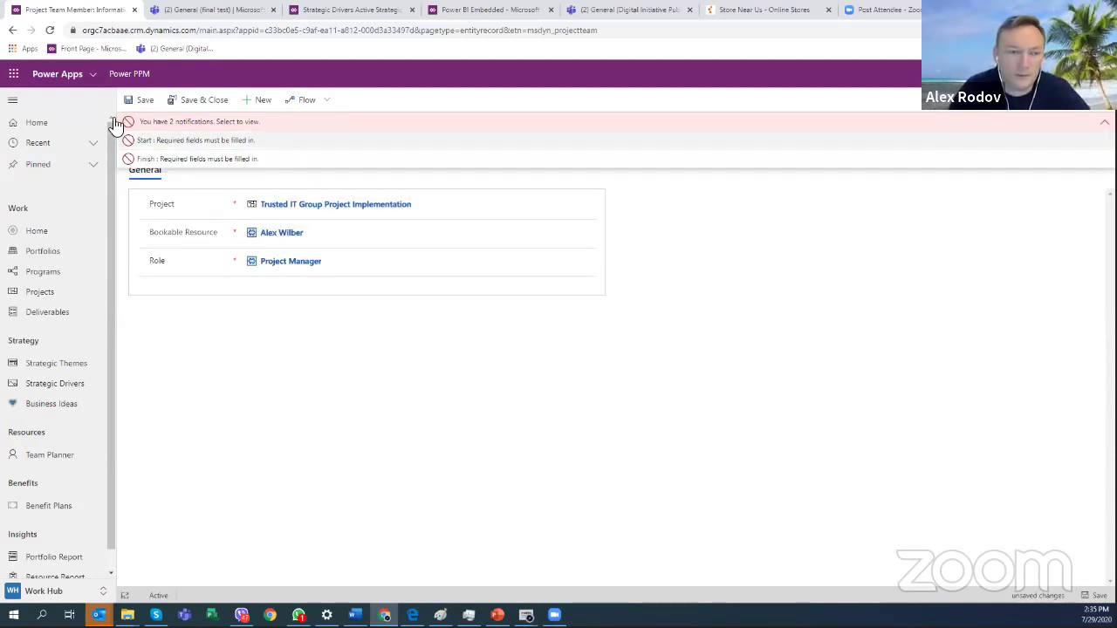
Discard the unsaved project team member and return to the project record.
left_click(14, 31)
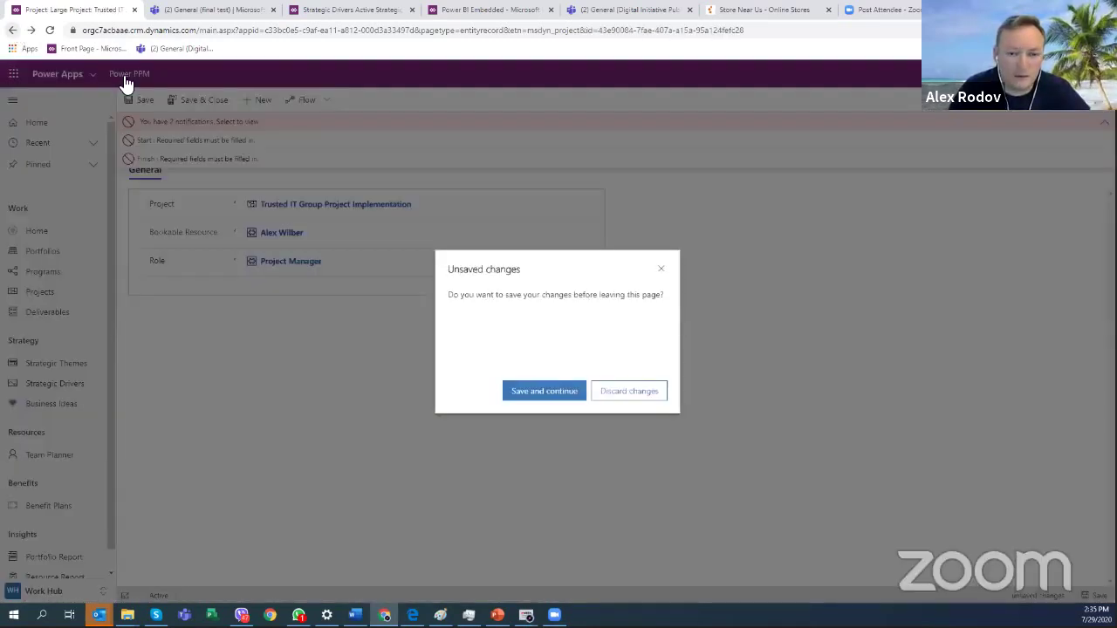
left_click(636, 395)
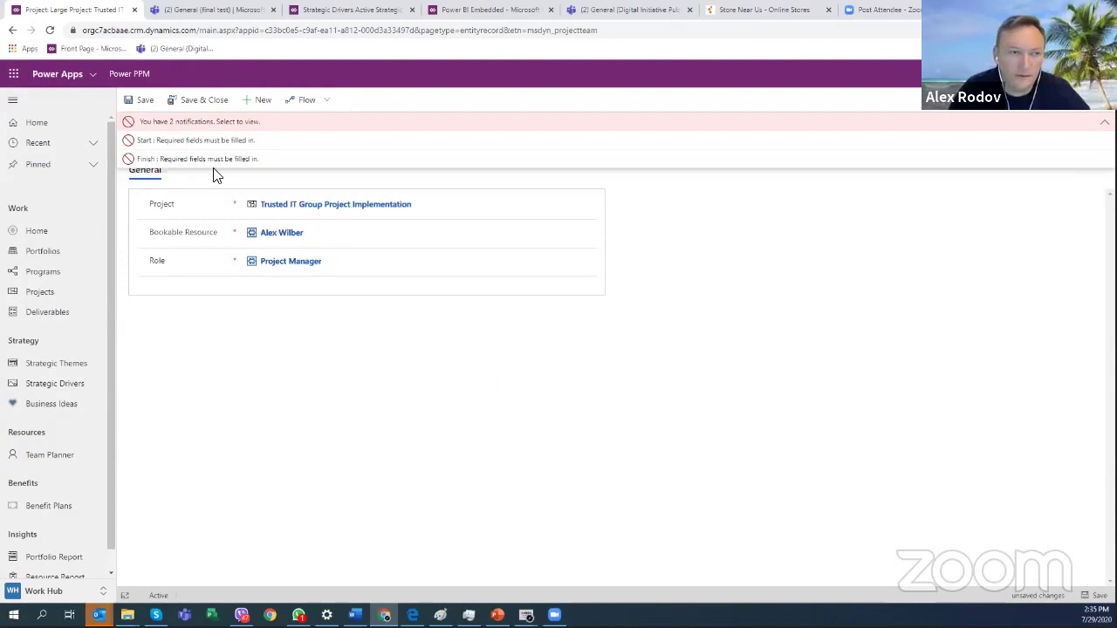
left_click(12, 30)
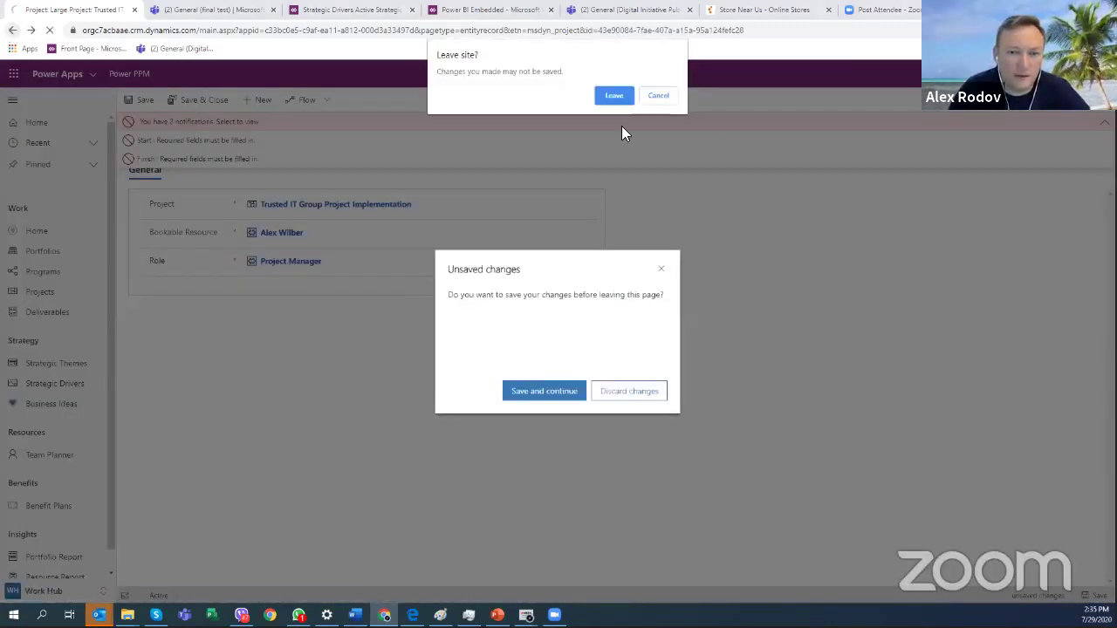
left_click(620, 94)
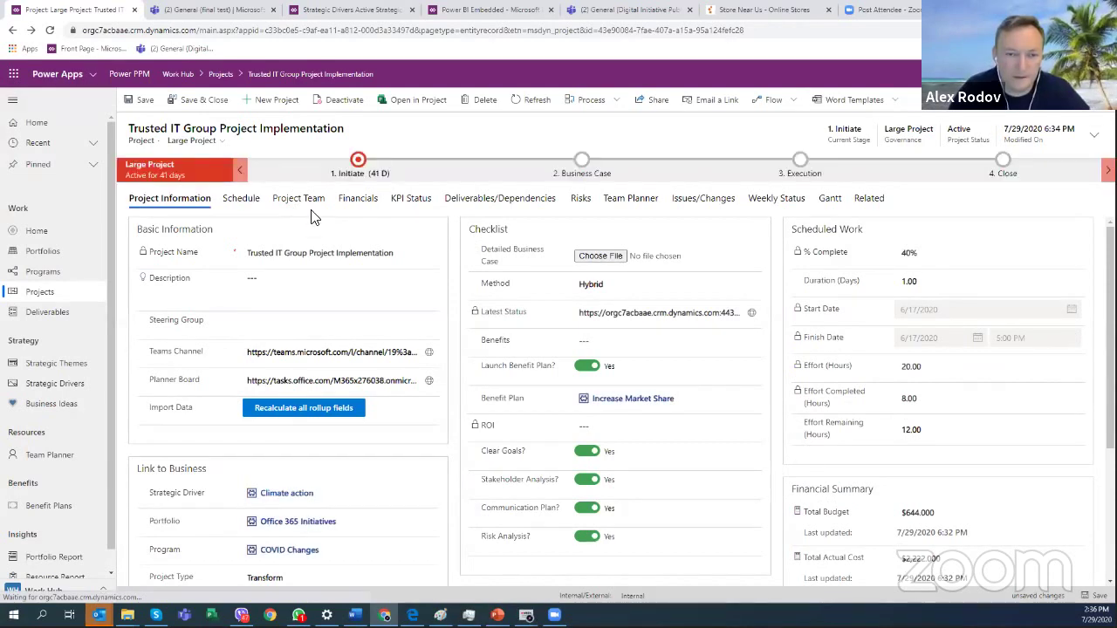
In the project's financials, set the January 2020 actual costs to -22 for CAPEX and 33 for OPEX.
left_click(358, 199)
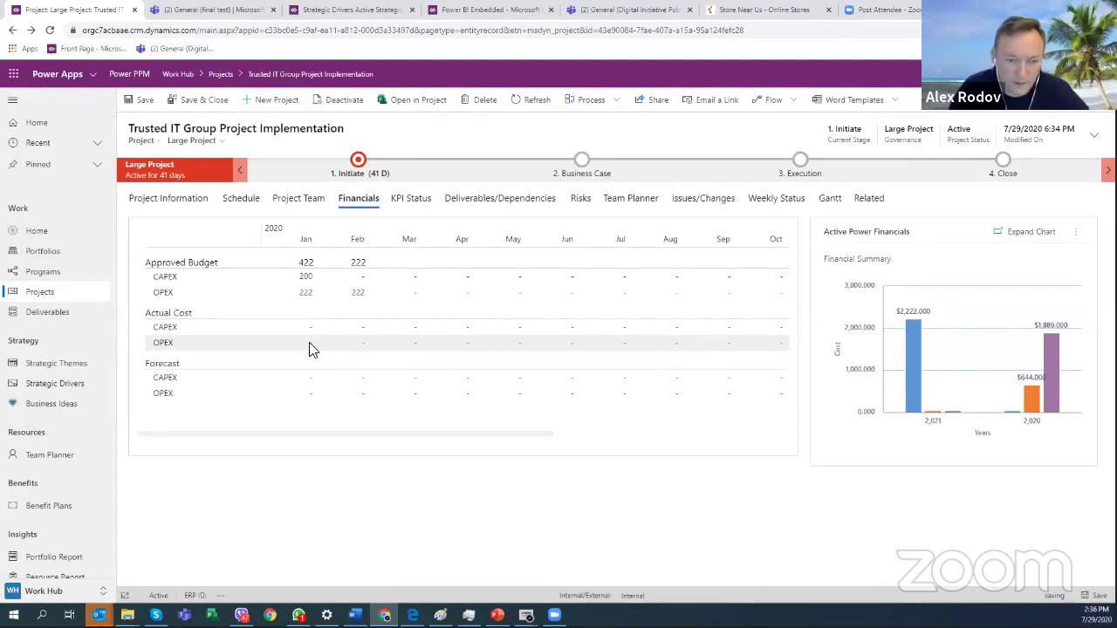
left_click(350, 298)
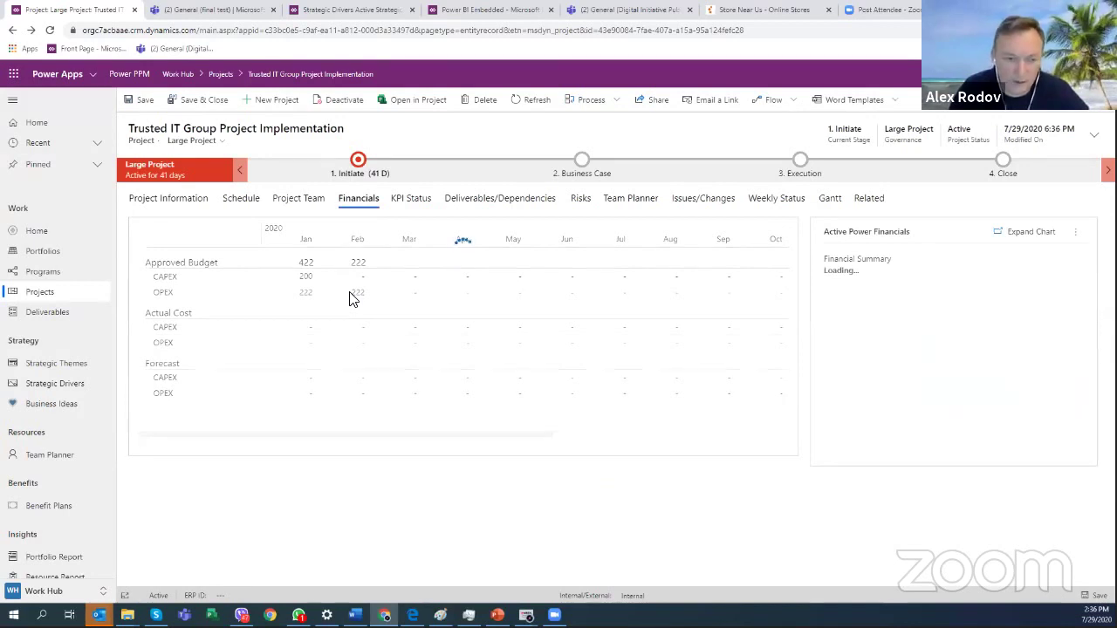
left_click(310, 342)
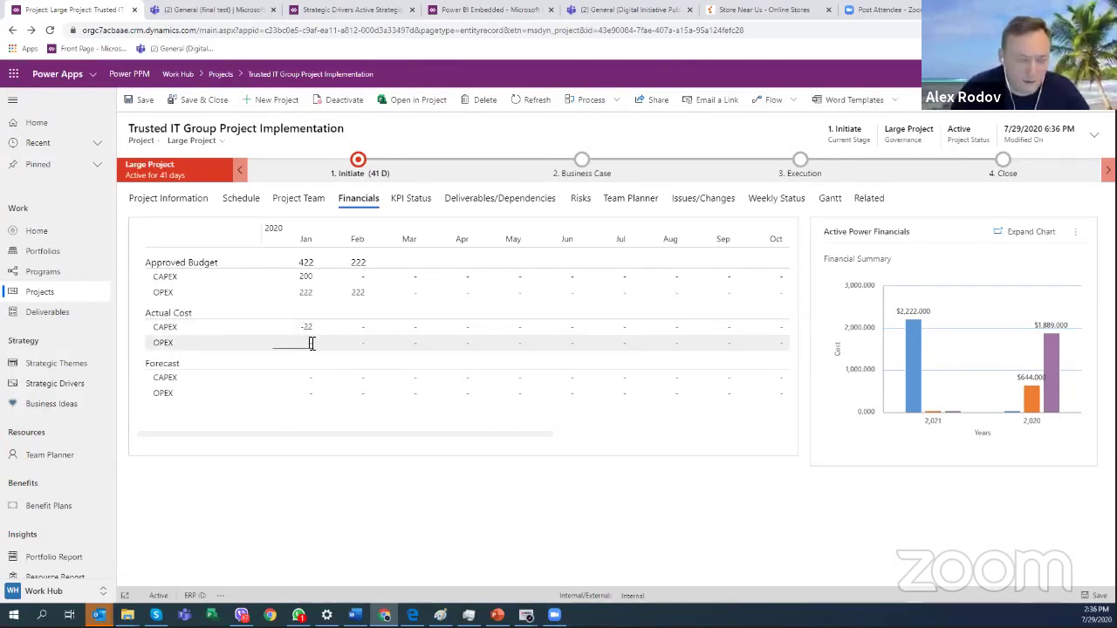
type("33")
Set the February 2020 actual costs to 55 for CAPEX and 55 for OPEX, and collapse 2020 into yearly totals.
left_click(358, 327)
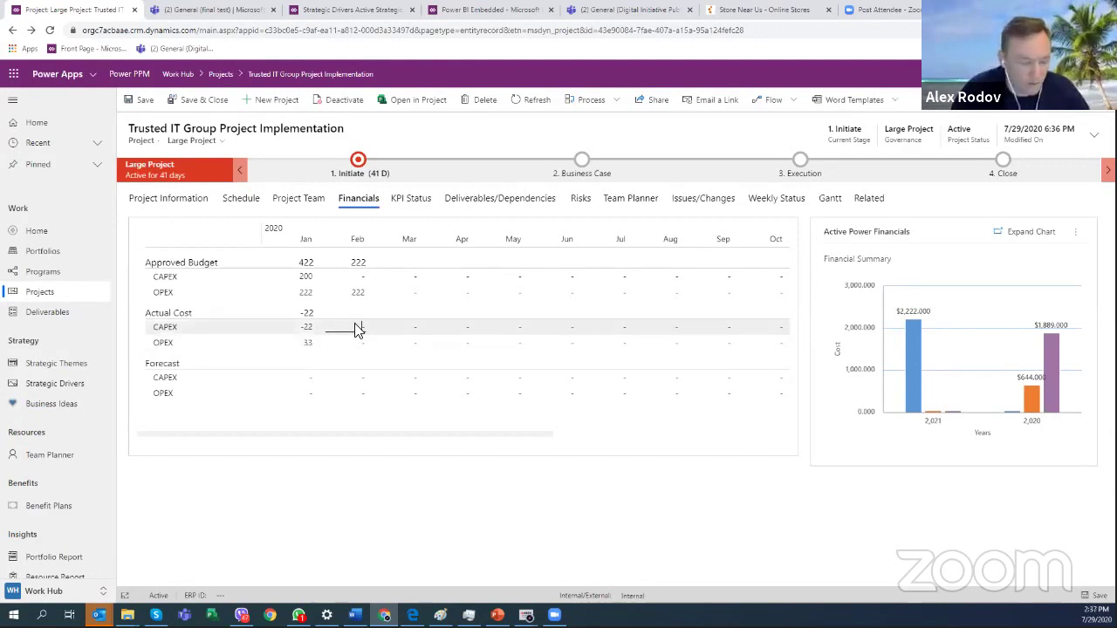
type("55")
left_click(363, 344)
type("55")
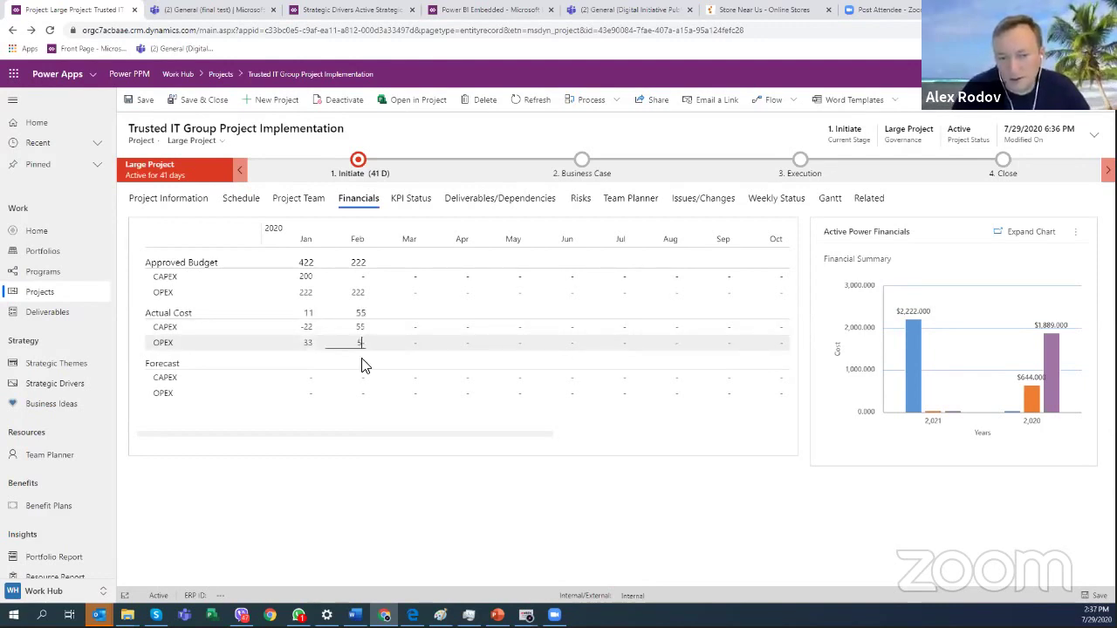
left_click(404, 347)
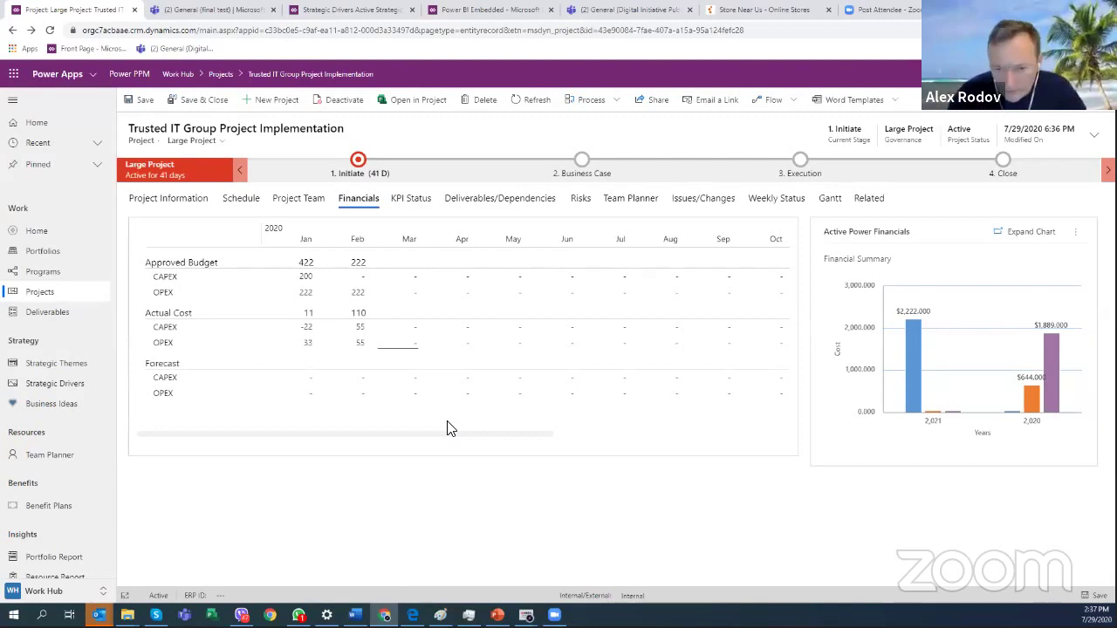
mouse_move(444, 435)
left_mouse_down()
mouse_move(656, 438)
mouse_move(444, 454)
left_mouse_up()
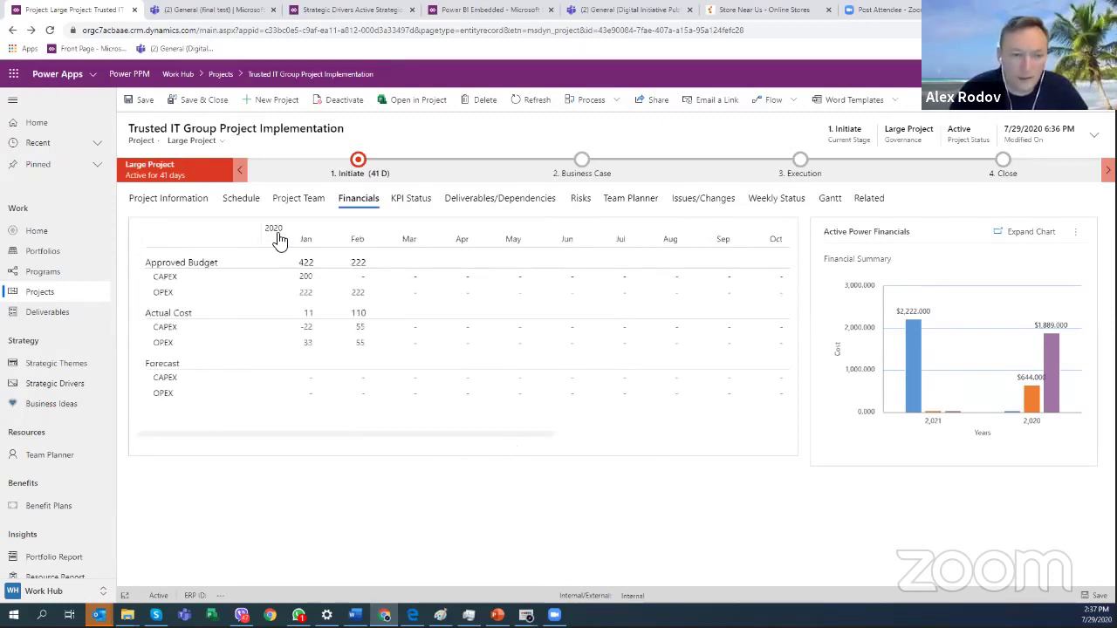
left_click(274, 230)
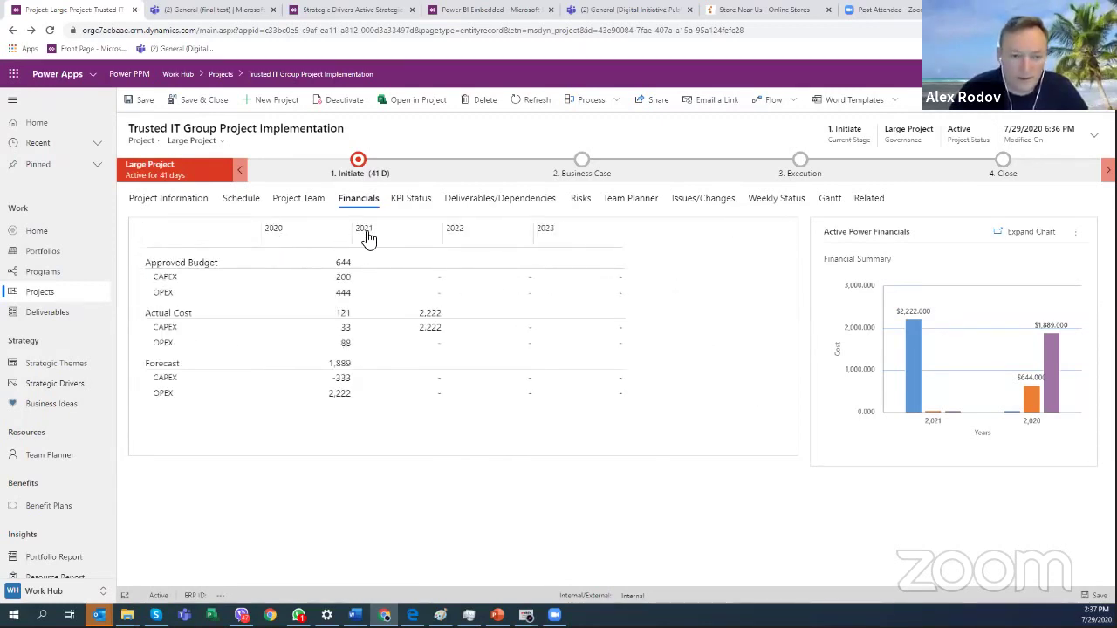
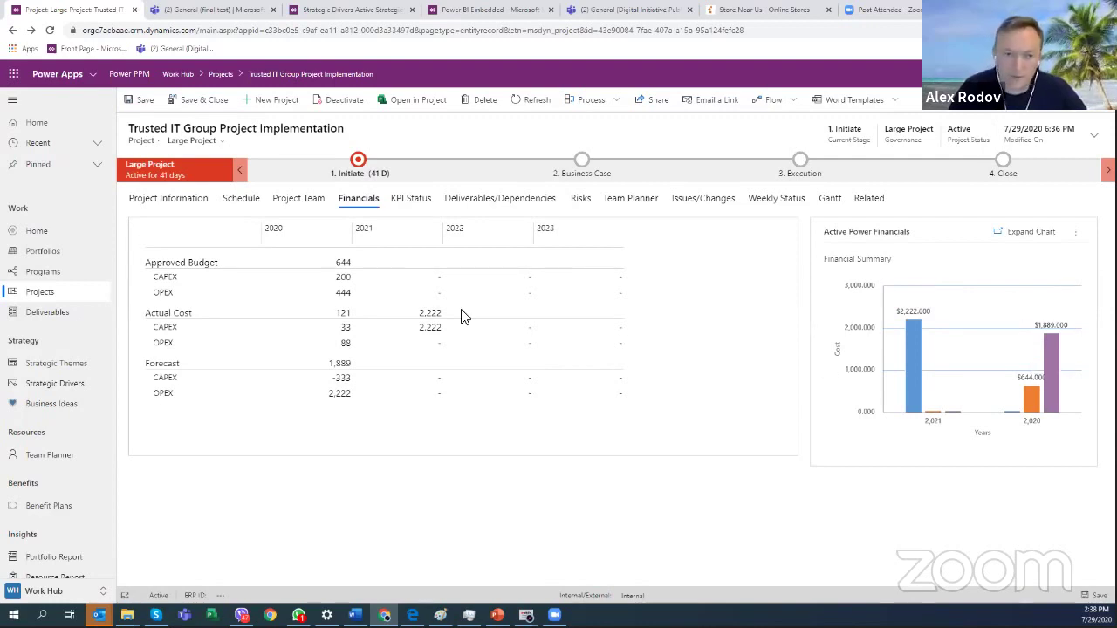
Set the project's KPIs: Overall Status Need Help, Schedule At Risk, Quality No Issues, Scope Same Scope, Cost On Budget, Resources At Risk.
left_click(411, 203)
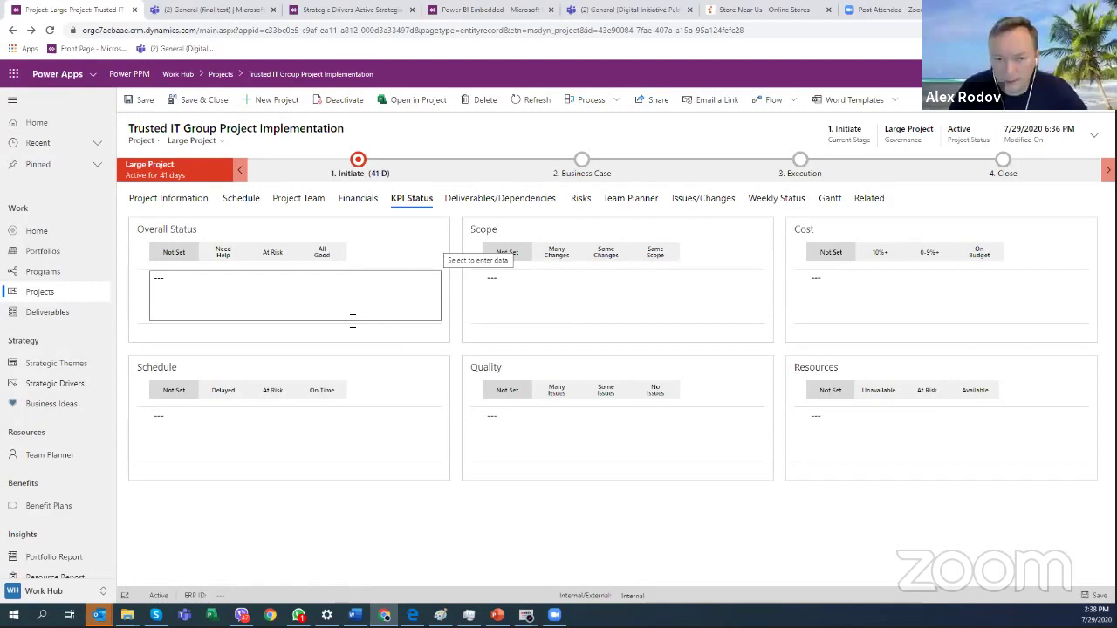
left_click(235, 253)
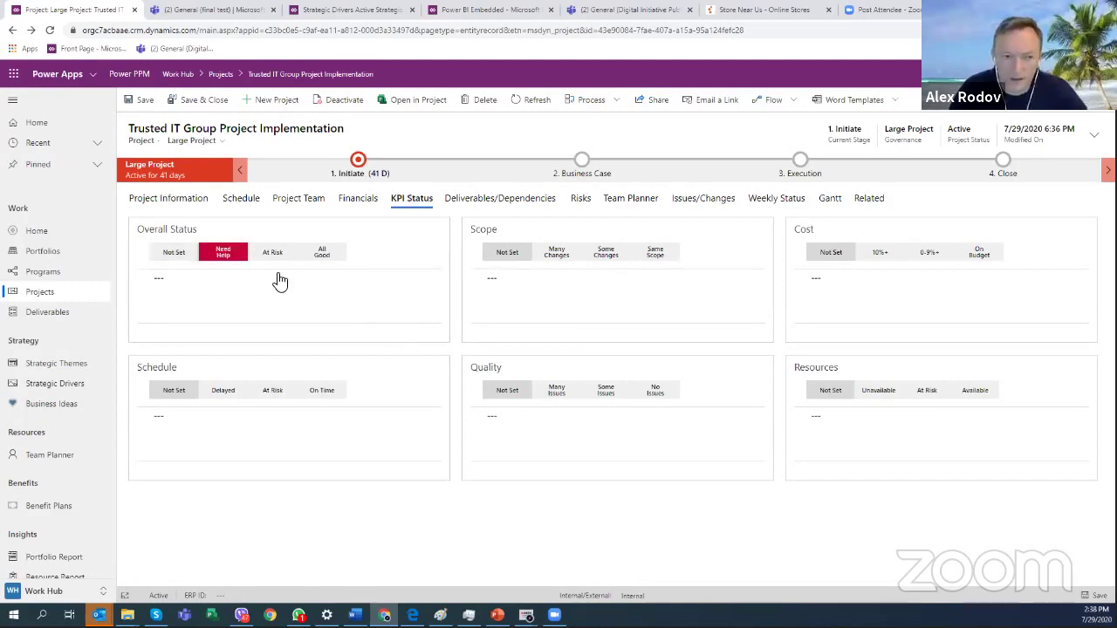
left_click(272, 390)
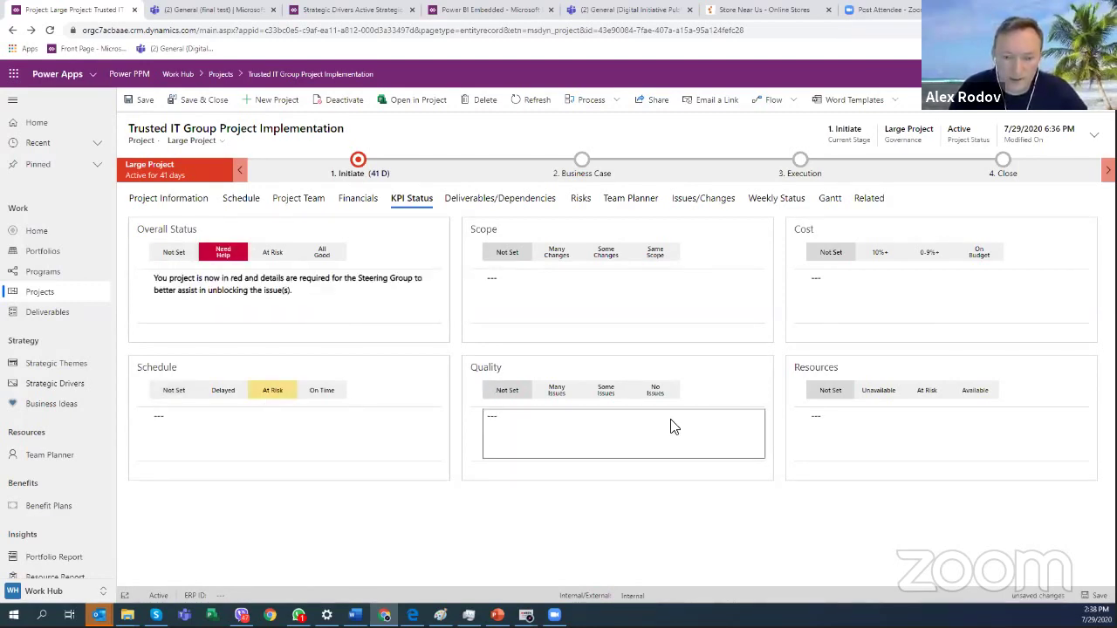
left_click(655, 390)
left_click(655, 252)
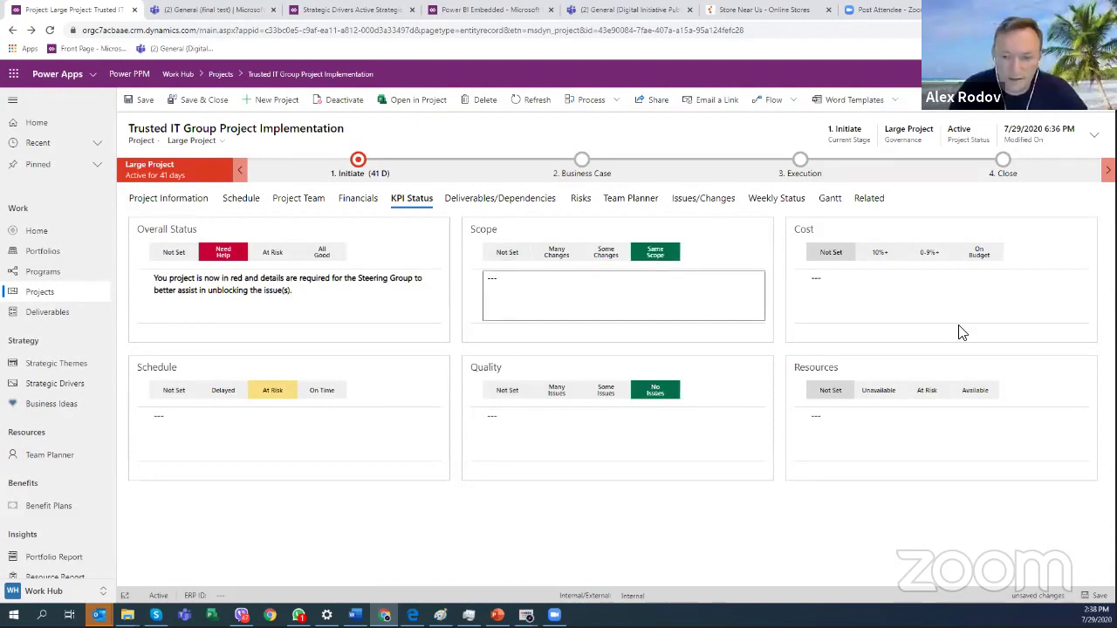
left_click(978, 253)
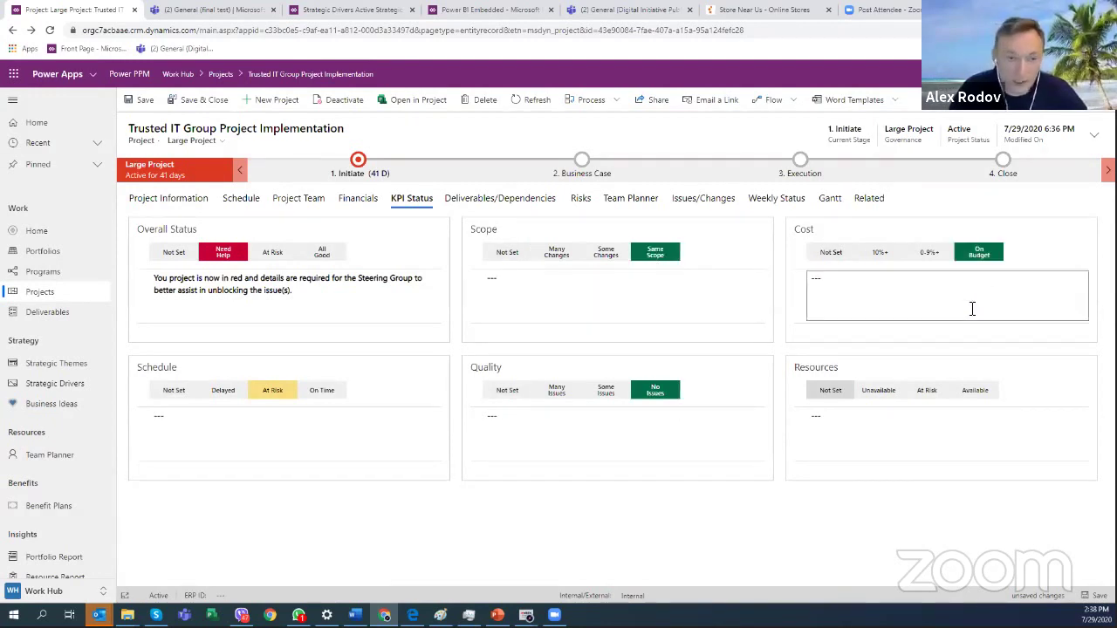
left_click(928, 391)
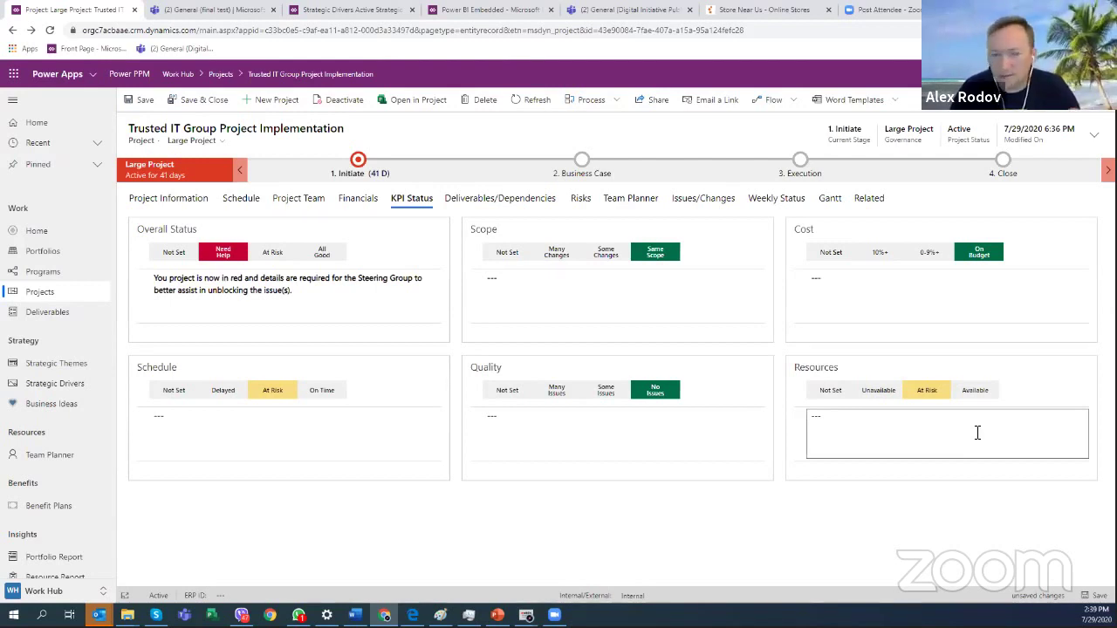
Add the comment "Looking Good" to the Scope KPI and save the project.
left_click(555, 279)
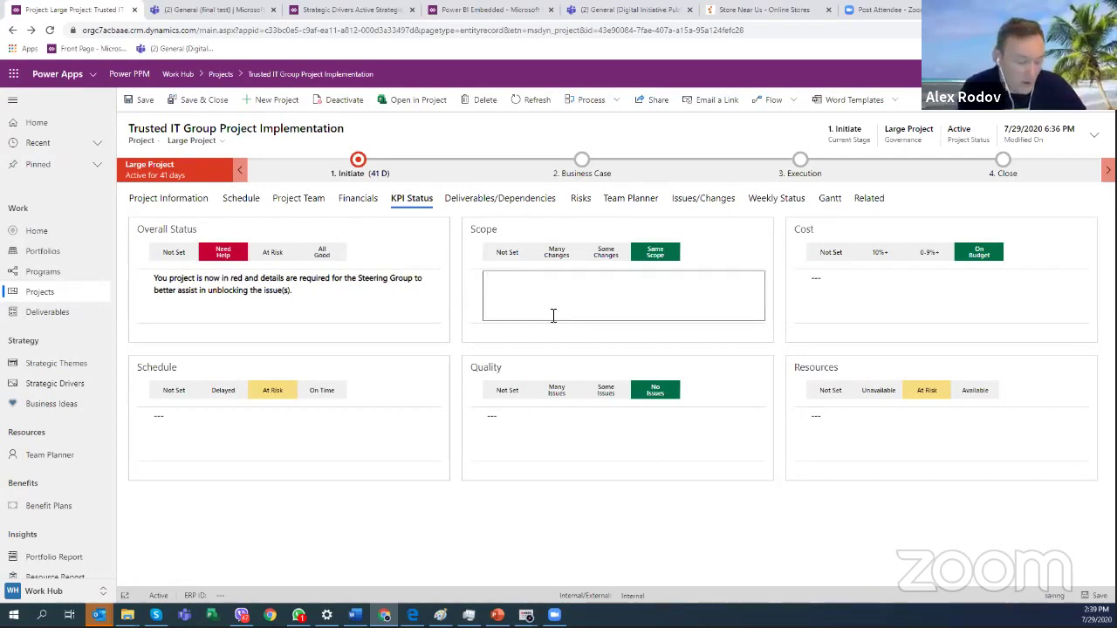
type("L")
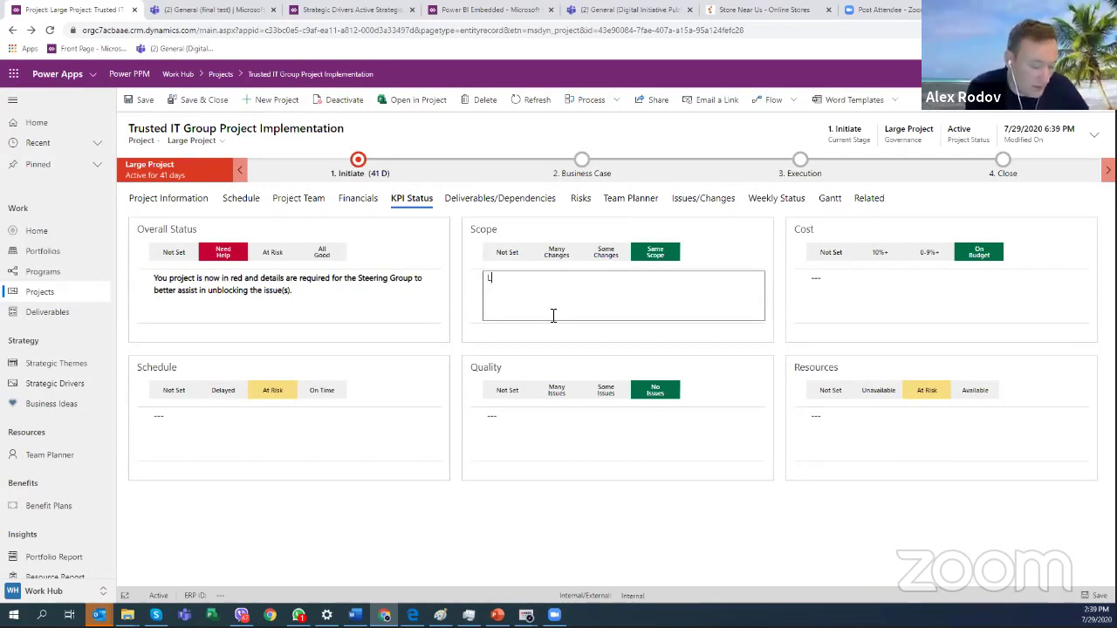
type("ooking Good")
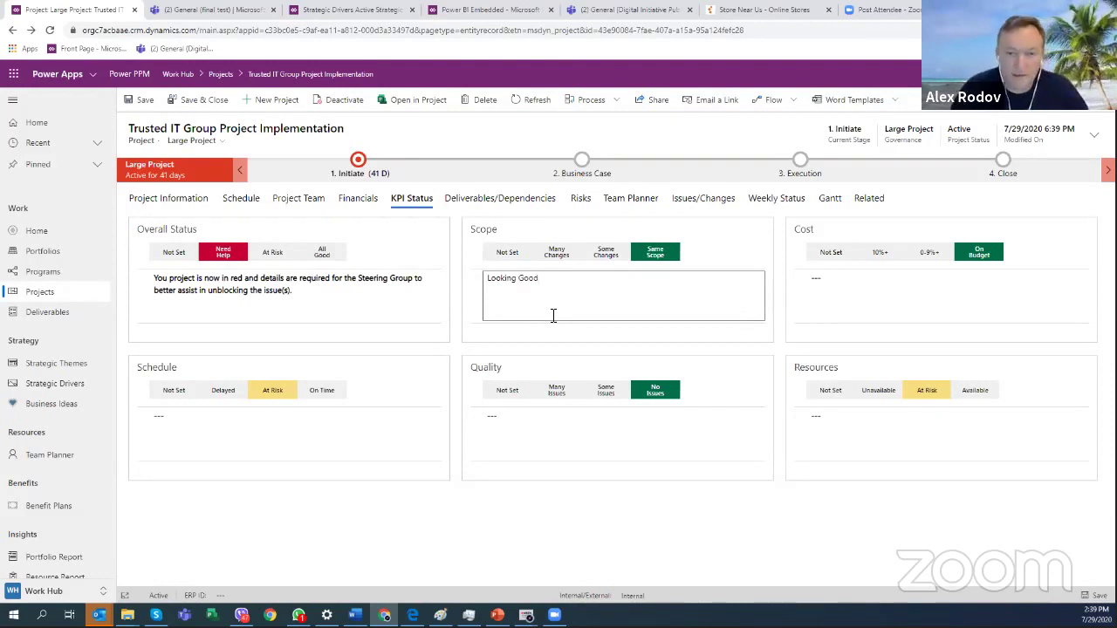
left_click(414, 332)
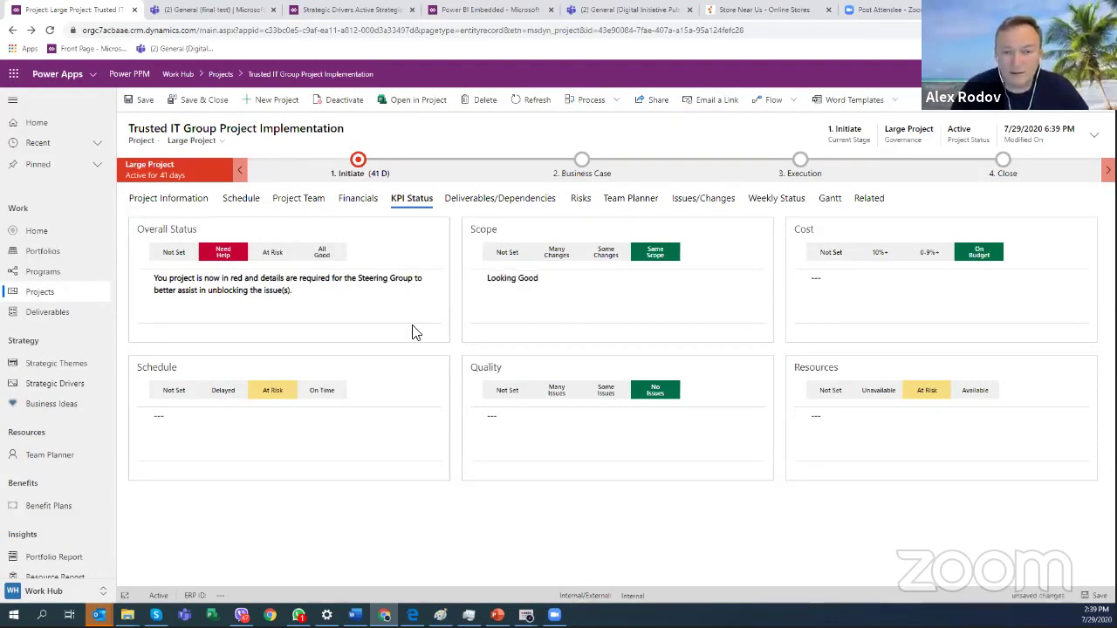
key("ctrl+s")
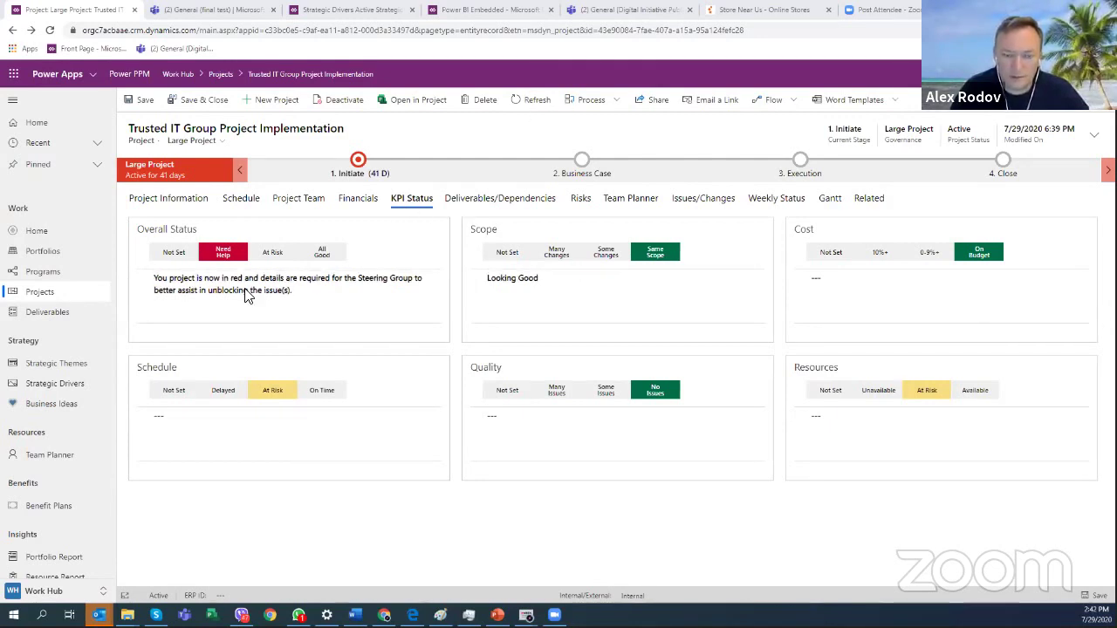
double_click(482, 228)
double_click(485, 368)
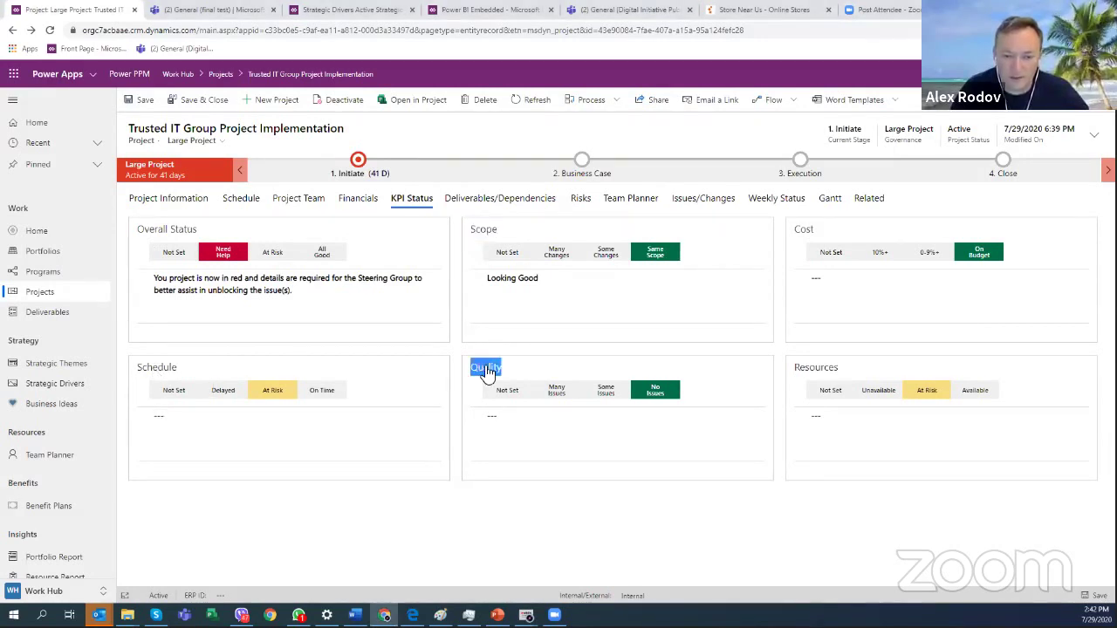
double_click(827, 367)
double_click(799, 230)
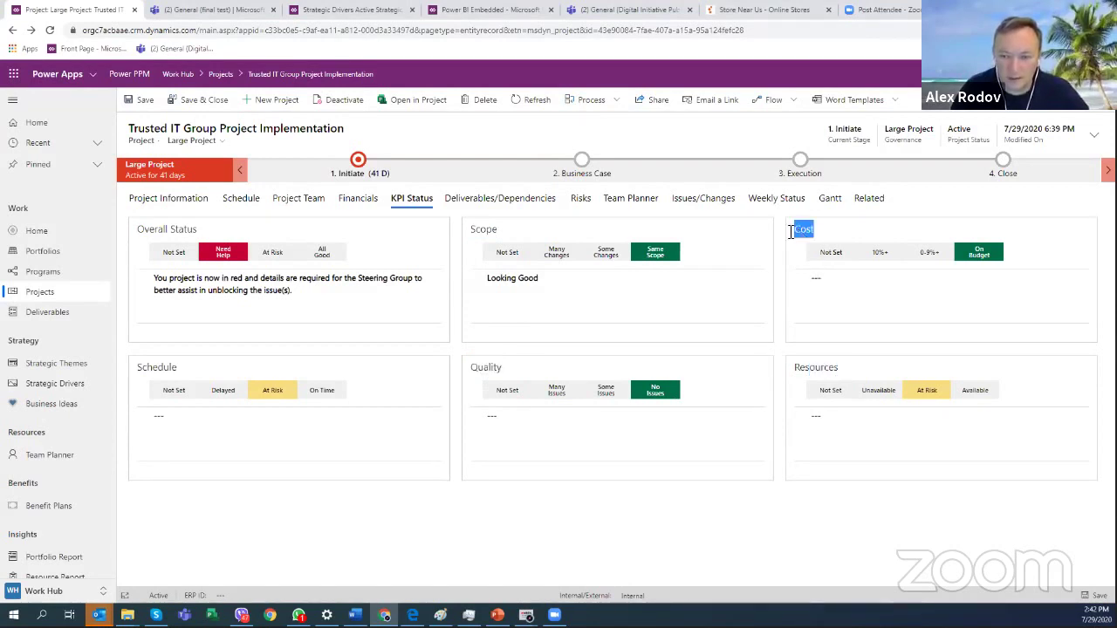
left_click(771, 257)
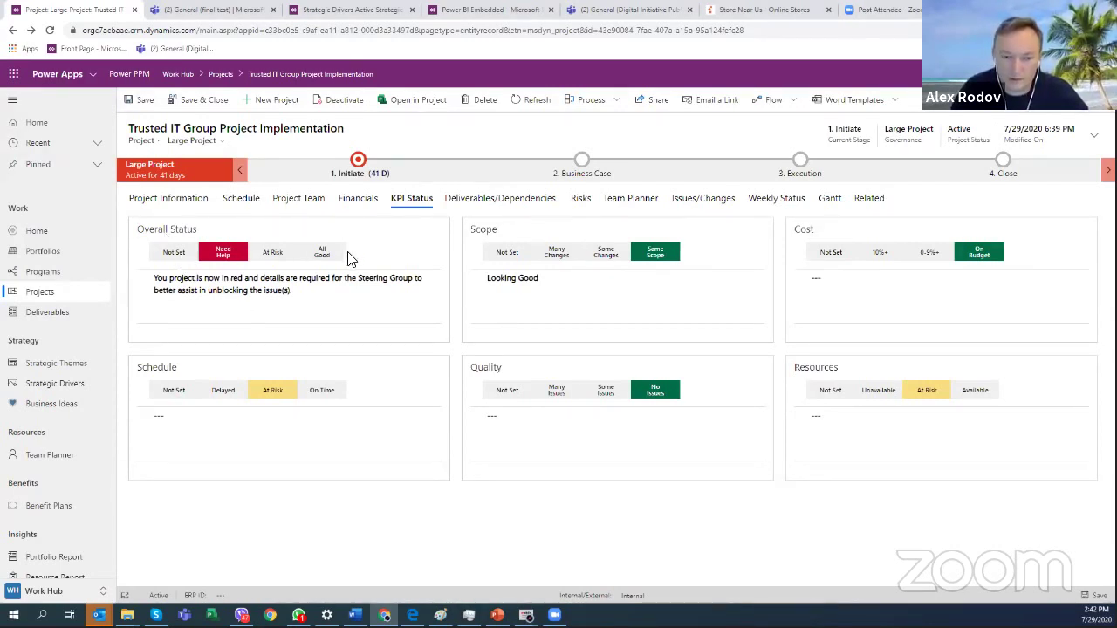
left_click(201, 292)
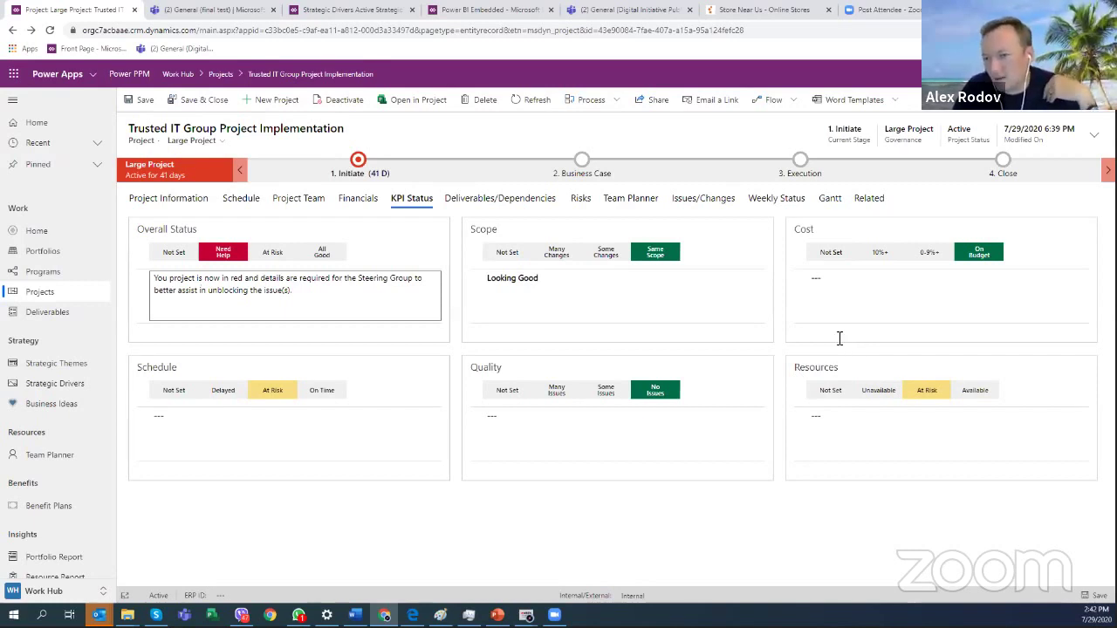
Change the Cost KPI to 0-9%+ and the Resources KPI to Available.
left_click(879, 254)
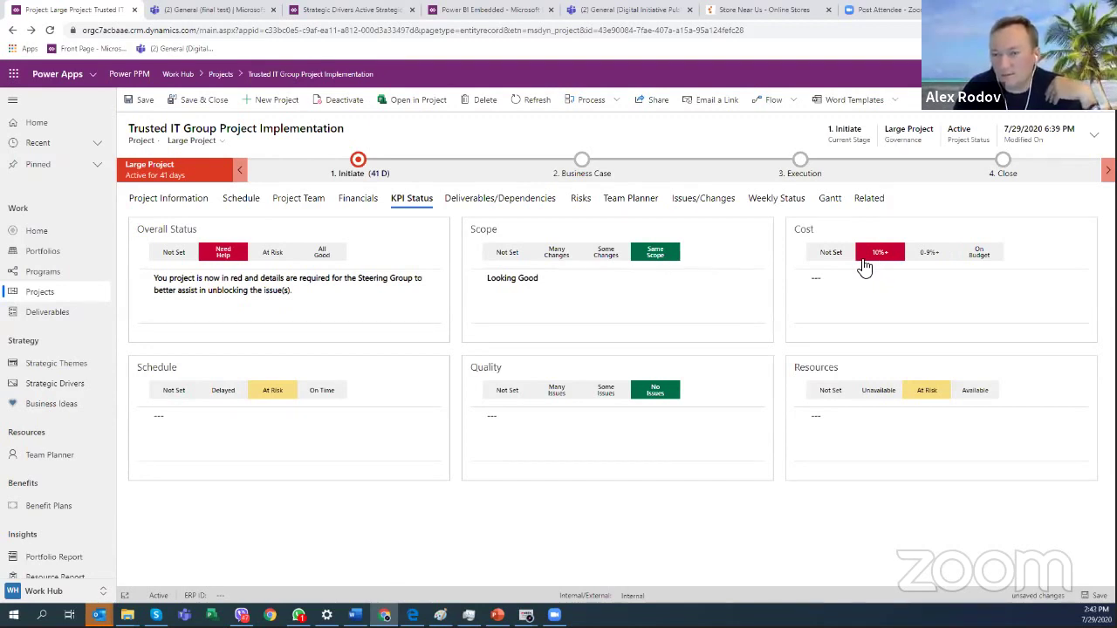
left_click(923, 258)
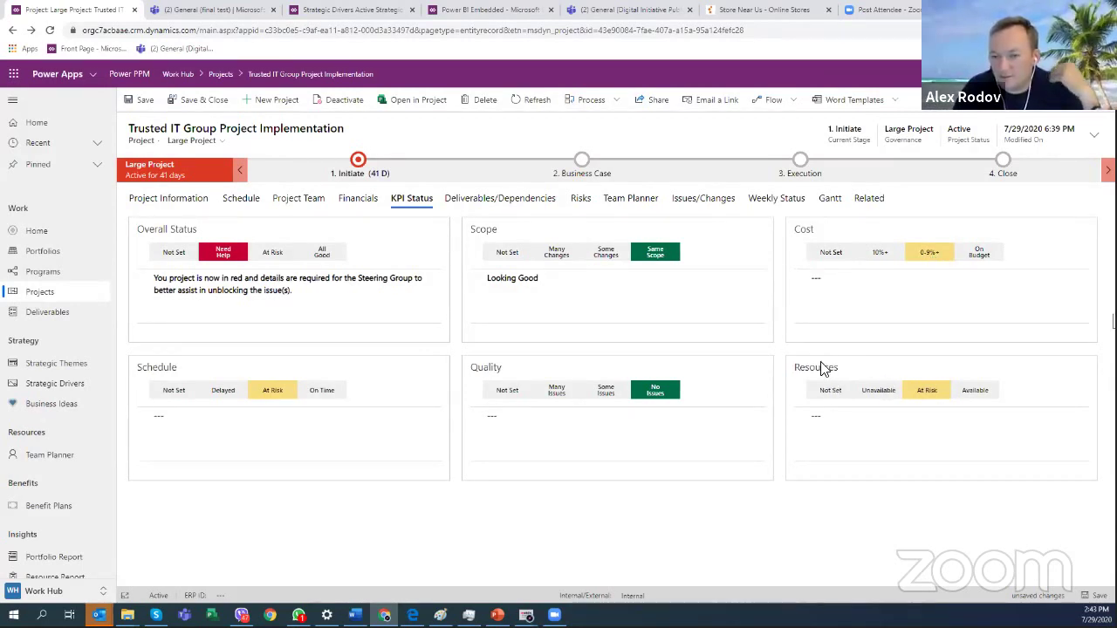
left_click(870, 395)
left_click(845, 400)
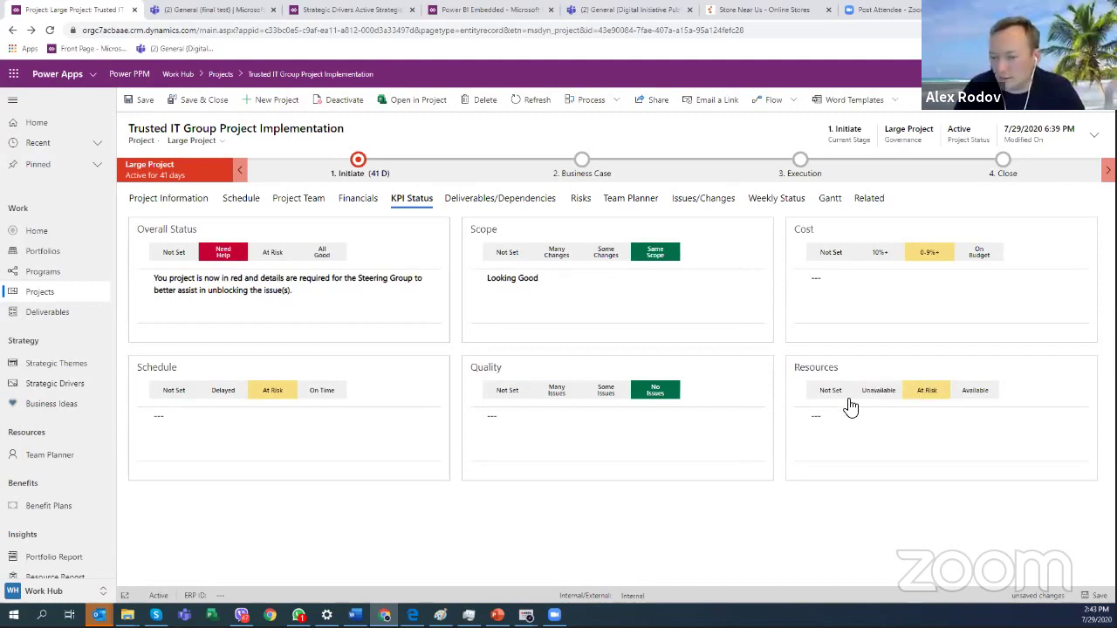
left_click(970, 393)
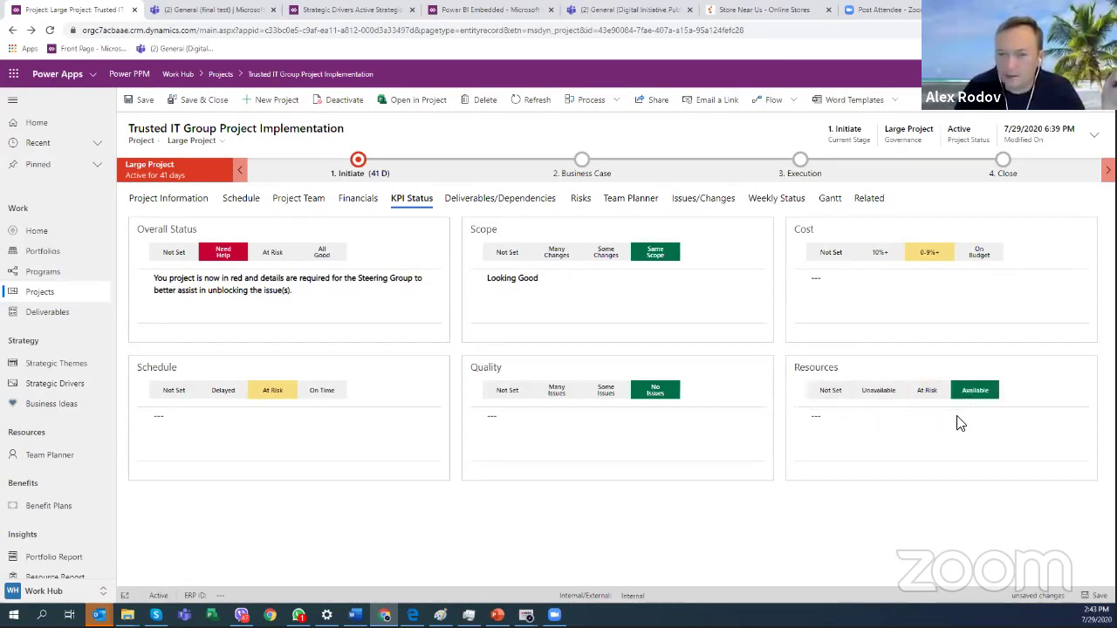
Look over the project's deliverables and dependencies lists, and its risk matrix and risk list.
left_click(481, 204)
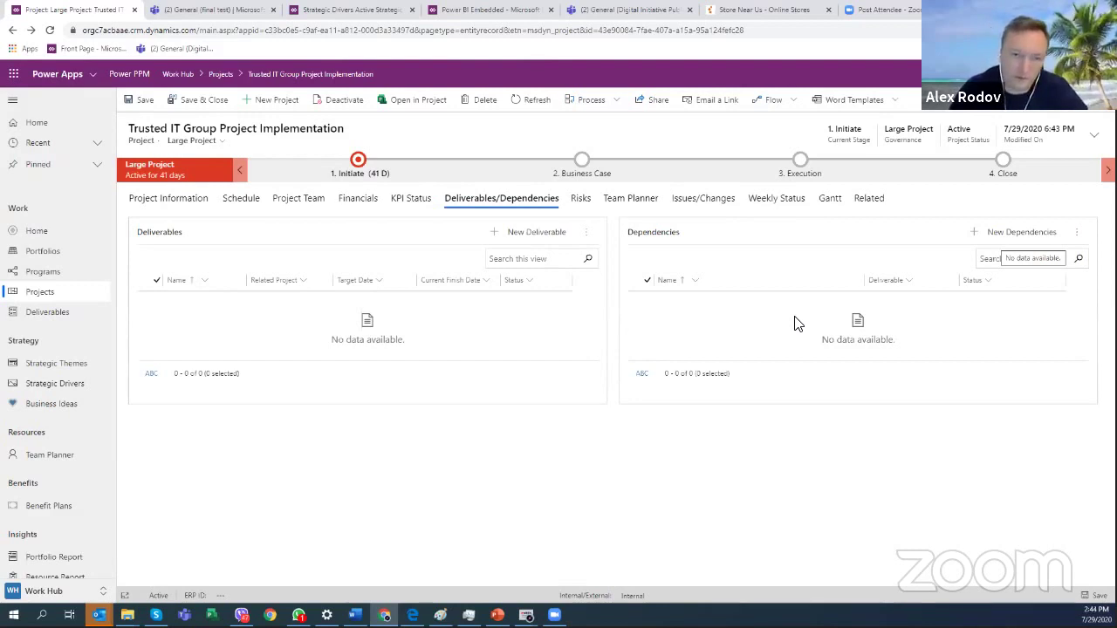
left_click(581, 201)
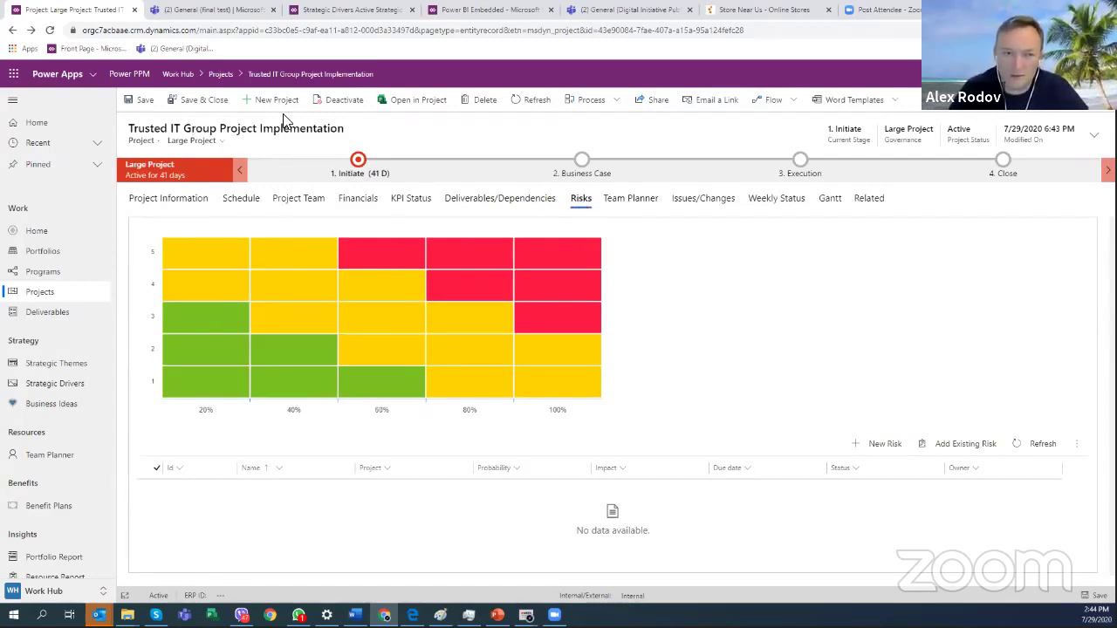
scroll(689, 349, "down", 1)
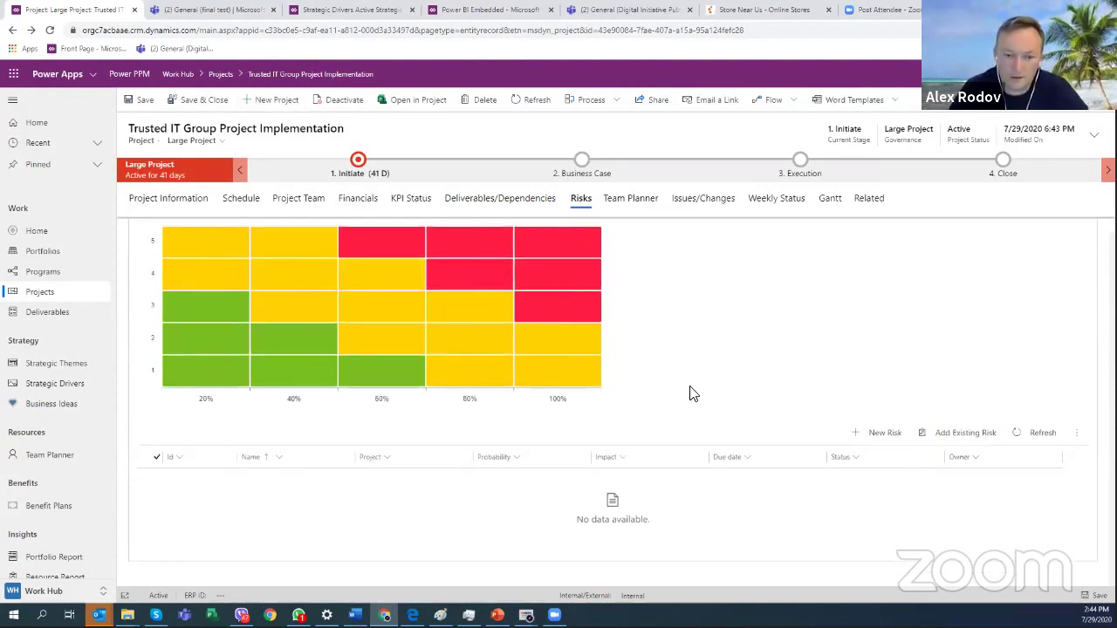
Start a new project risk and name it "GEO Risk of being outside of NJ".
left_click(883, 433)
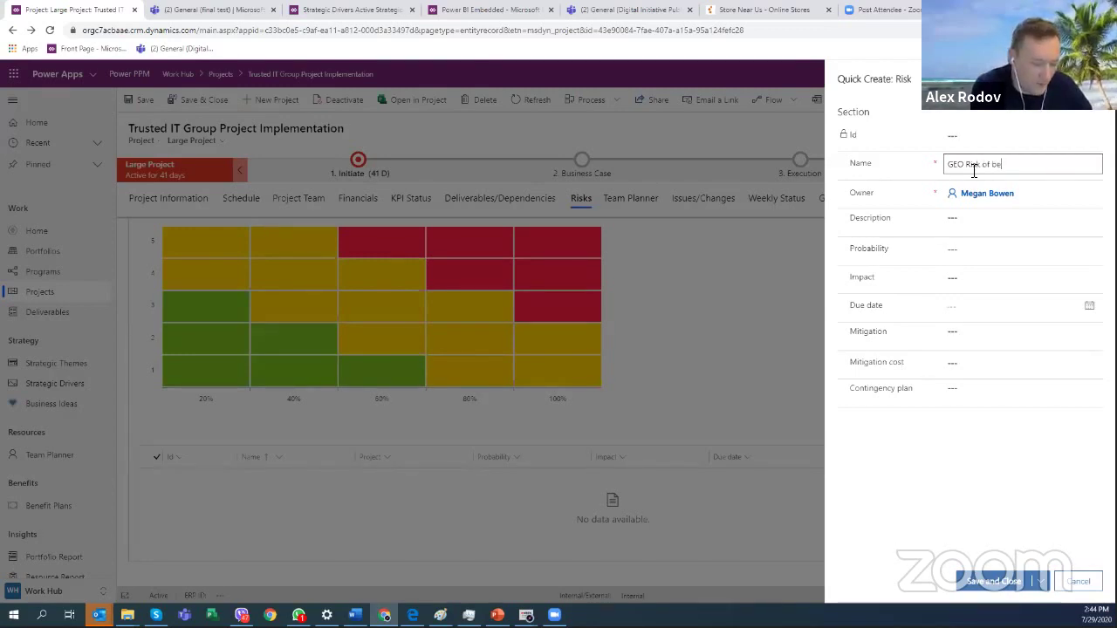
type("ing ou")
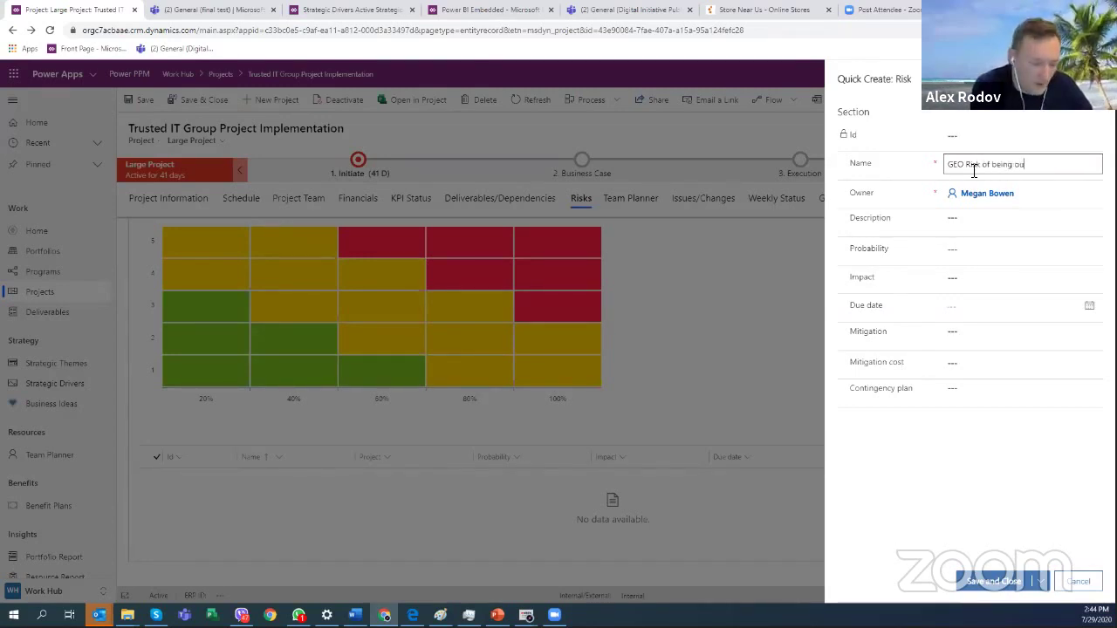
key("BackSpace")
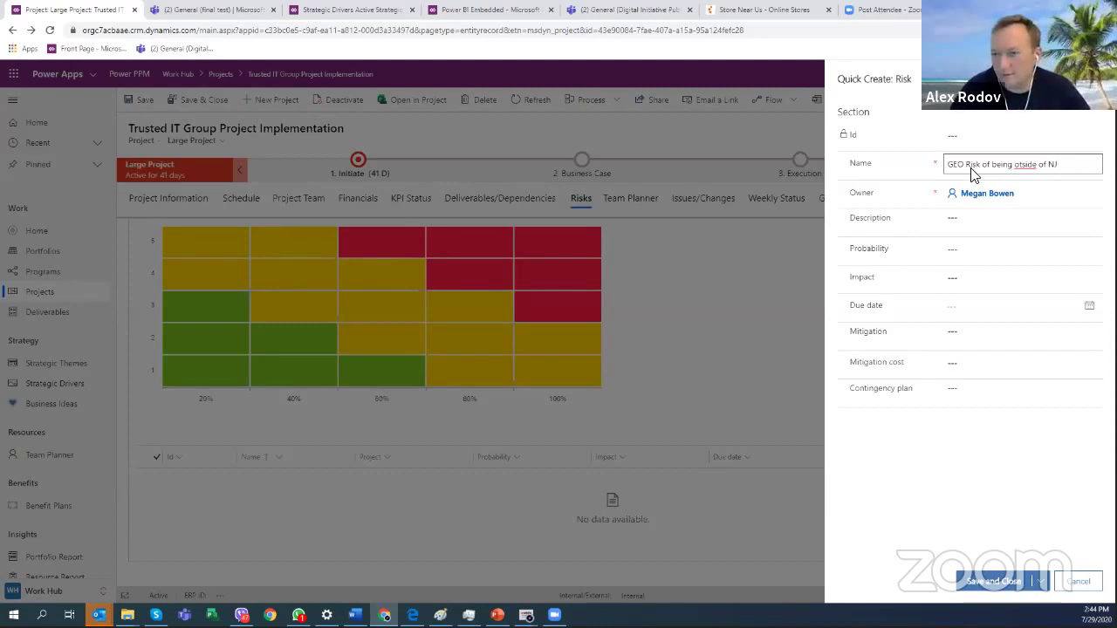
left_click(1018, 164)
type("u")
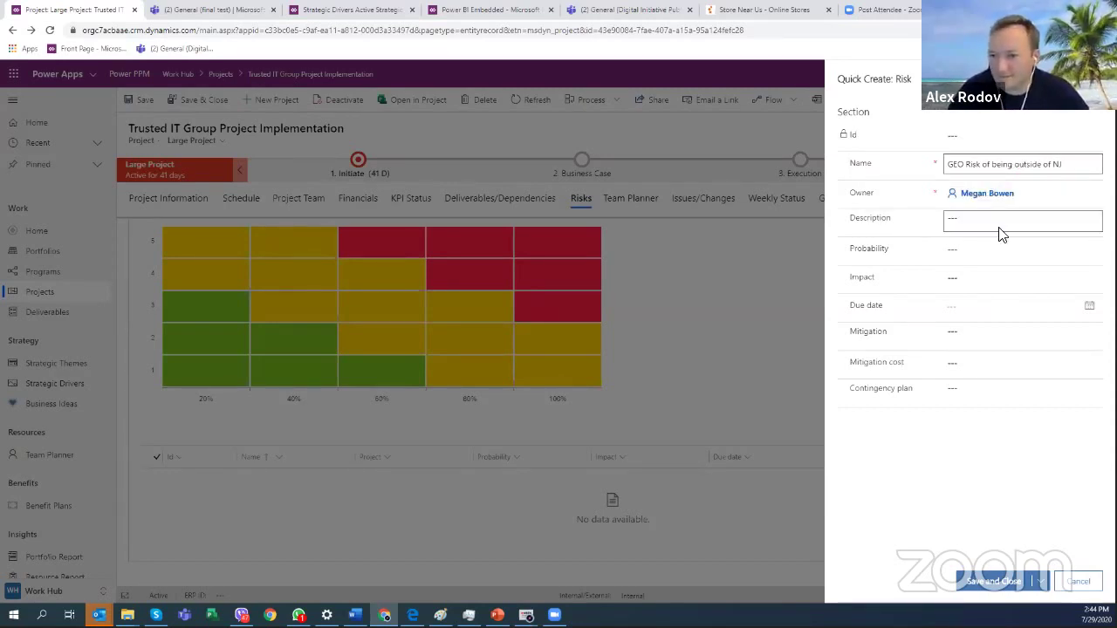
Save the new GEO risk, and open its record to review the general details and related options before returning to the project.
left_click(995, 582)
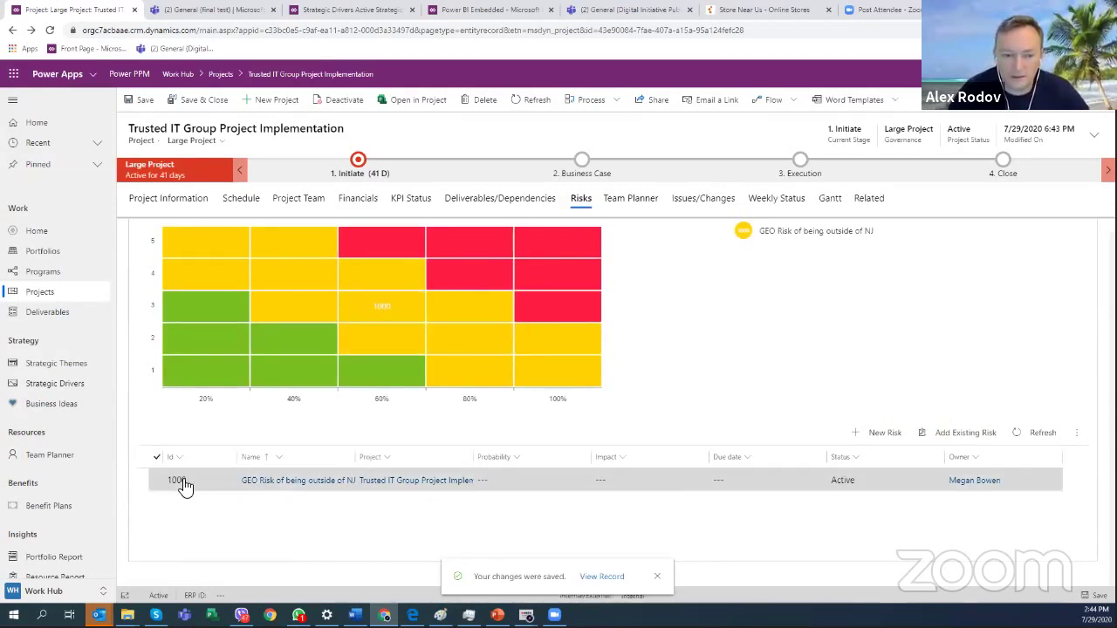
left_click(294, 486)
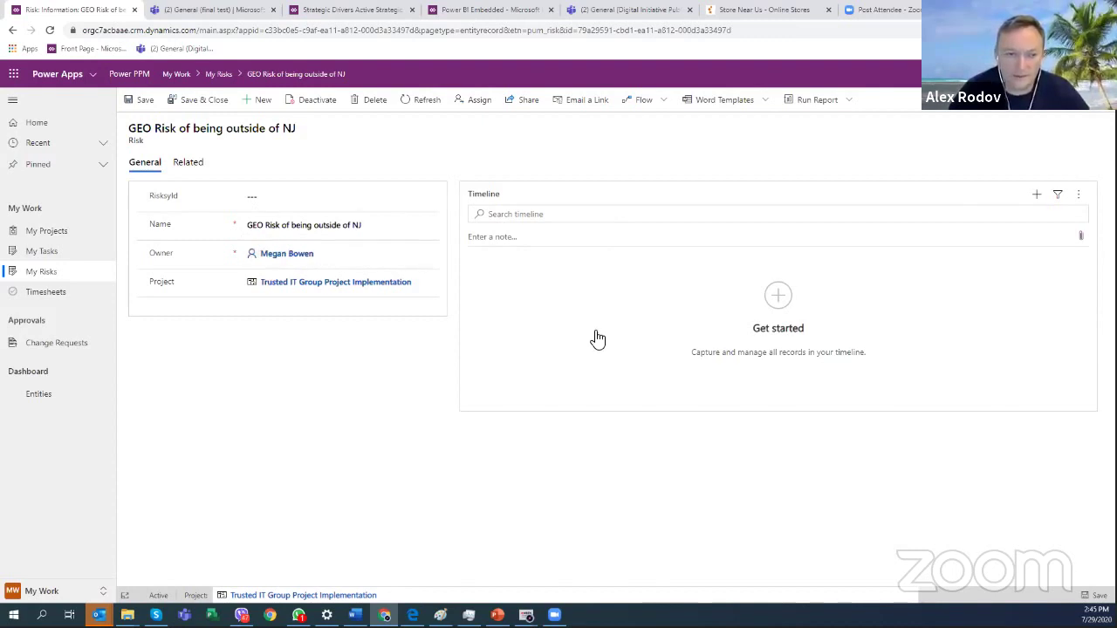
left_click(192, 168)
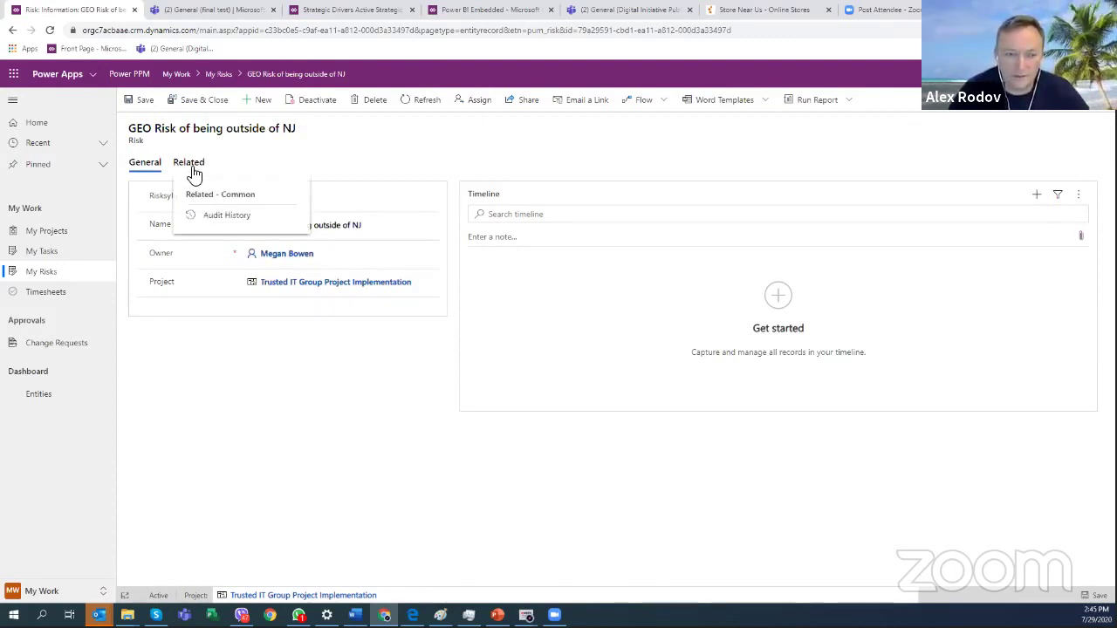
left_click(268, 134)
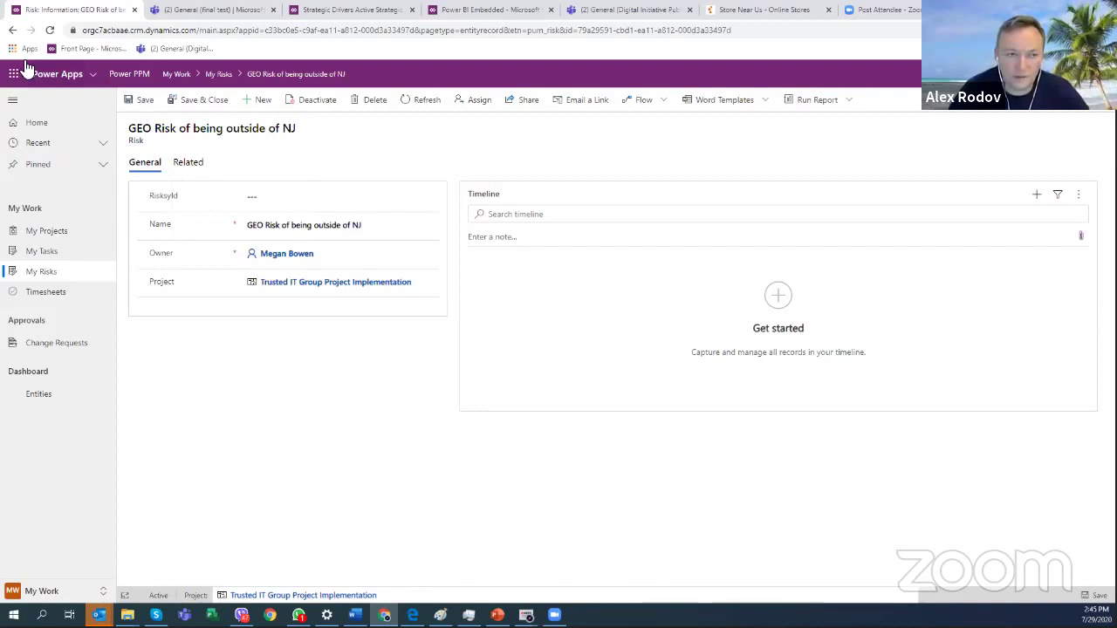
left_click(11, 30)
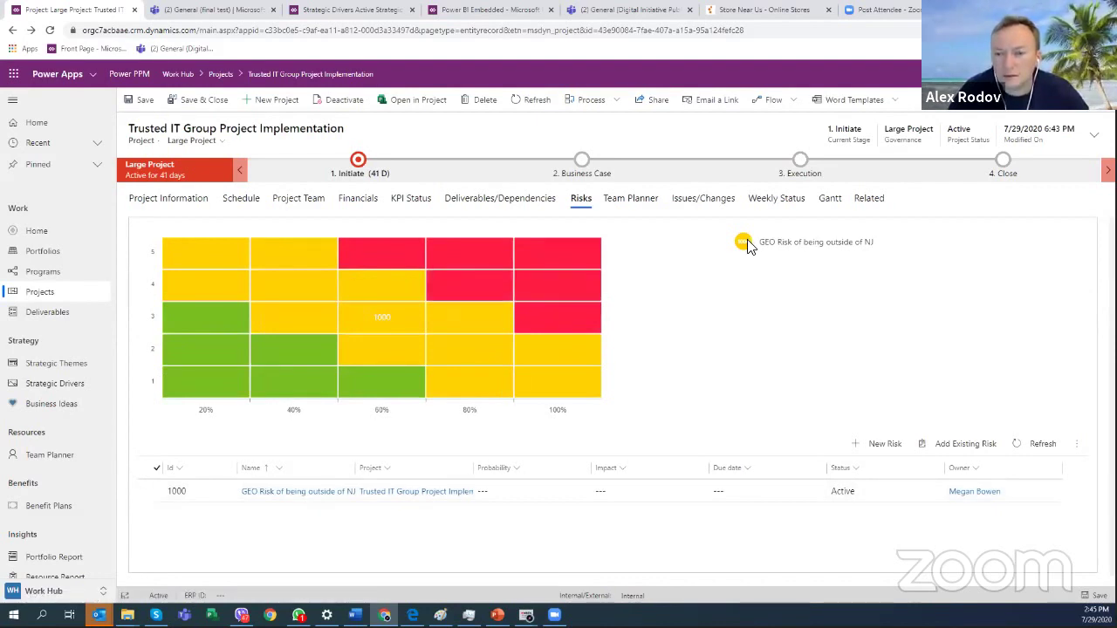
Reopen the GEO risk's record from the project's risk list, check its fields and return to the project.
scroll(967, 335, "down", 1)
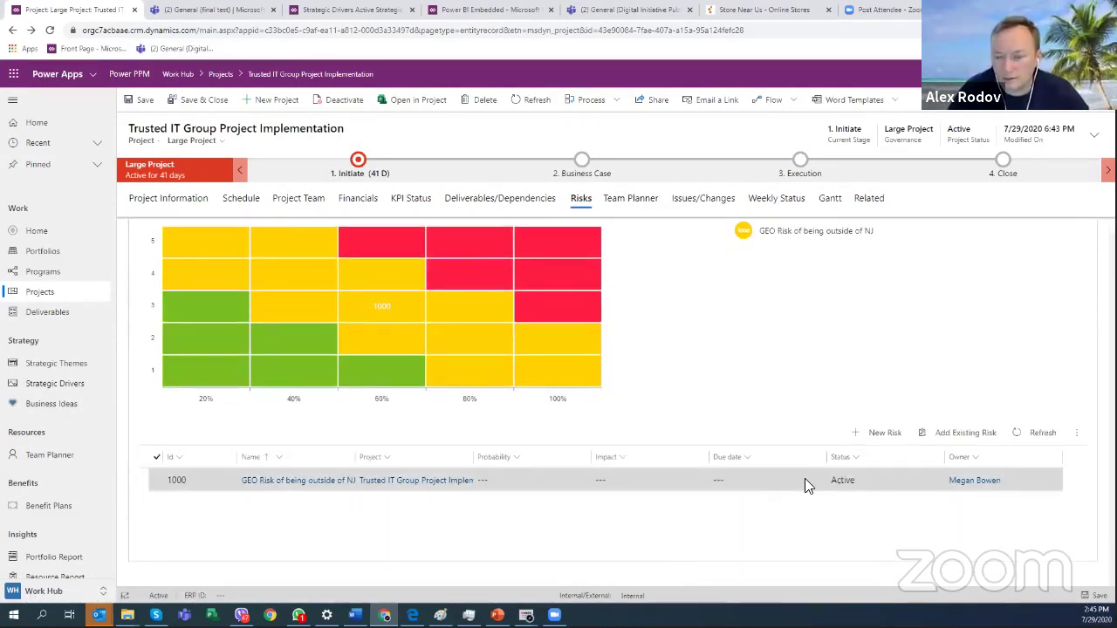
left_click(878, 479)
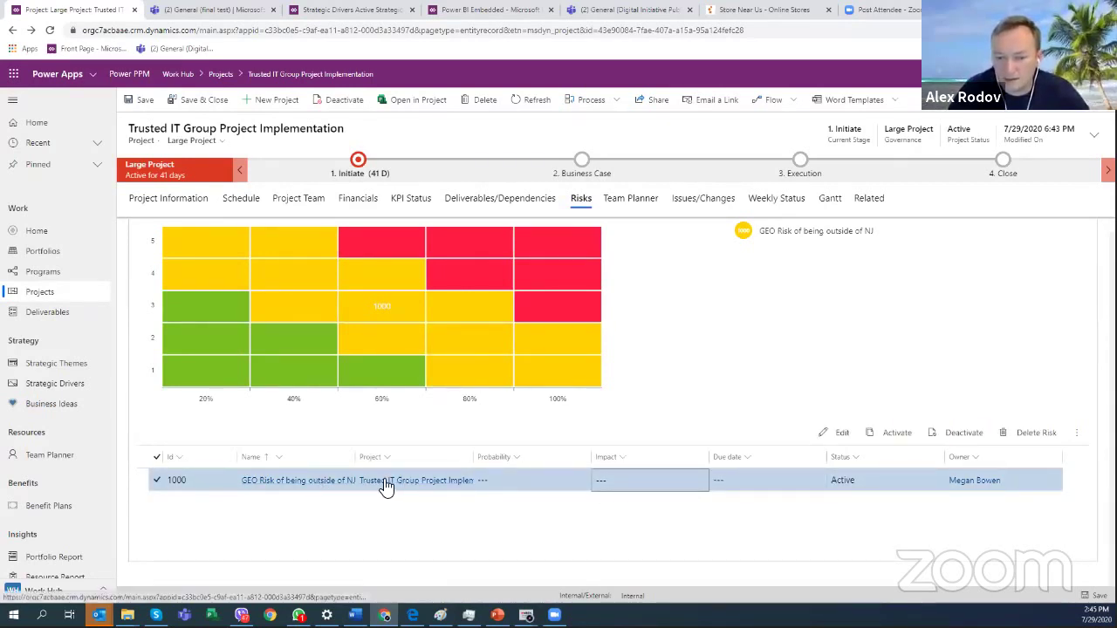
left_click(290, 483)
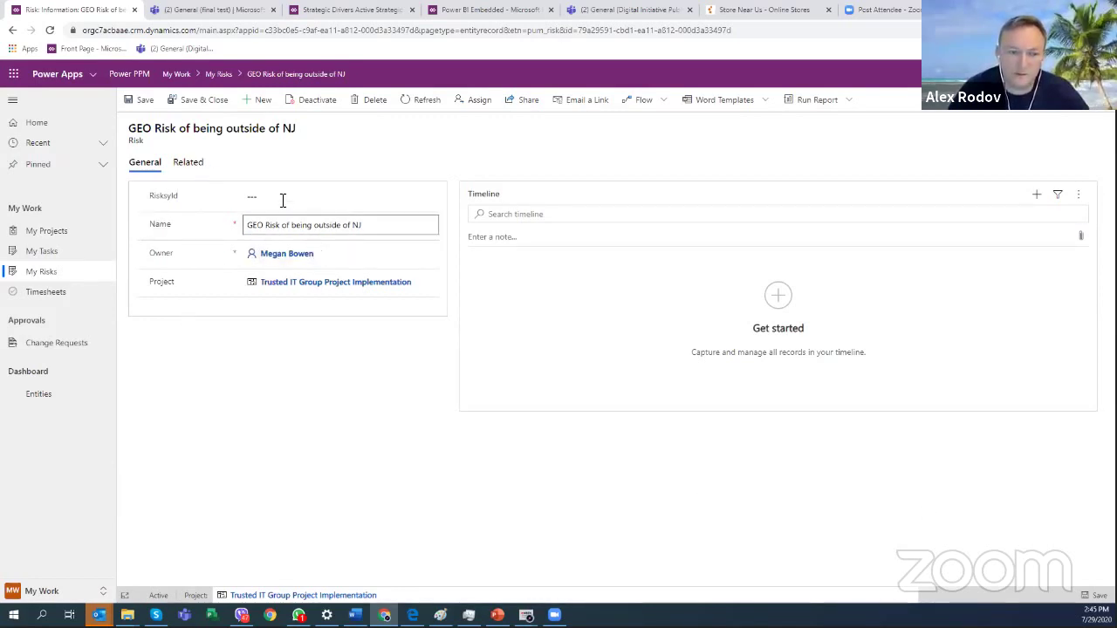
left_click(13, 31)
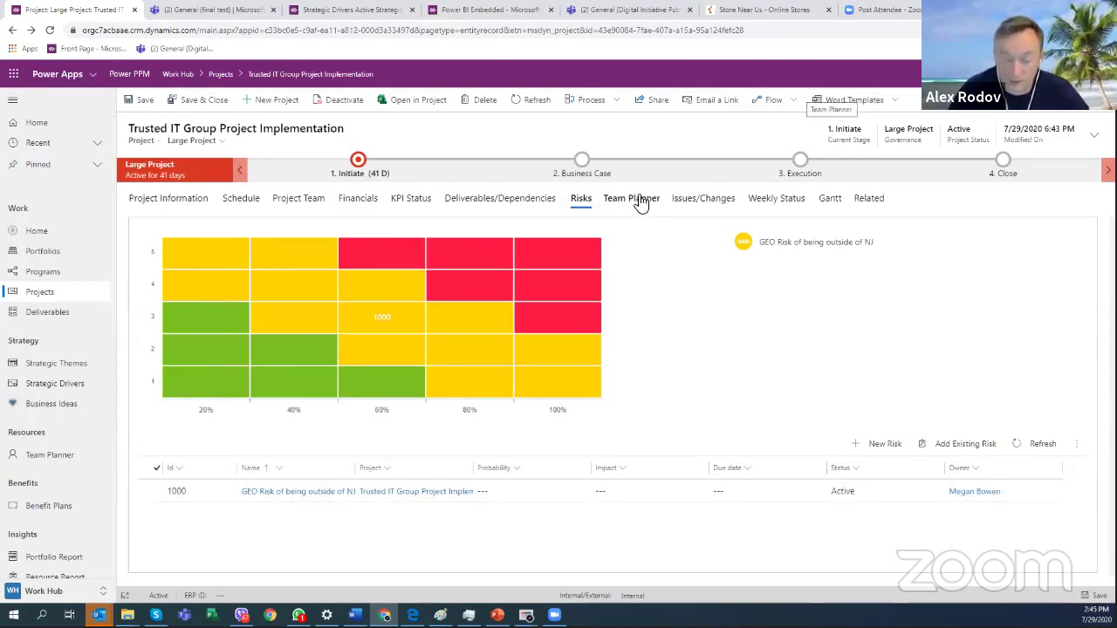
Start a new change request in the project's Issues/Changes section and name it "Change related to Remote Work".
left_click(696, 200)
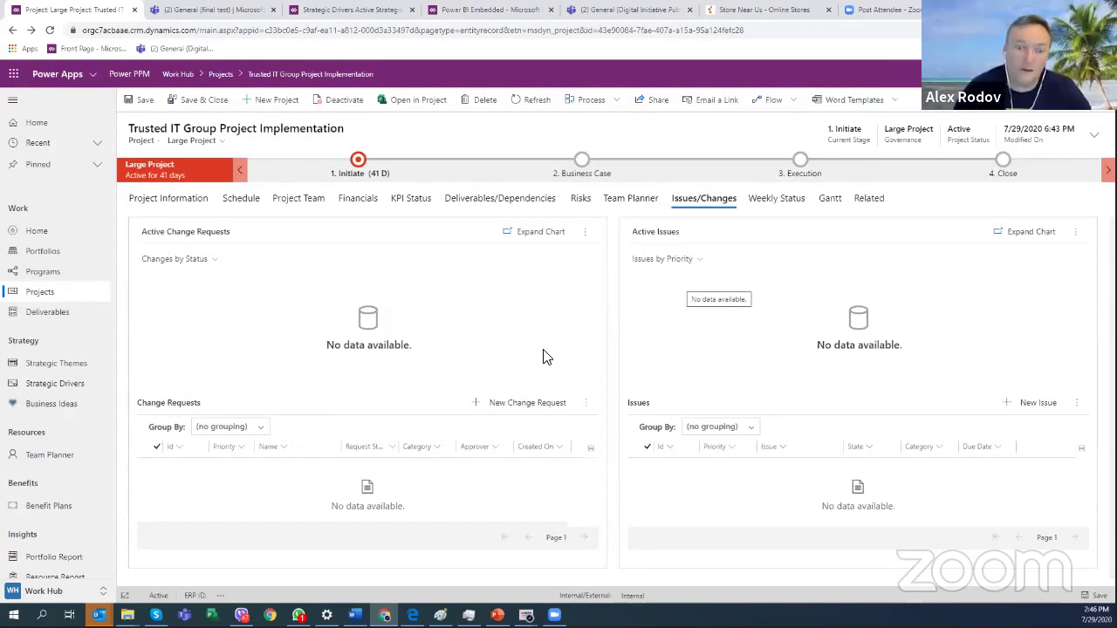
left_click(511, 411)
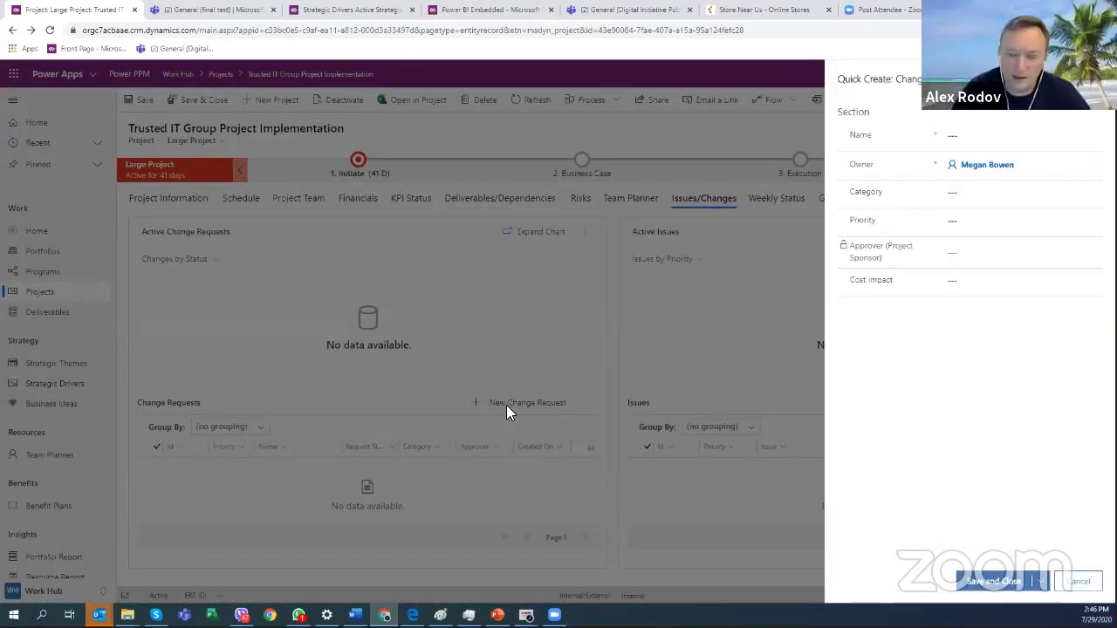
left_click(960, 138)
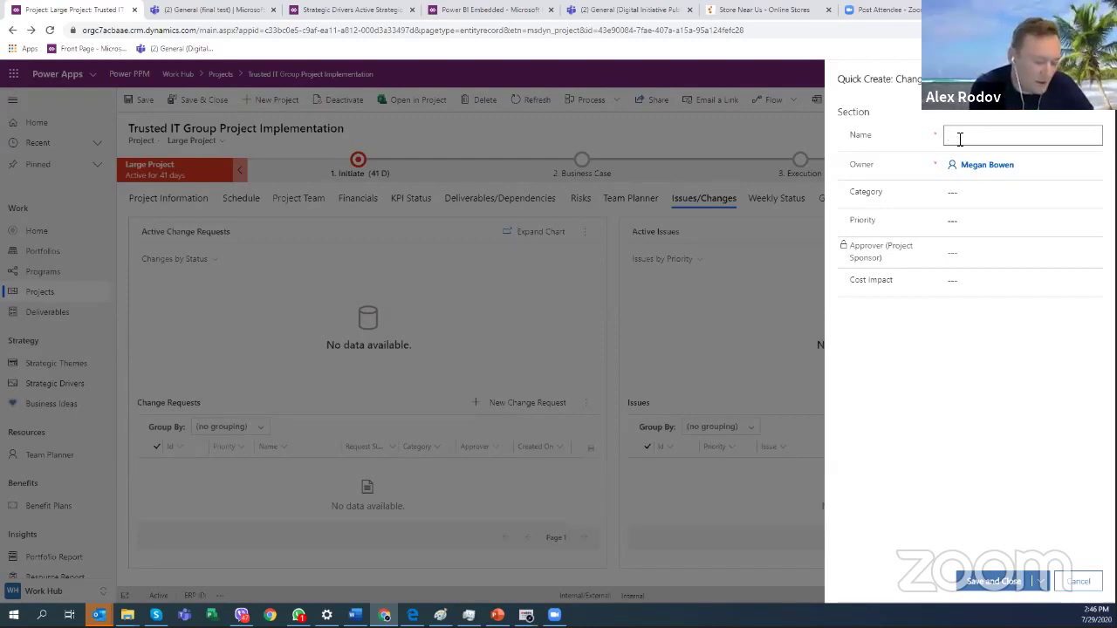
type("Change")
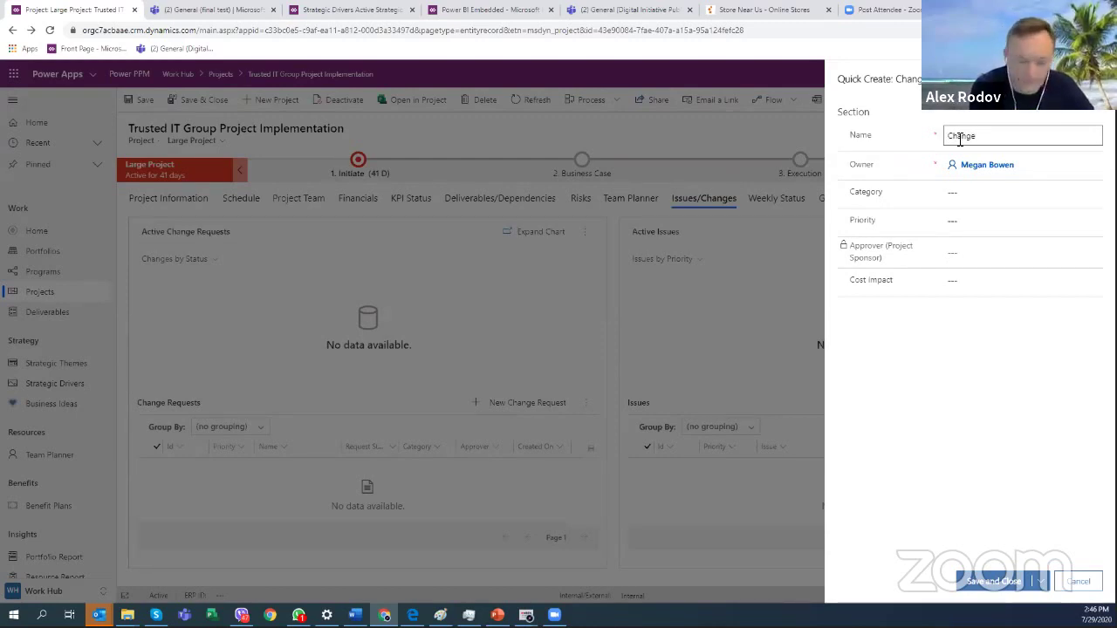
type(" retalted t")
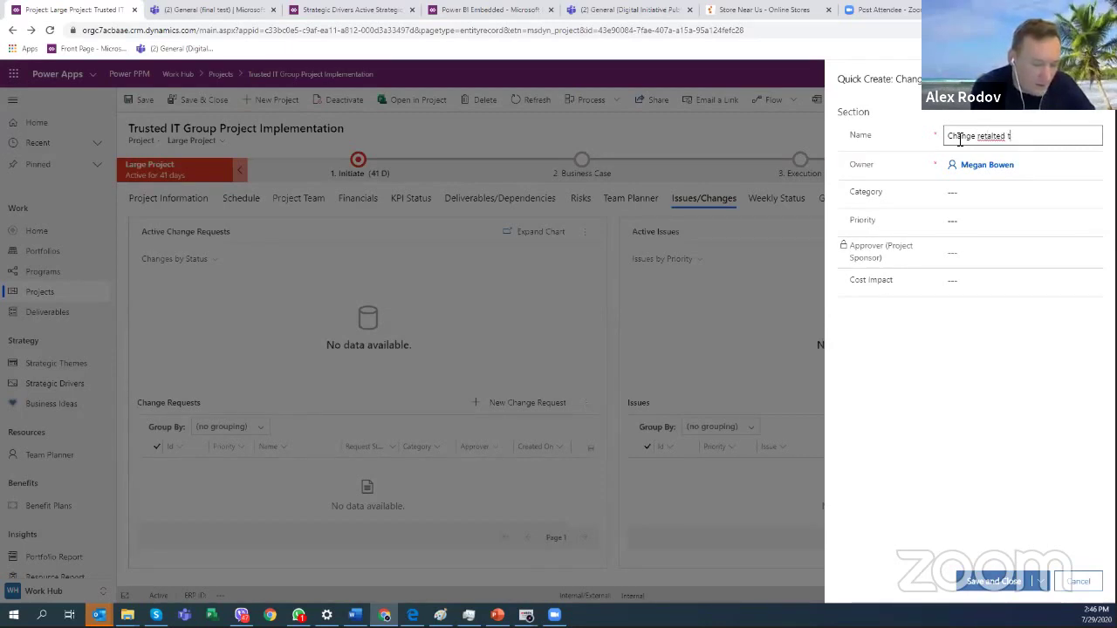
type("o ")
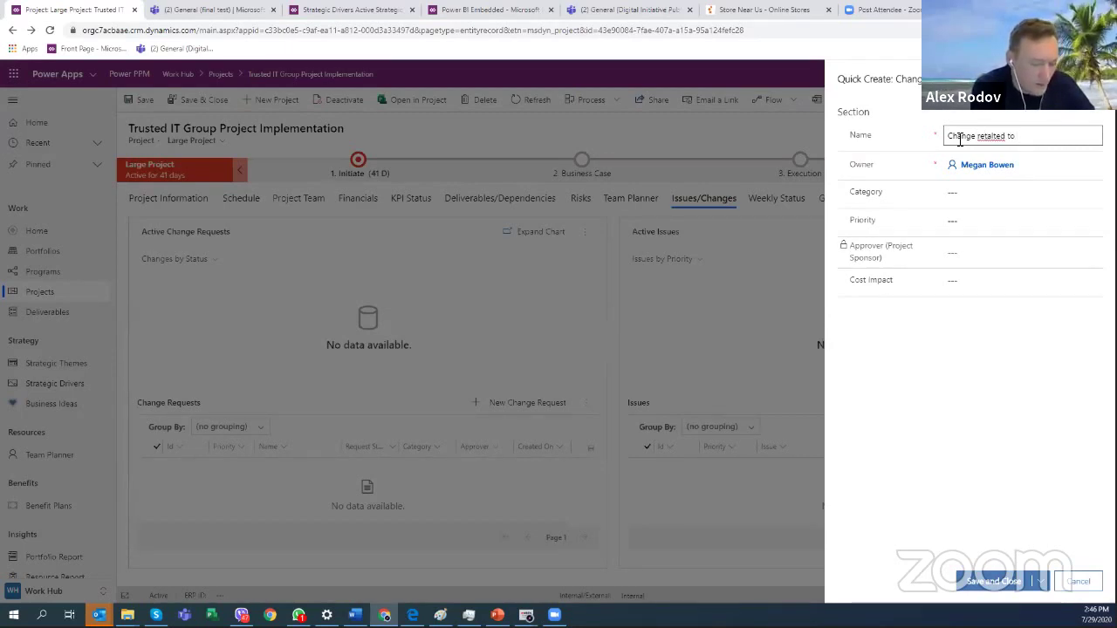
type("Remote Work")
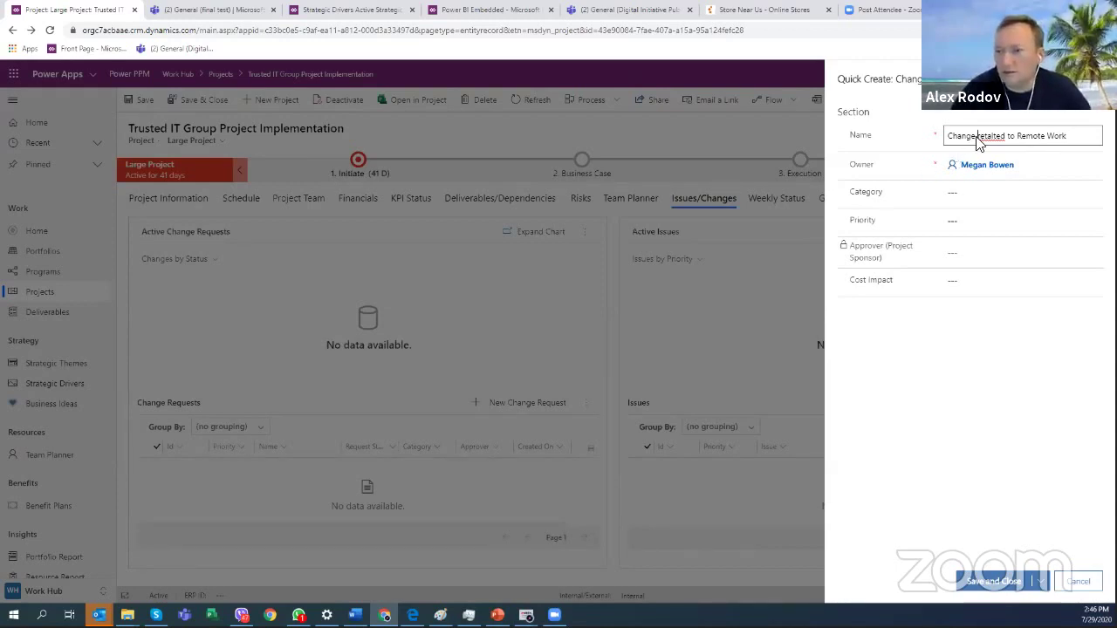
right_click(988, 137)
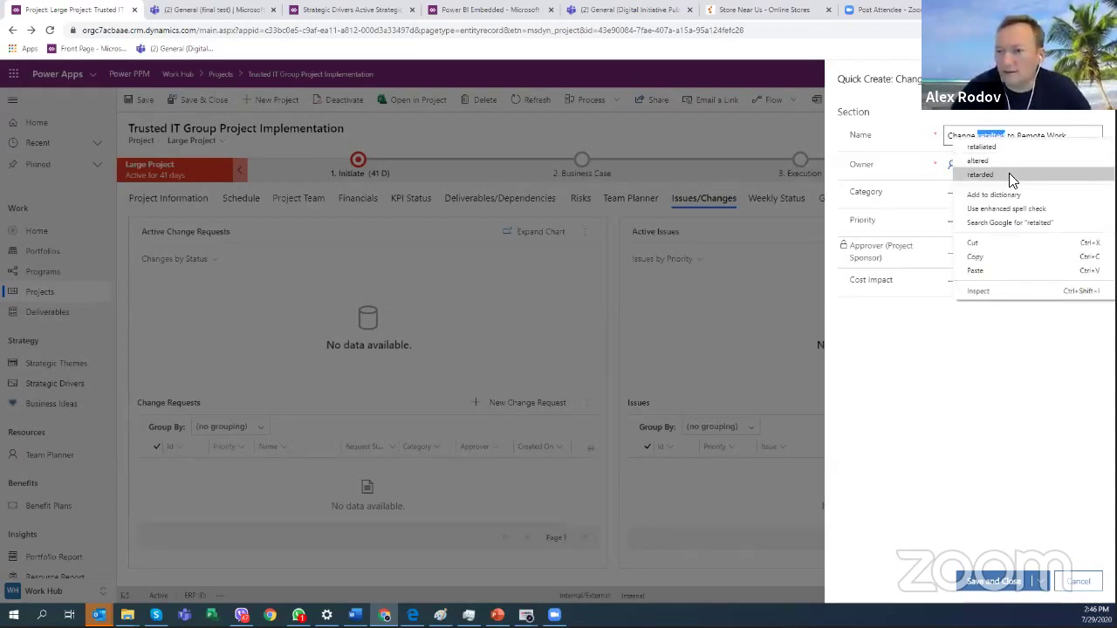
left_click(986, 138)
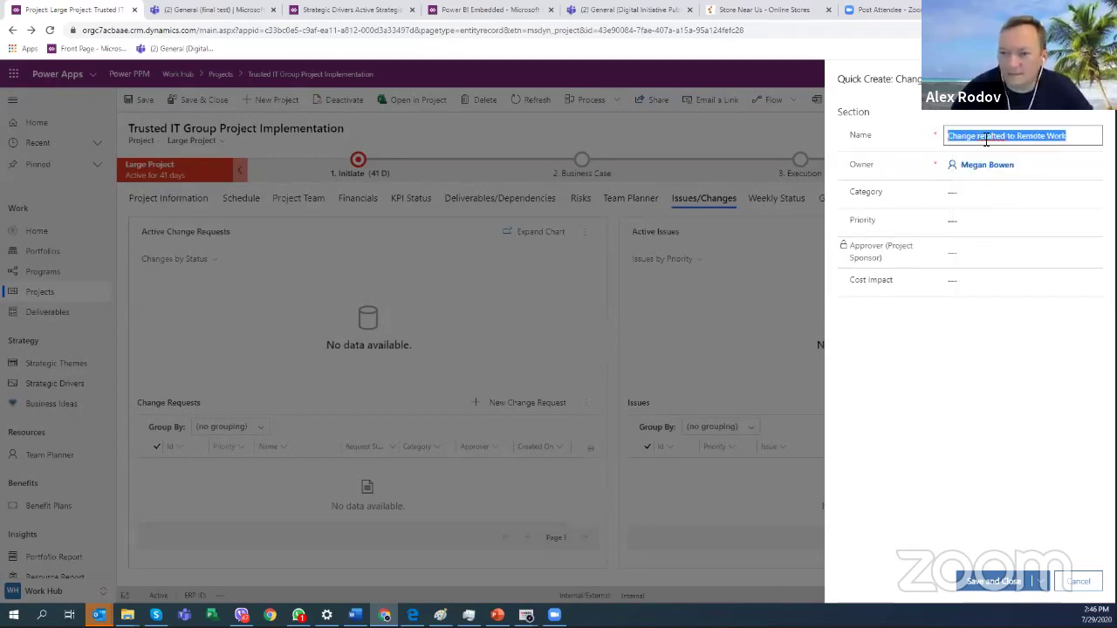
triple_click(986, 138)
double_click(986, 137)
type("related")
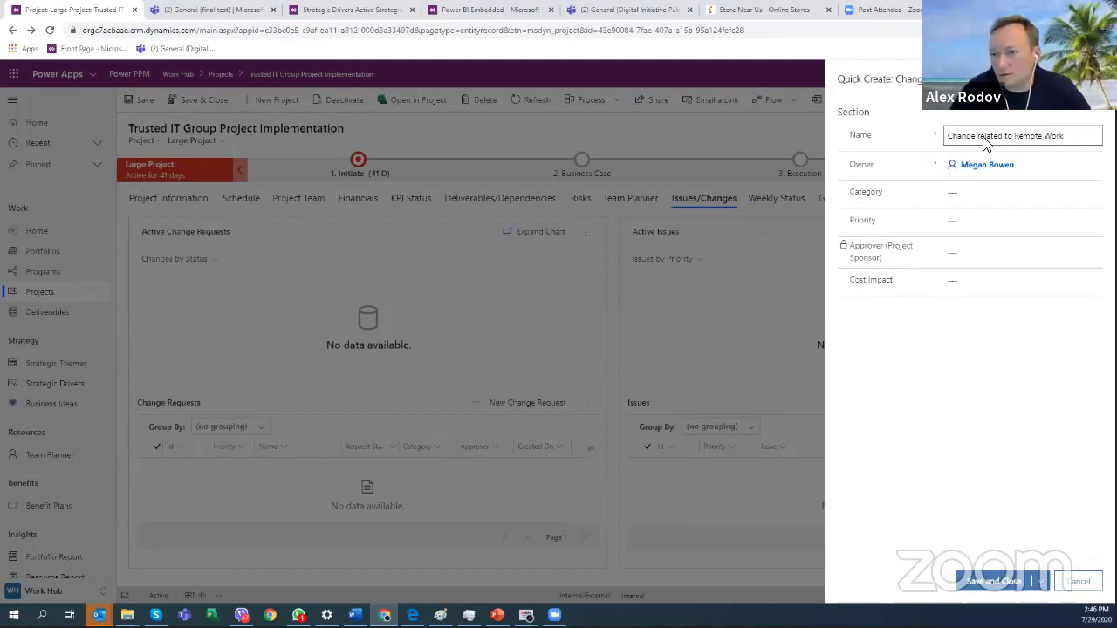
Set the change request's category to Resources, priority to High and cost impact to $1,000, and save it.
left_click(976, 193)
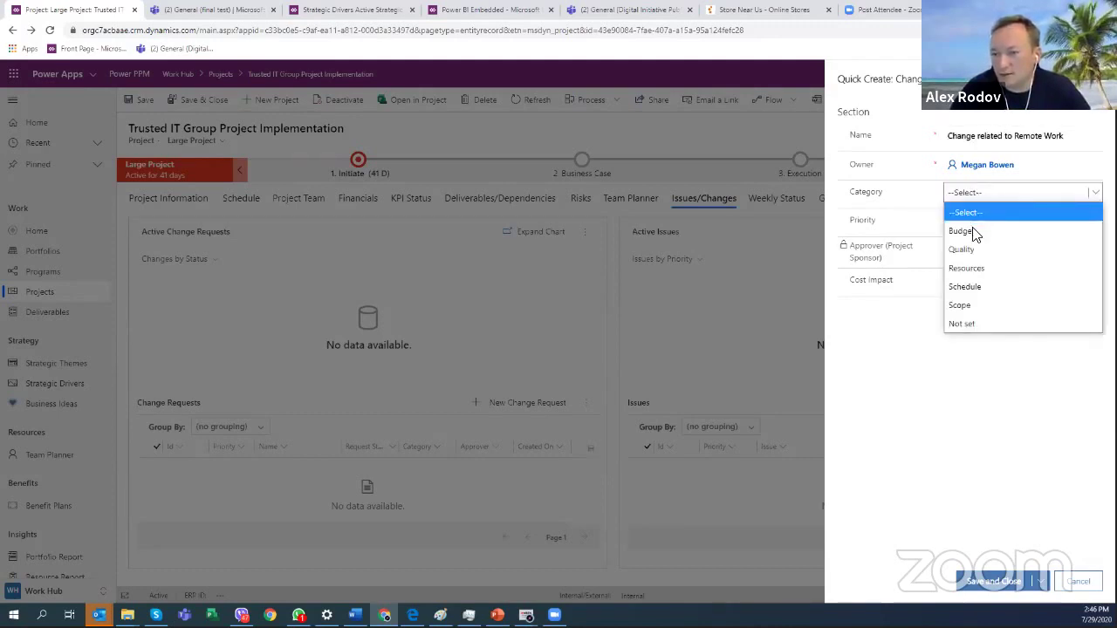
left_click(993, 271)
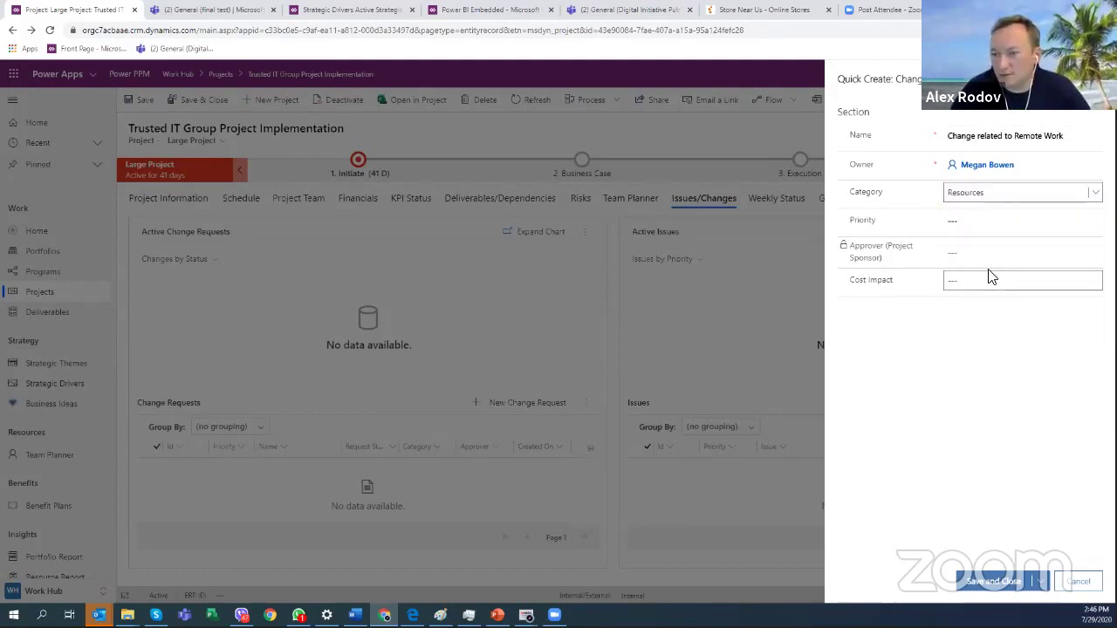
left_click(964, 224)
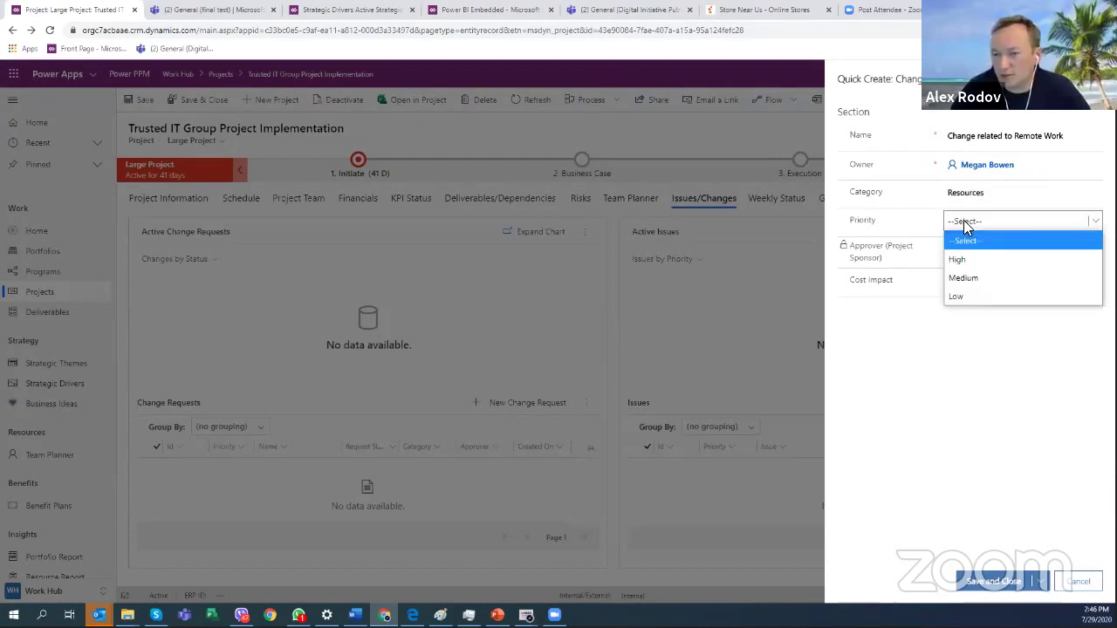
left_click(974, 259)
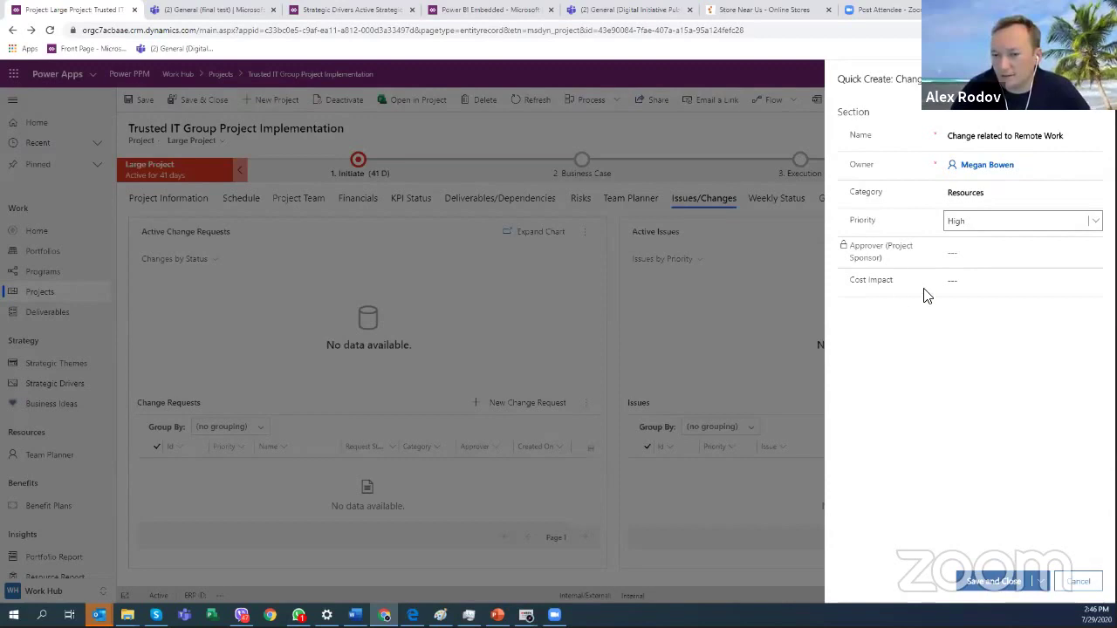
left_click(974, 288)
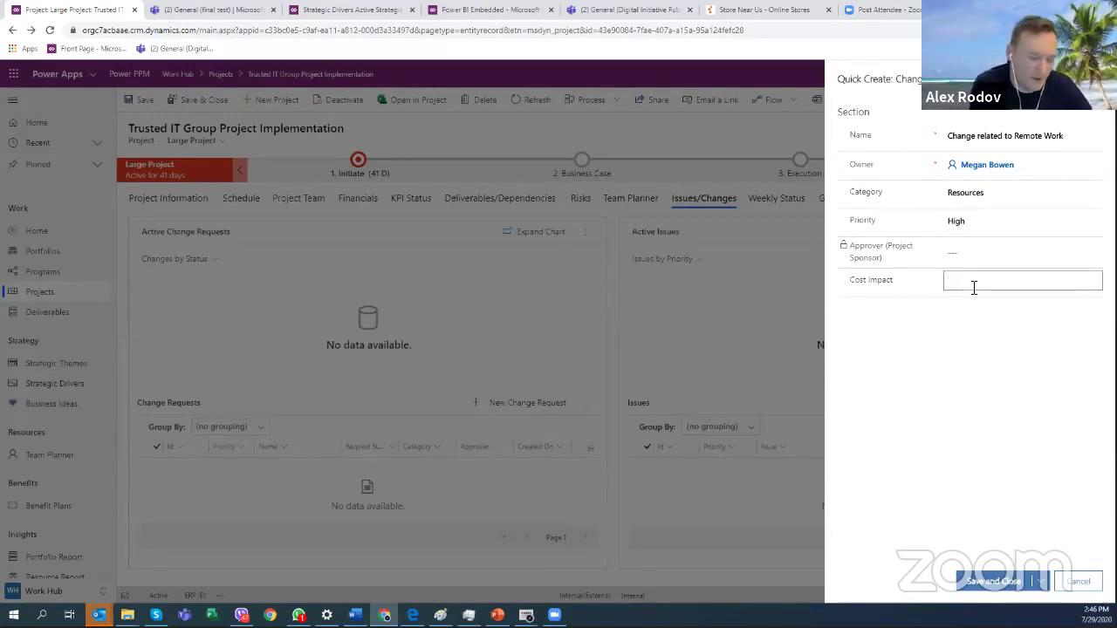
type("1,000,")
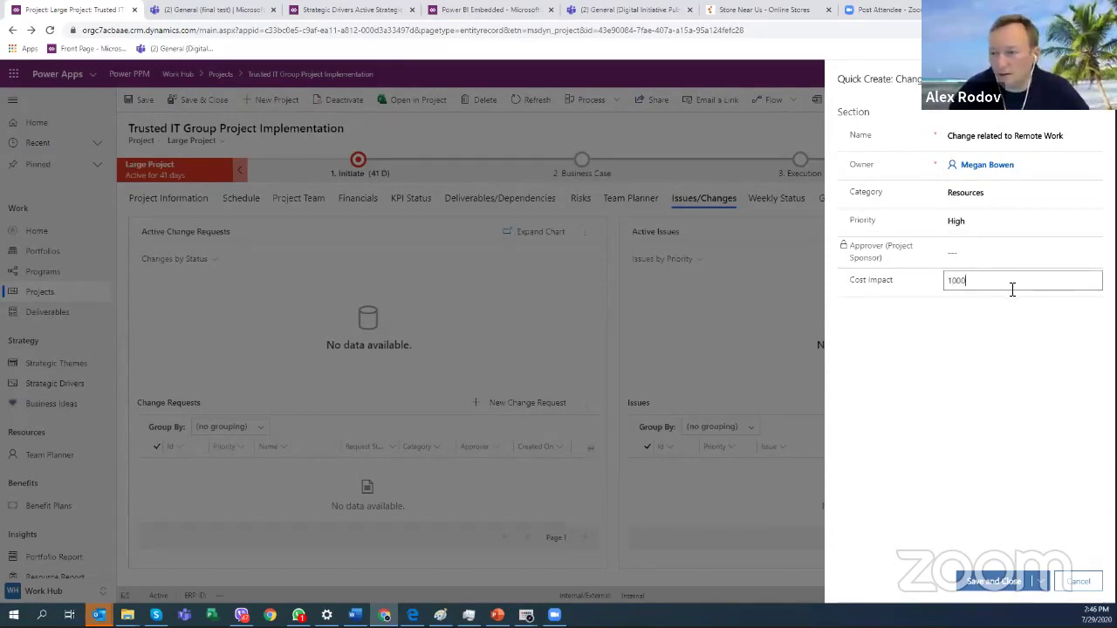
type("000")
left_click(1012, 337)
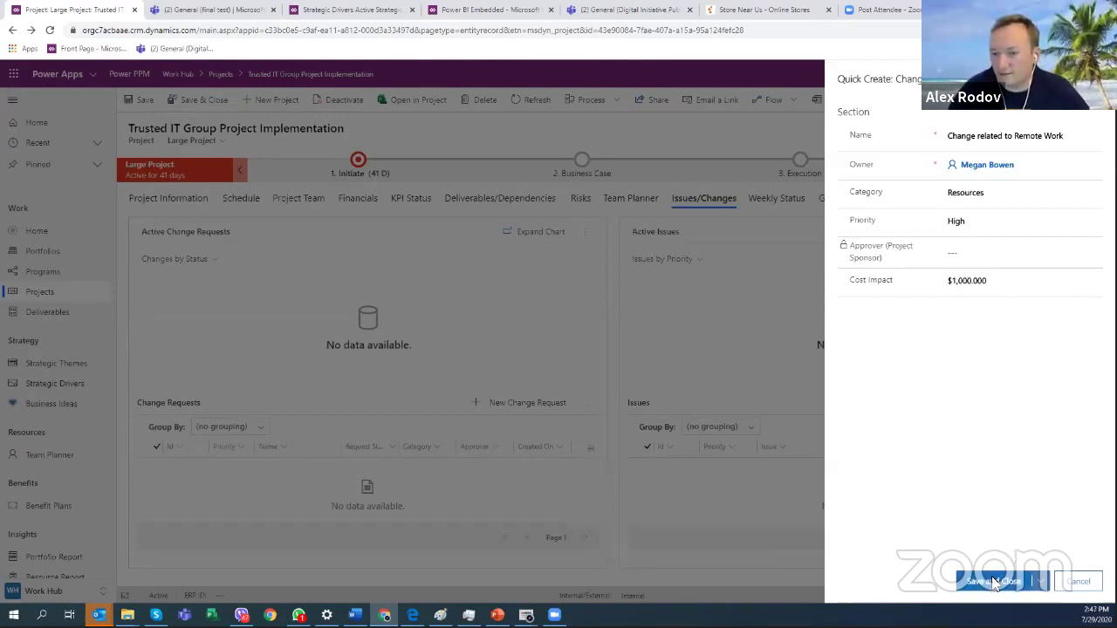
left_click(995, 583)
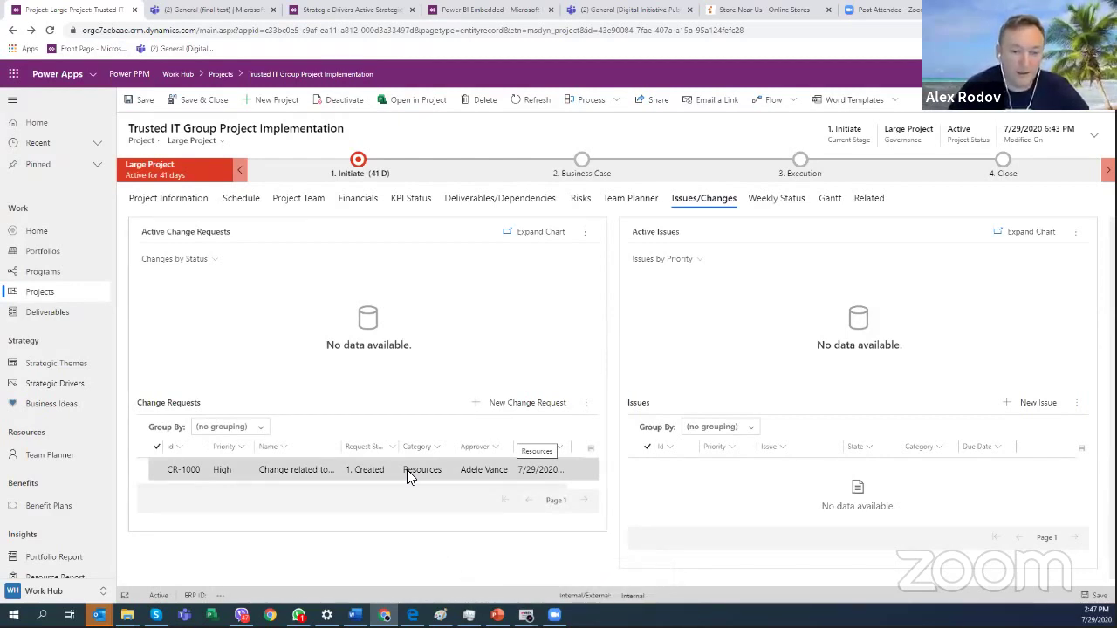
Open the remote work change request's record to review its details and return to the project.
left_click(189, 473)
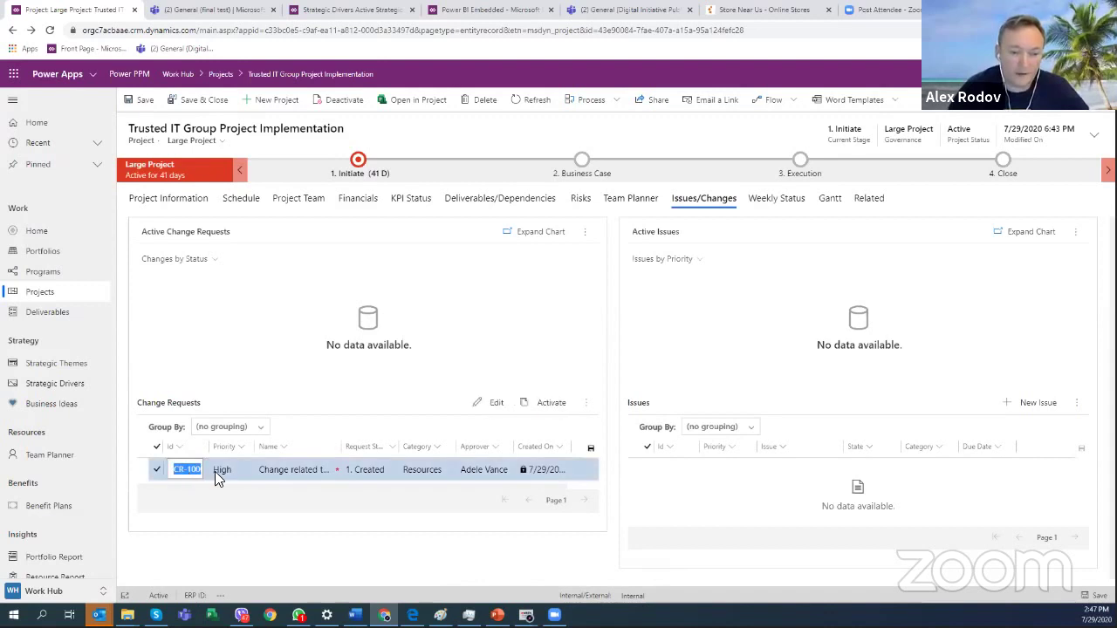
left_click(190, 471)
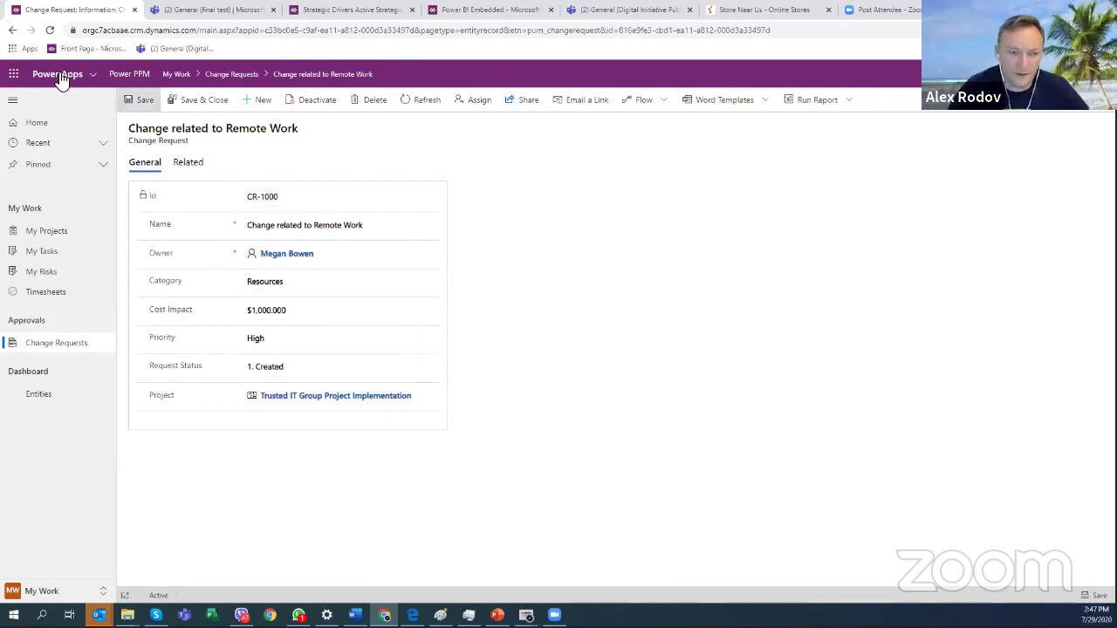
left_click(13, 31)
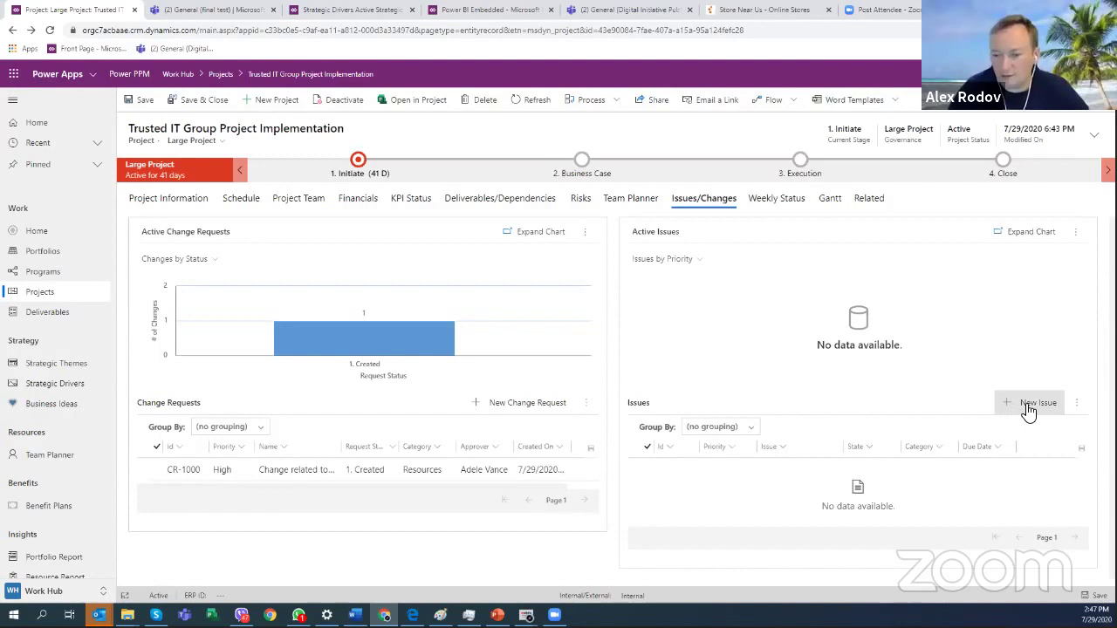
Start a new project issue with category Budget, priority High and state Active.
left_click(1024, 403)
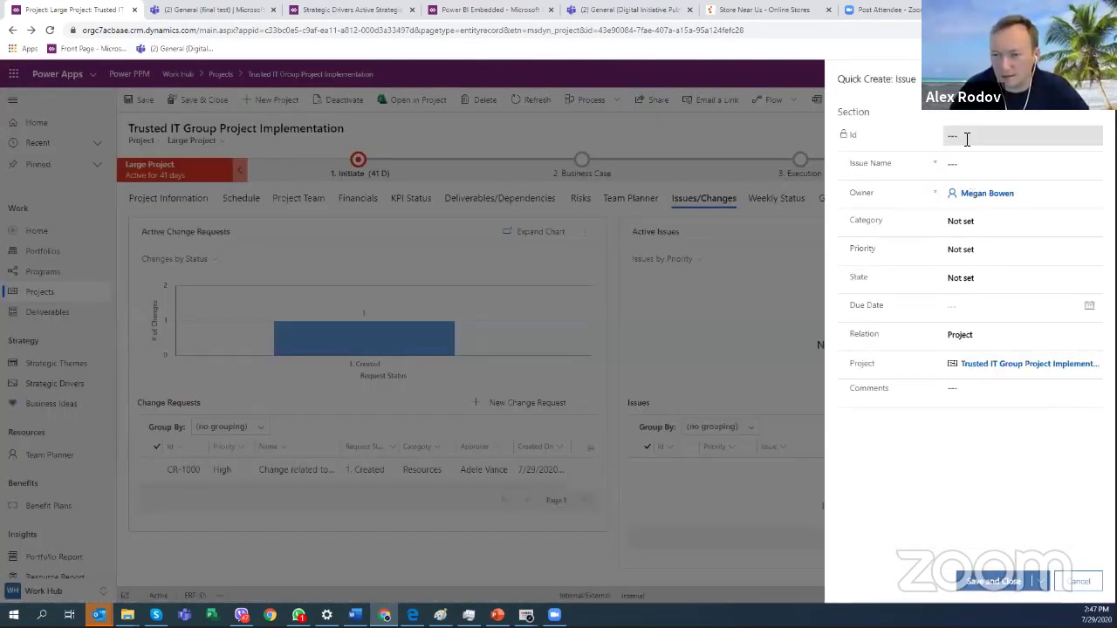
left_click(1003, 199)
left_click(990, 223)
left_click(990, 224)
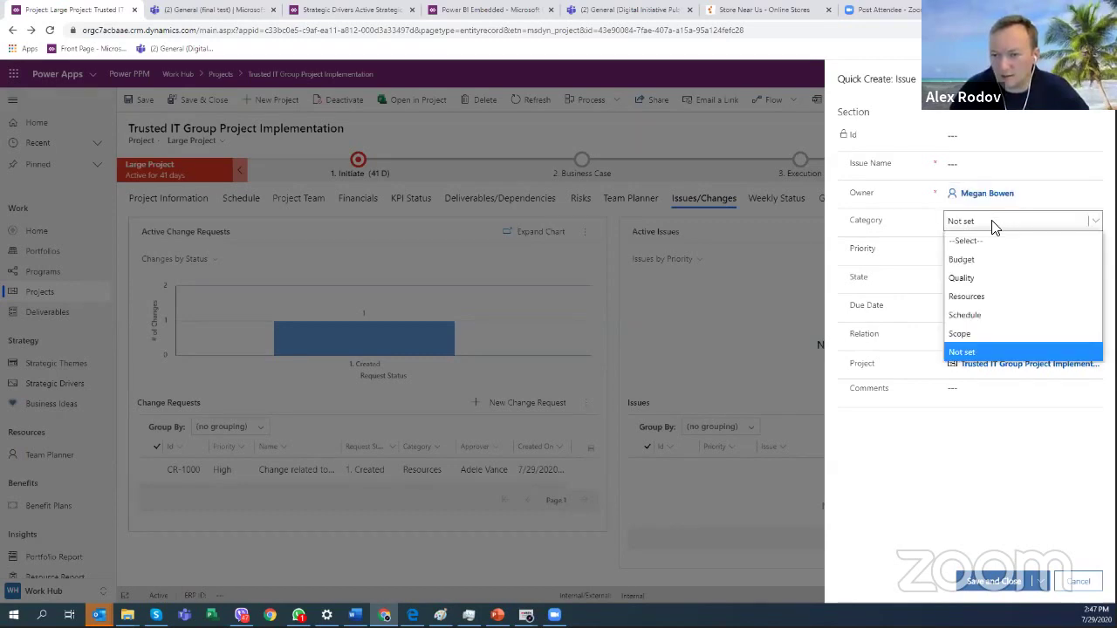
left_click(989, 257)
left_click(986, 255)
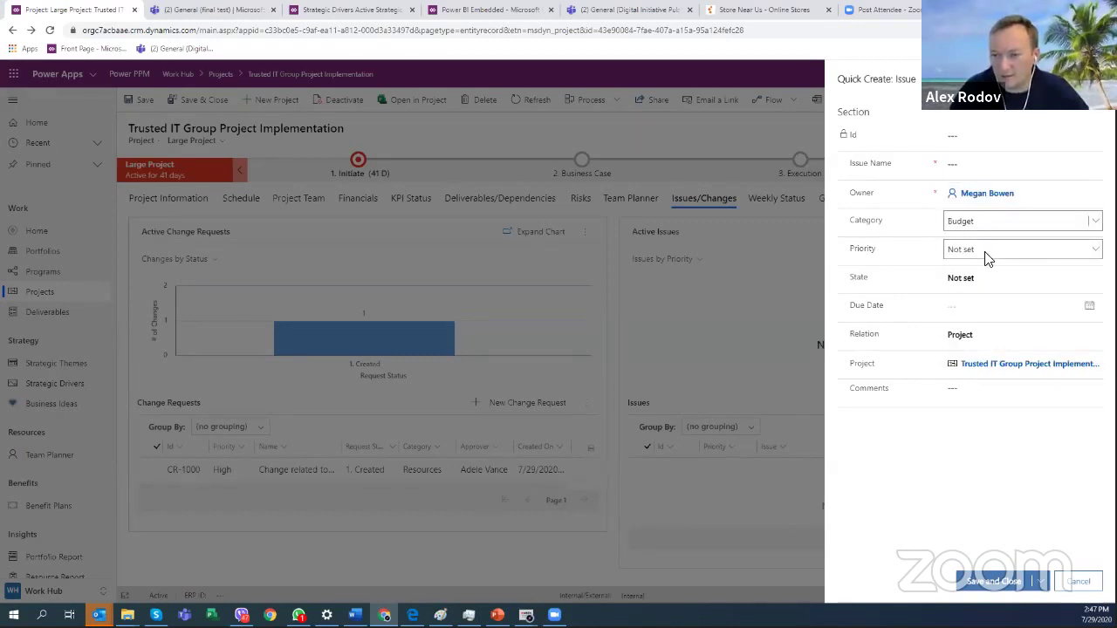
left_click(987, 256)
left_click(980, 283)
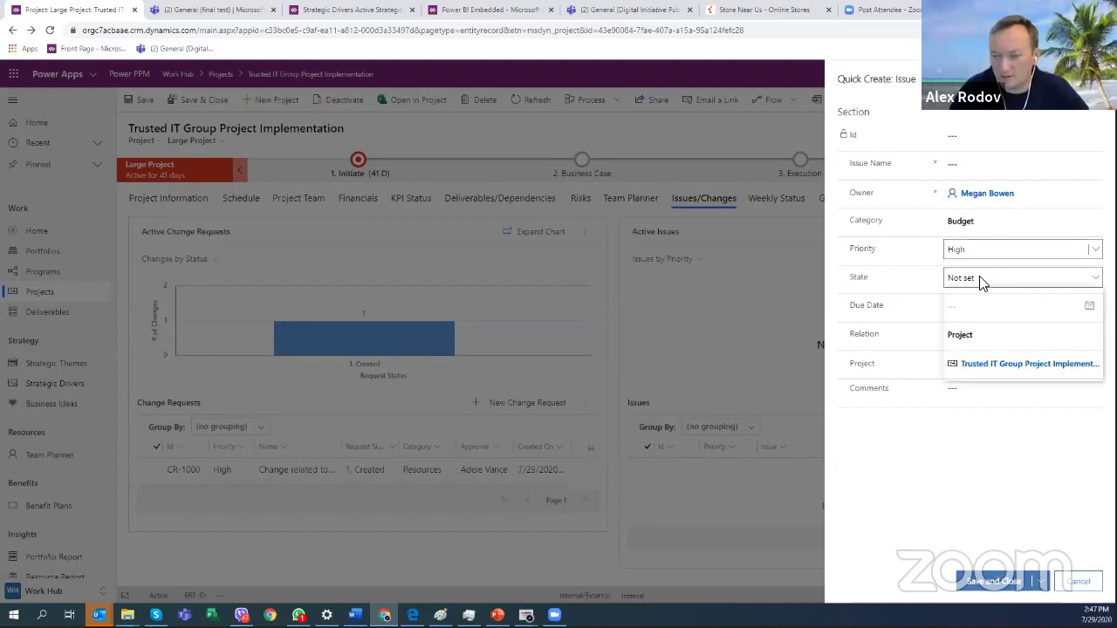
left_click(982, 281)
left_click(1000, 317)
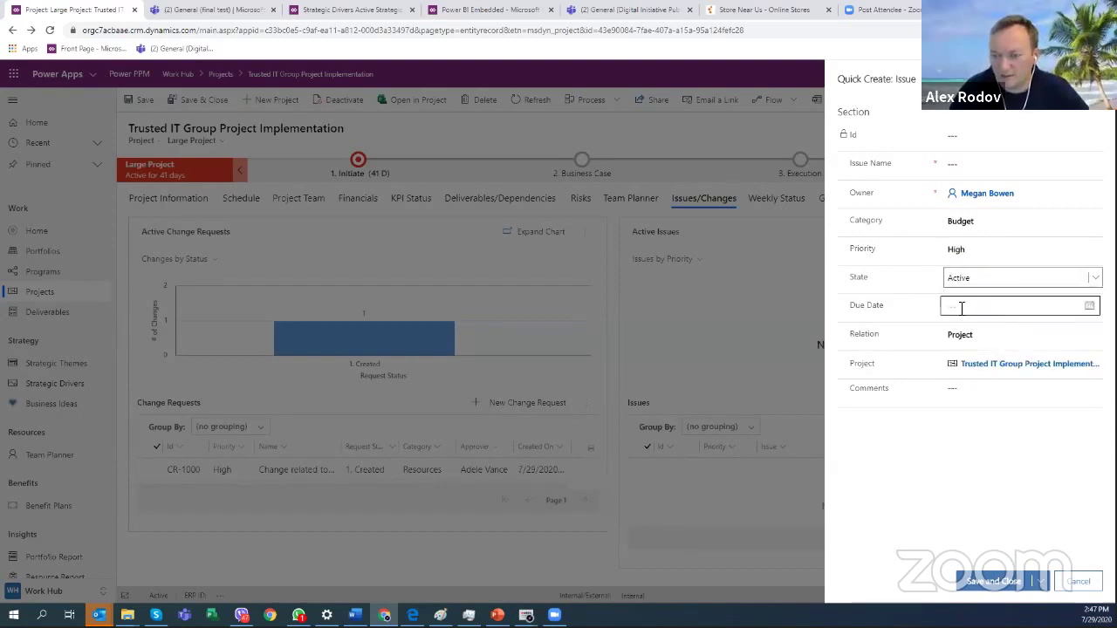
Keep the issue's relation as Project, name it "Work from Home Issue with OVER Productivity" and save it.
left_click(960, 307)
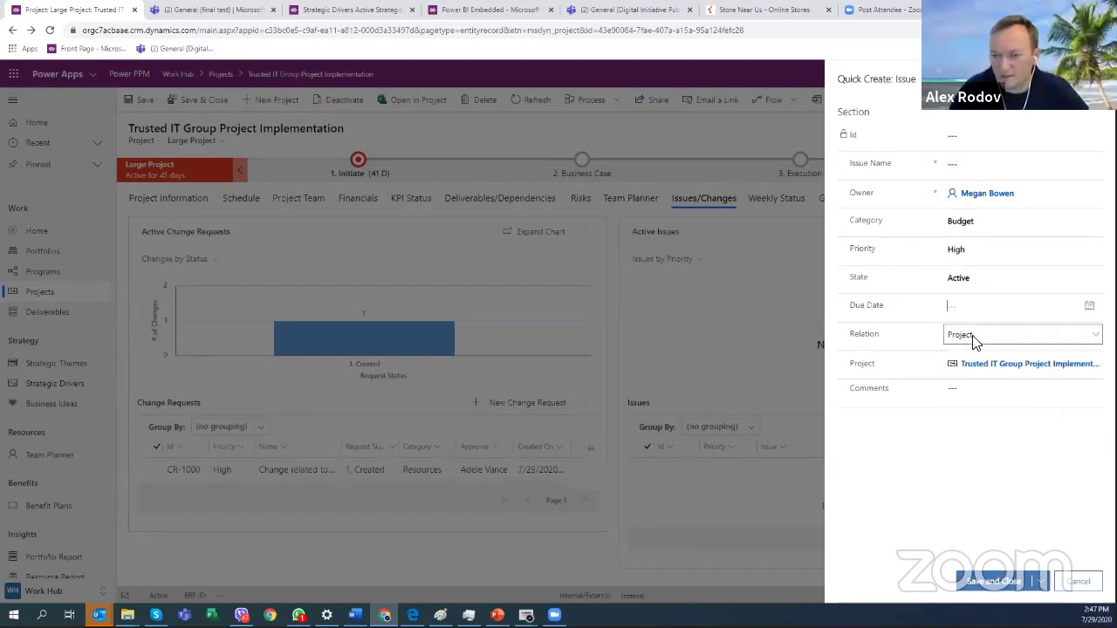
left_click(977, 341)
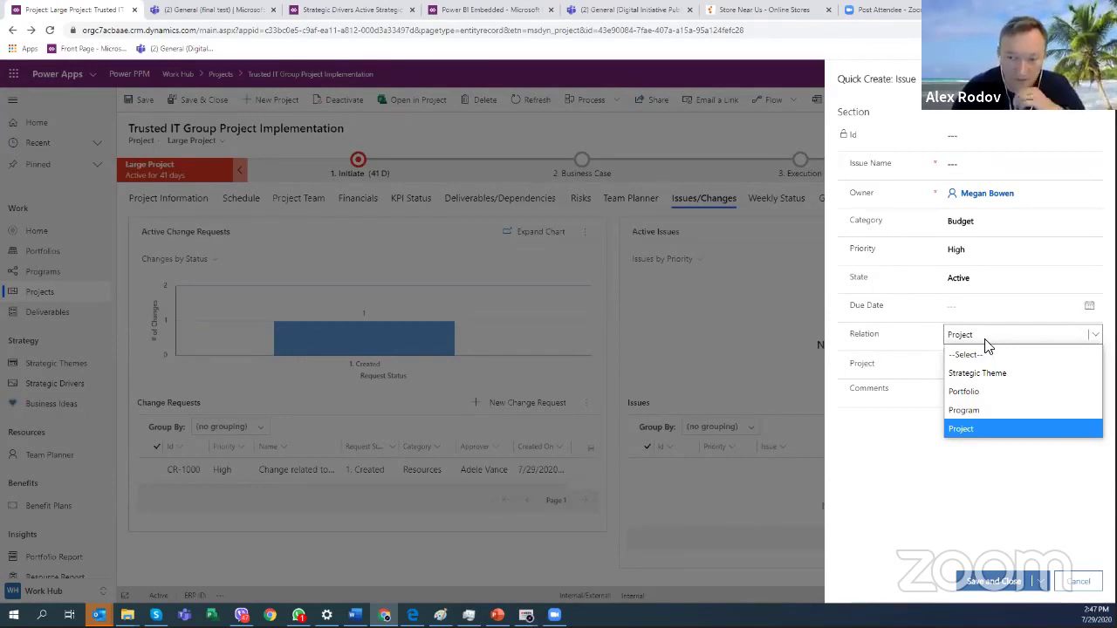
left_click(986, 340)
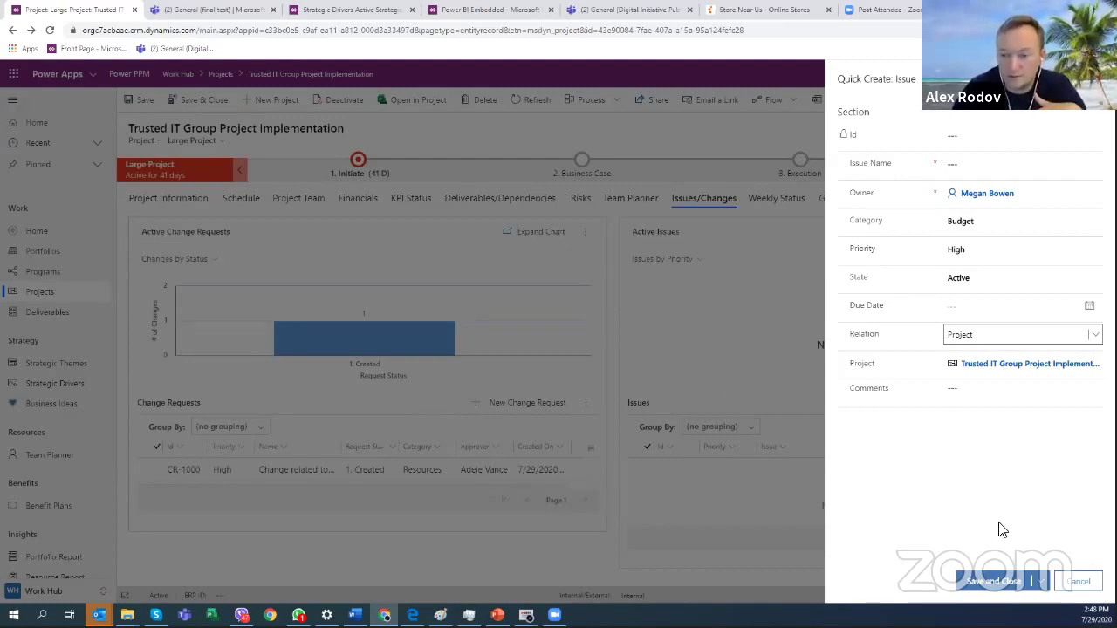
left_click(990, 583)
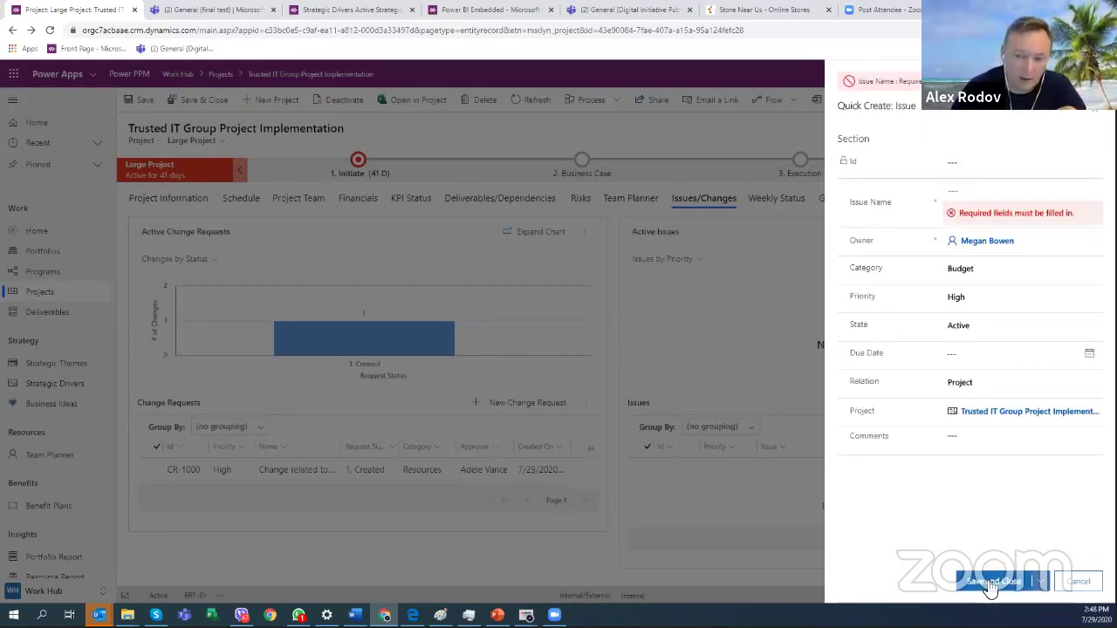
left_click(977, 194)
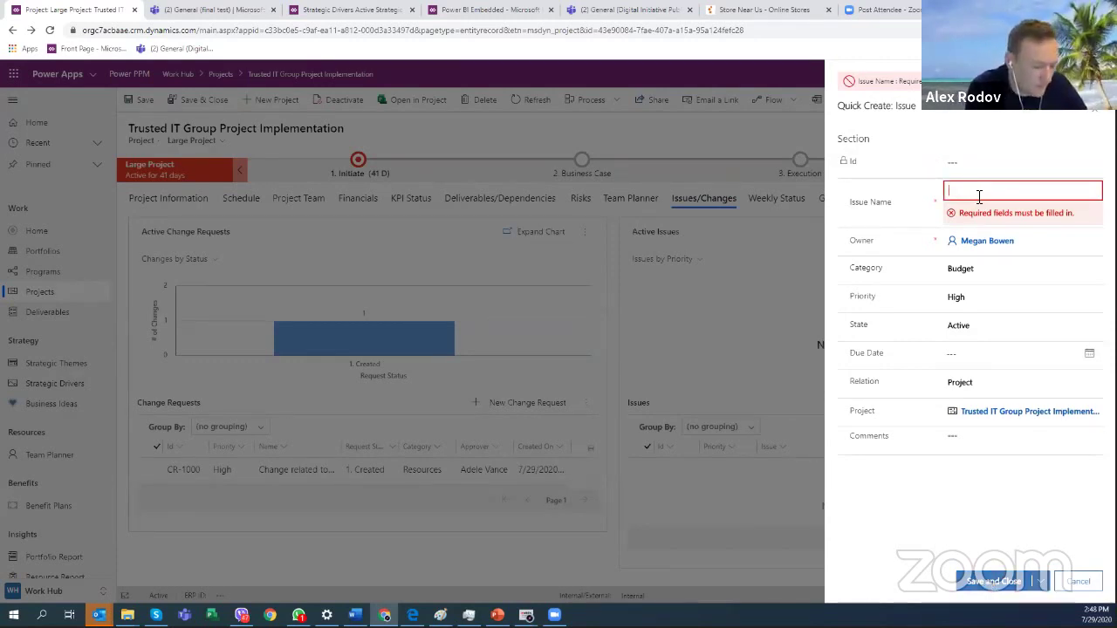
type("COVID")
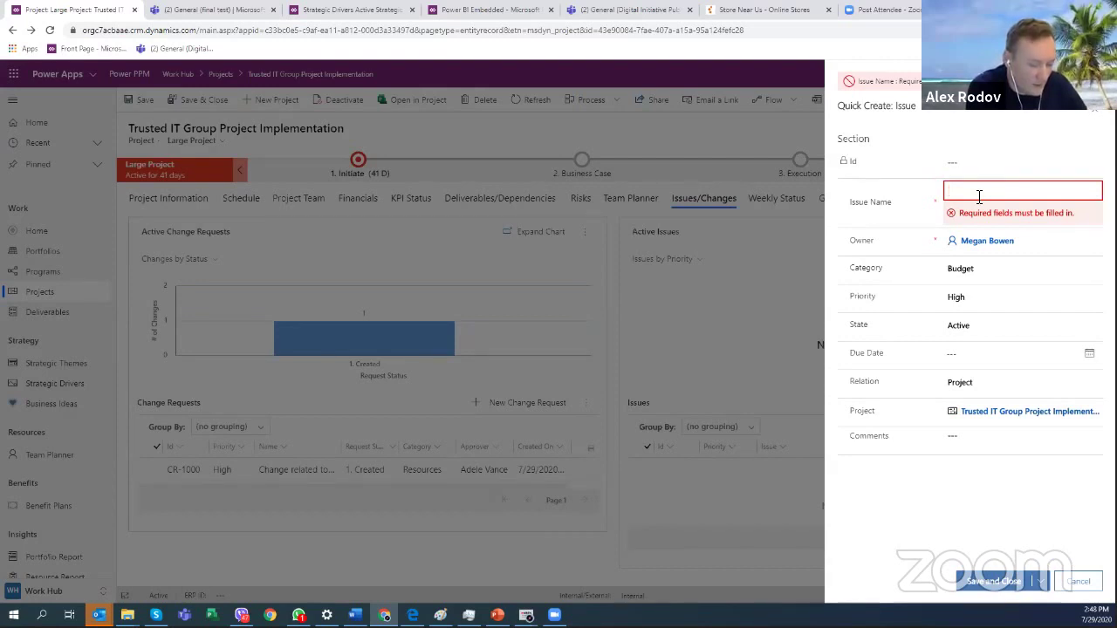
type("Work from Home Issue with OVER")
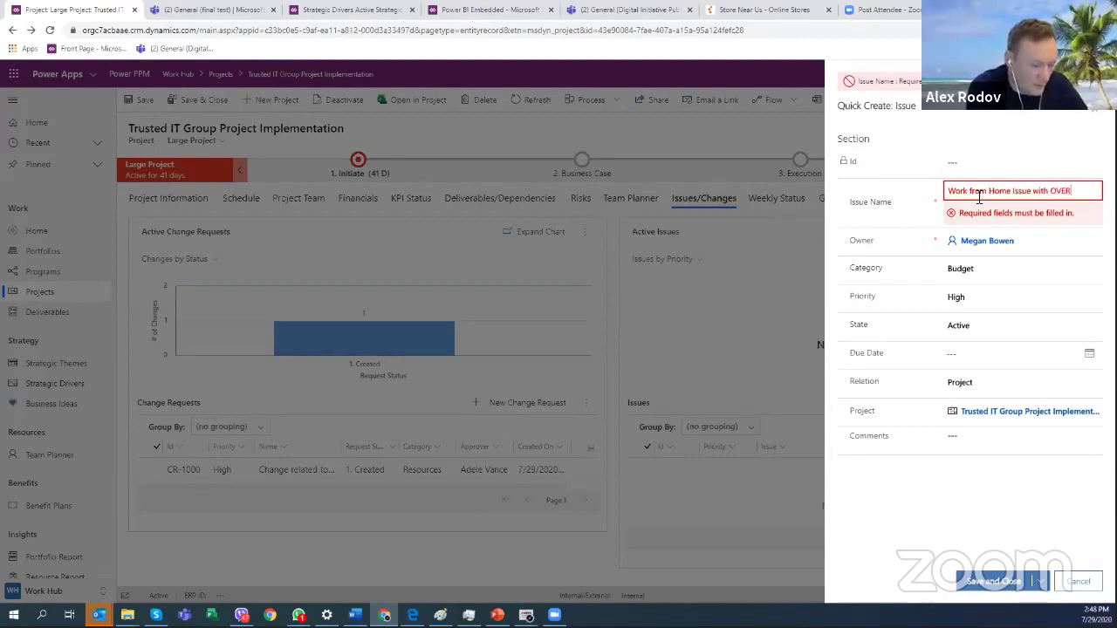
type("uctivity")
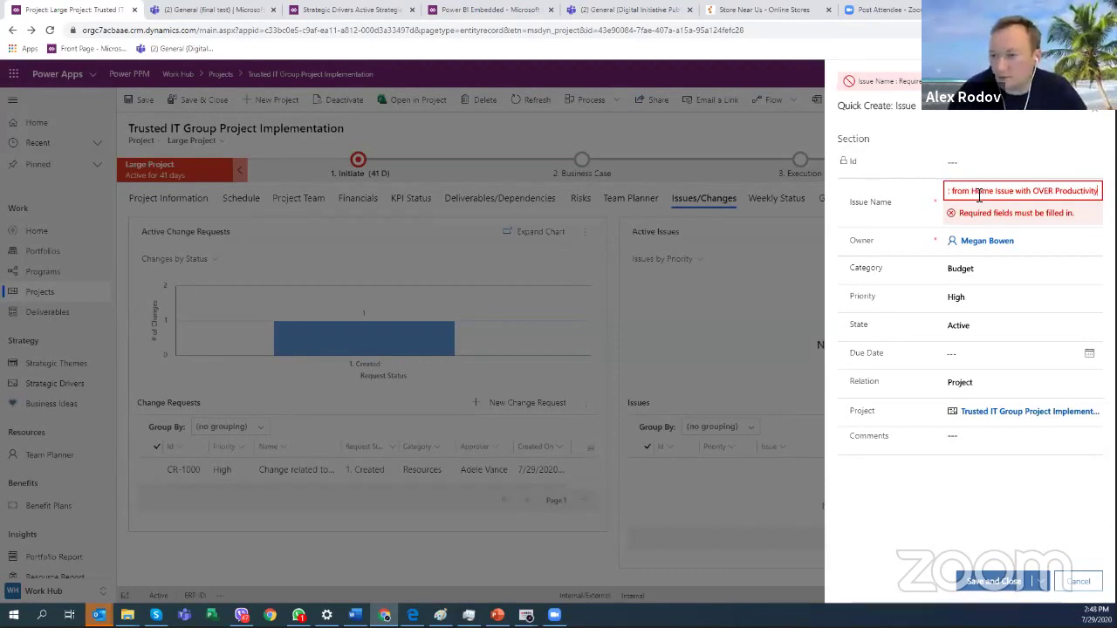
left_click(1047, 181)
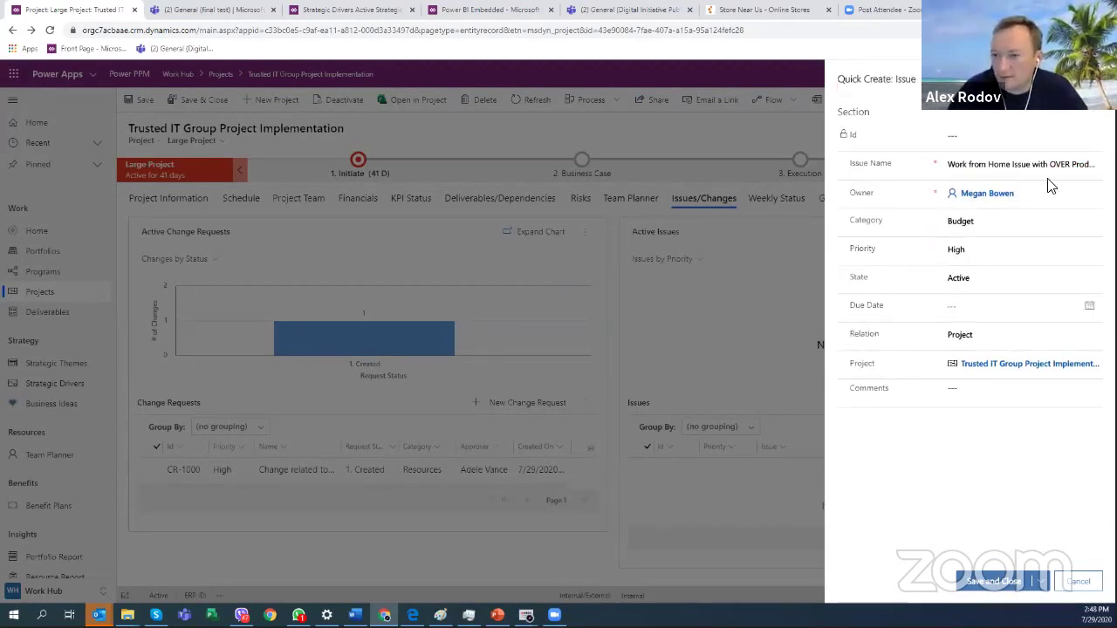
left_click(995, 581)
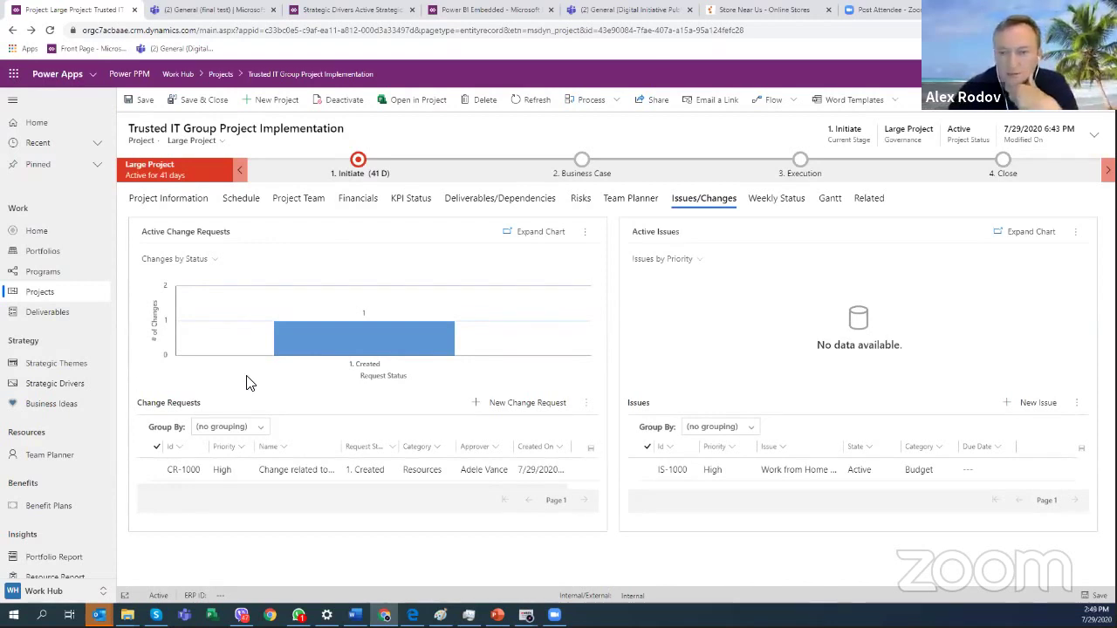
Create a weekly status report for the project with status period "Week of 8/3" and refresh the report list.
left_click(798, 206)
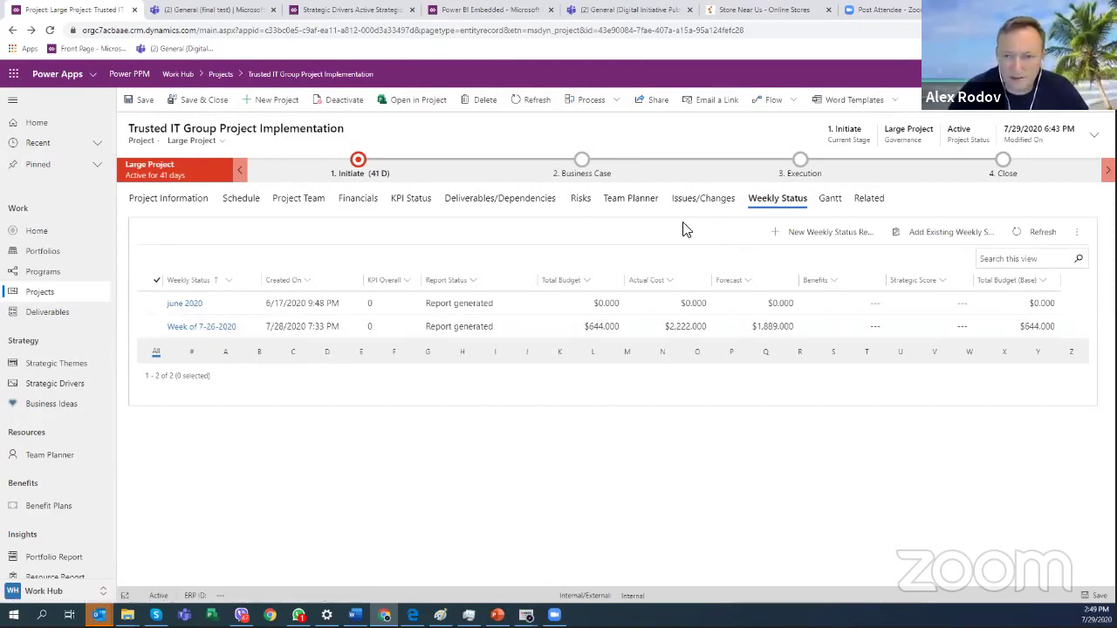
left_click(824, 234)
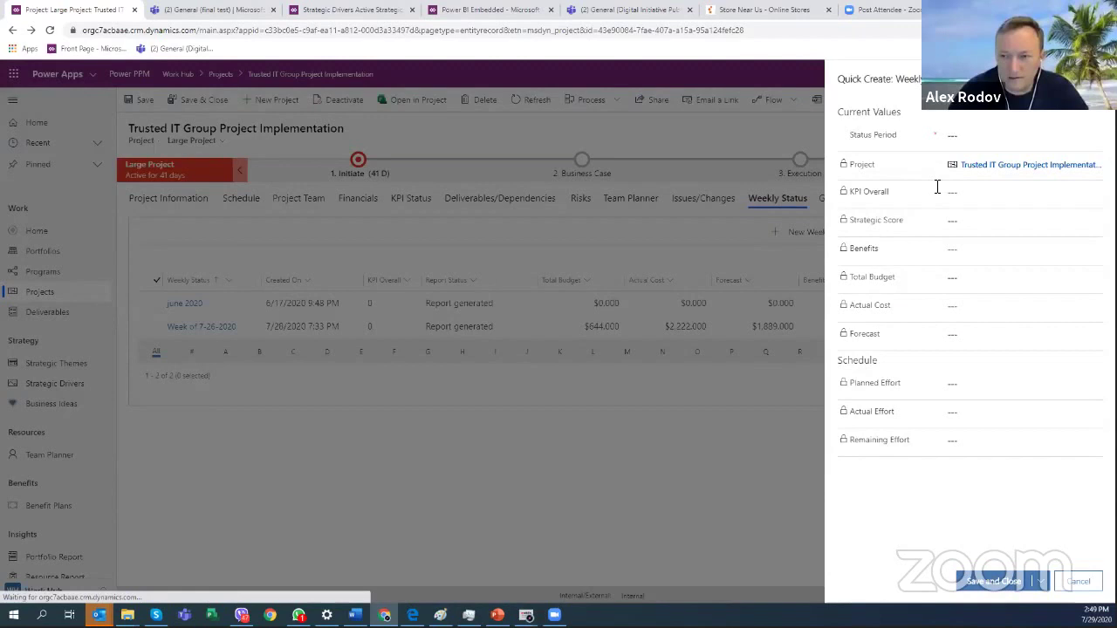
left_click(971, 137)
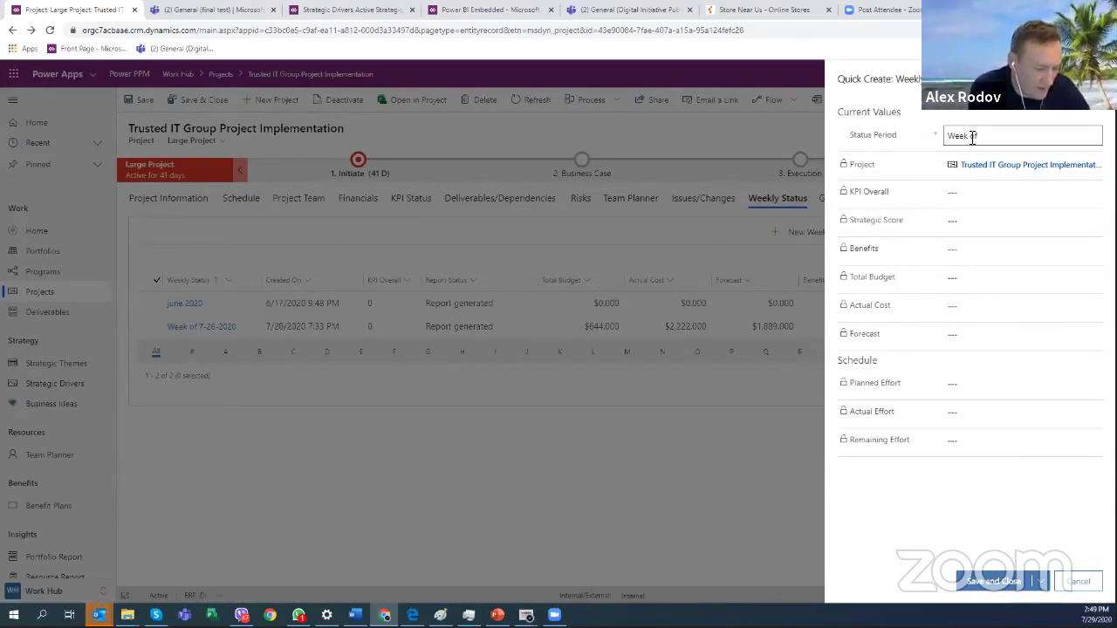
type("of 8/3")
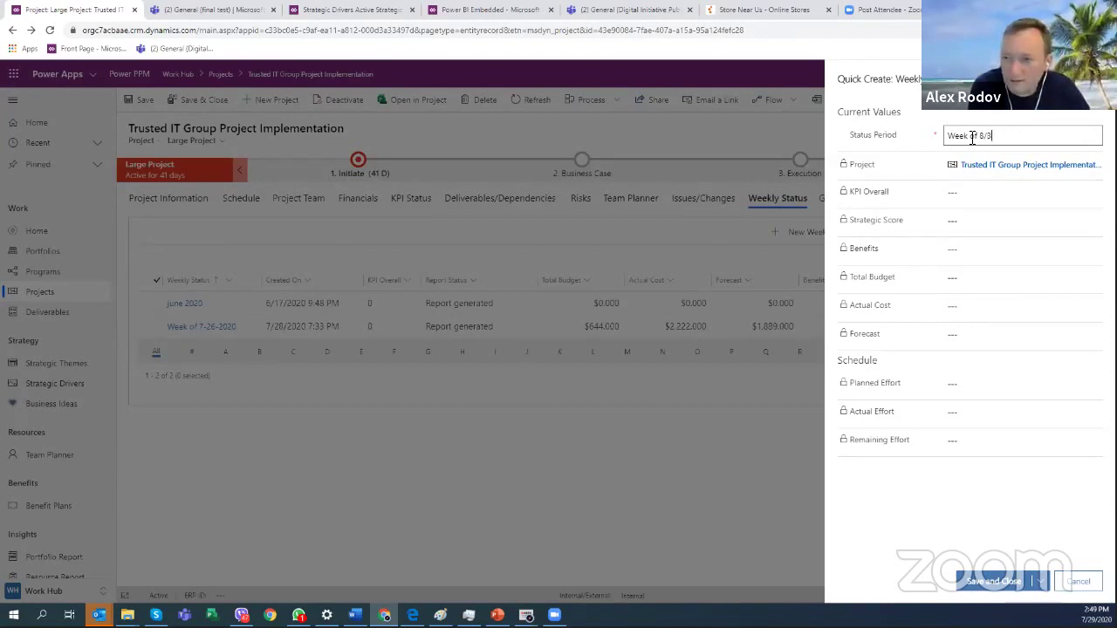
left_click(998, 582)
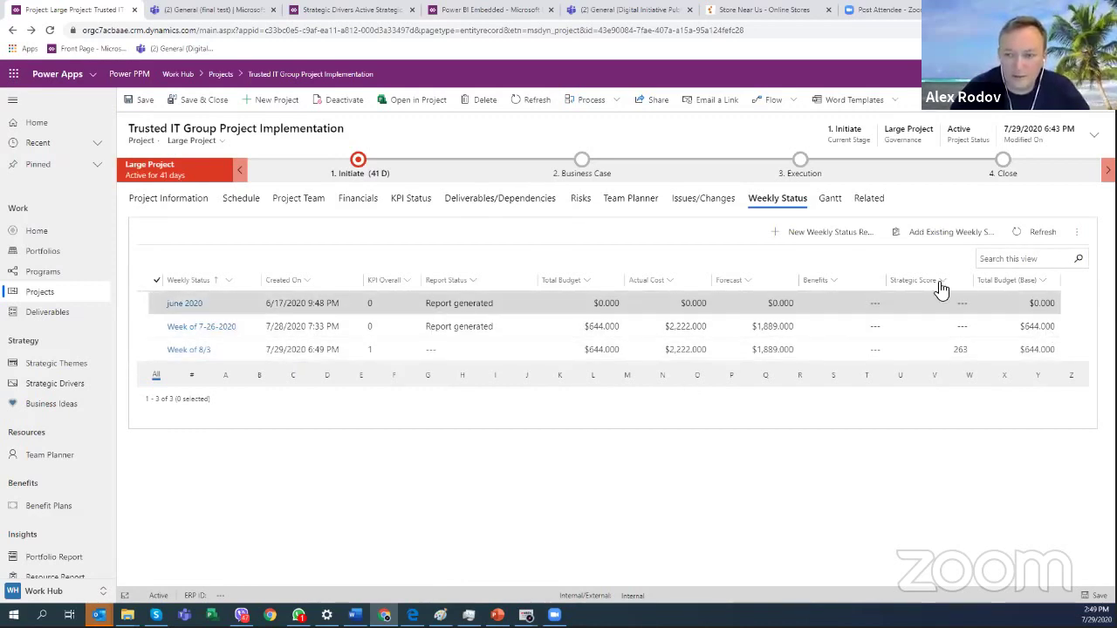
left_click(1034, 232)
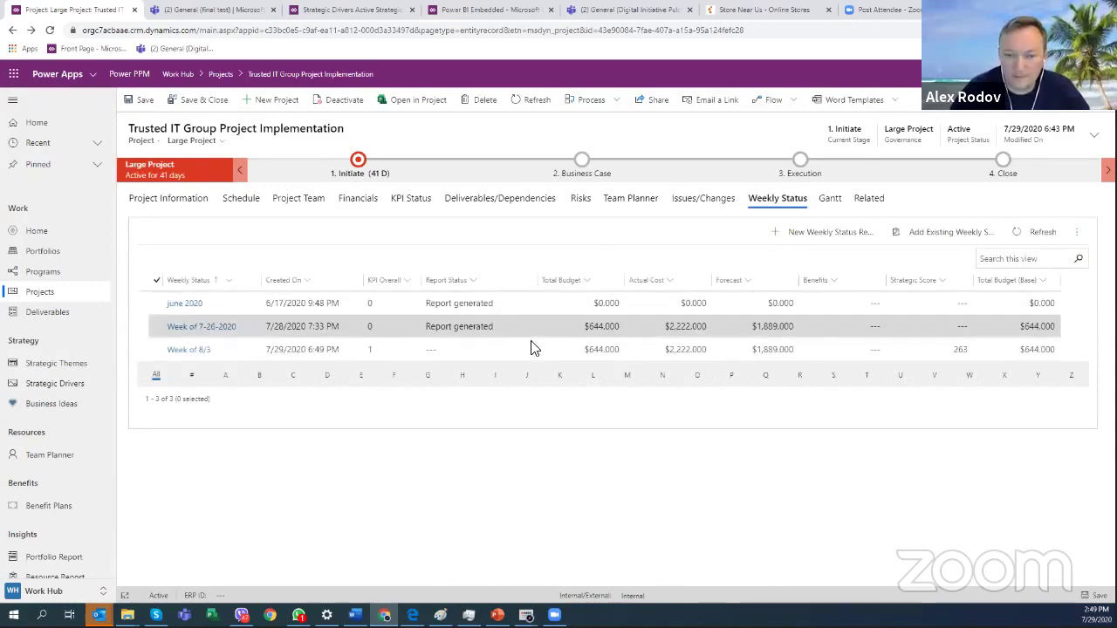
Add a subtask "New task ABC" under final test in the project's Gantt chart, starting 29-07-2020 and lasting 22 days.
left_click(832, 203)
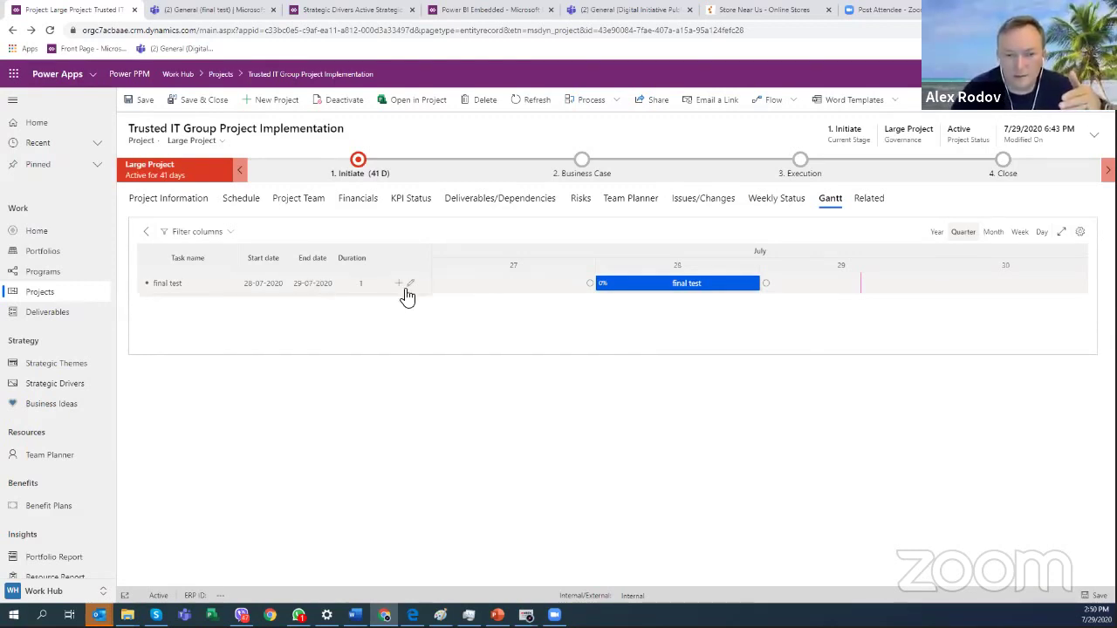
left_click(167, 287)
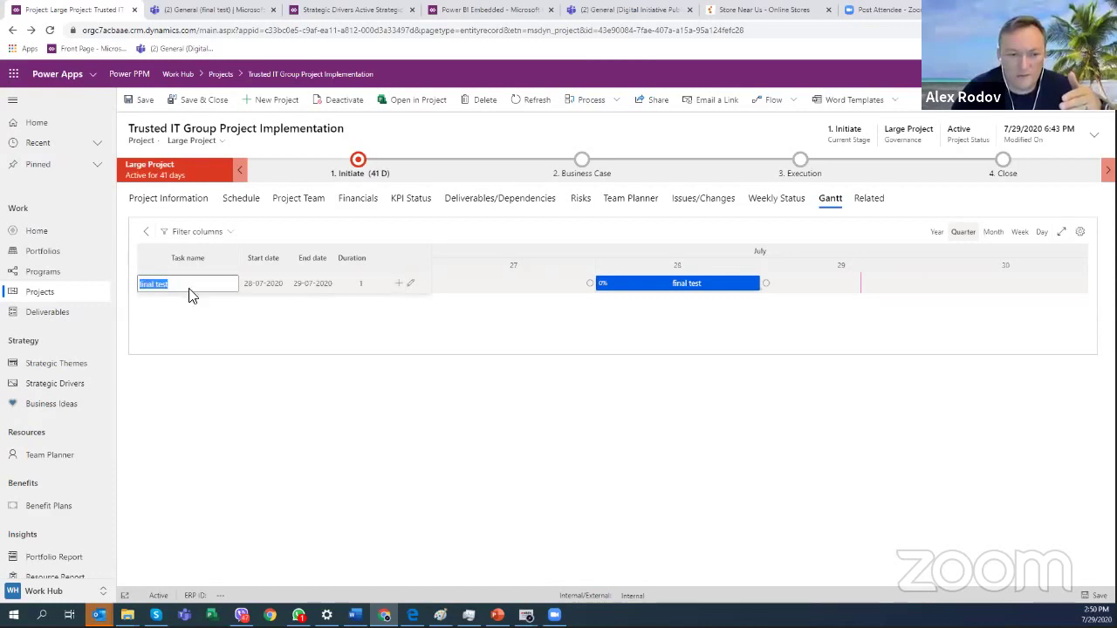
left_click(397, 285)
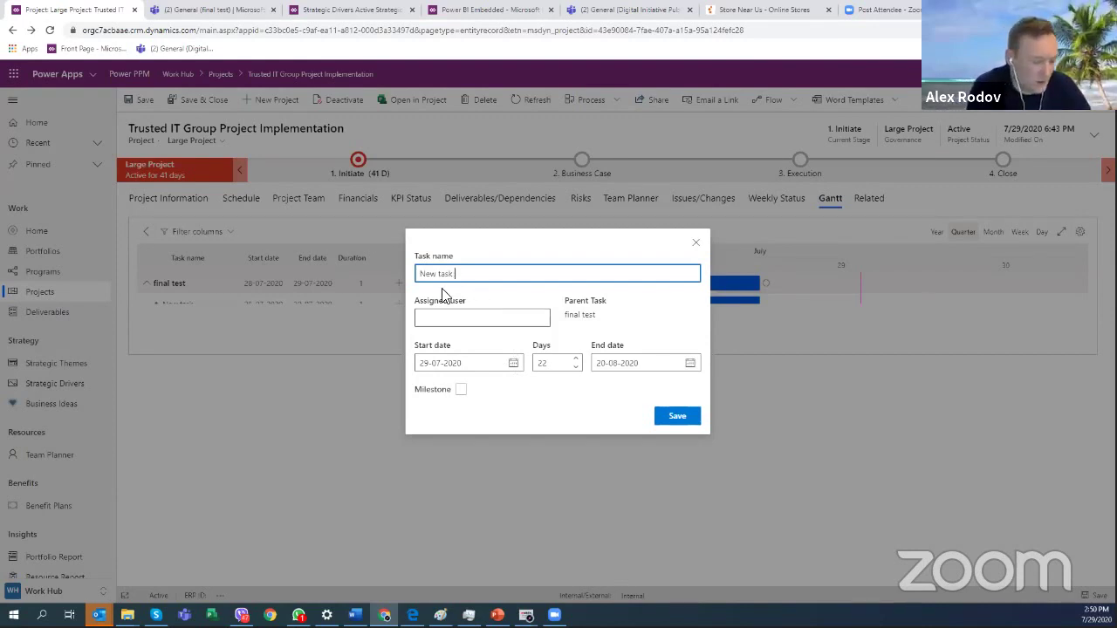
left_click(689, 420)
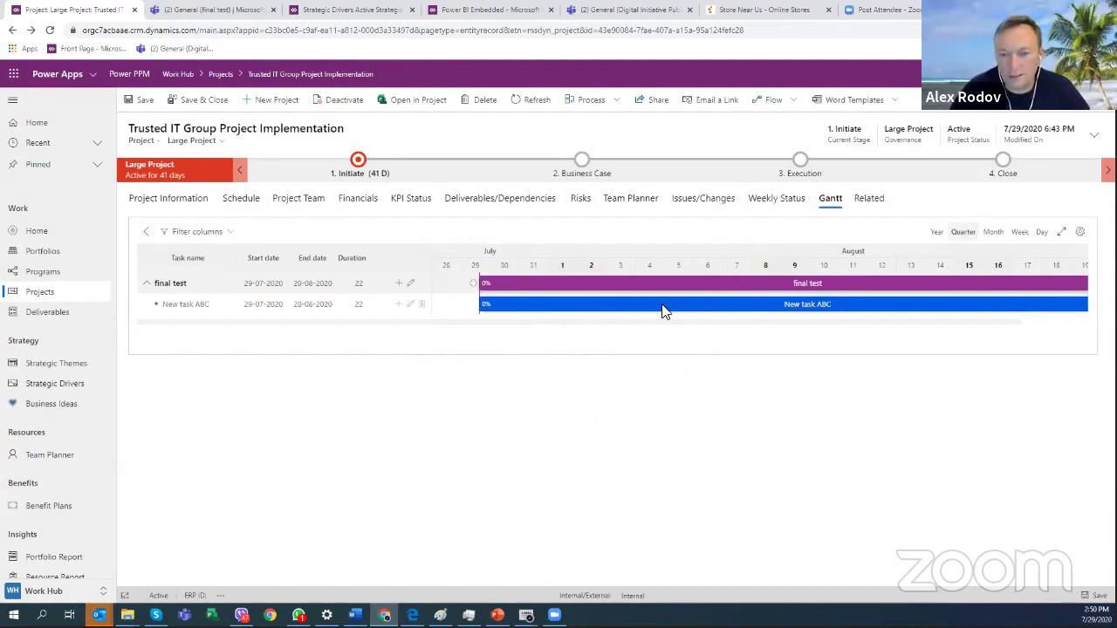
On the month-scale Gantt chart, move New task ABC to start on 28-07-2020 and set its progress to 38%.
mouse_move(892, 303)
left_mouse_down()
mouse_move(876, 311)
mouse_move(896, 312)
left_mouse_up()
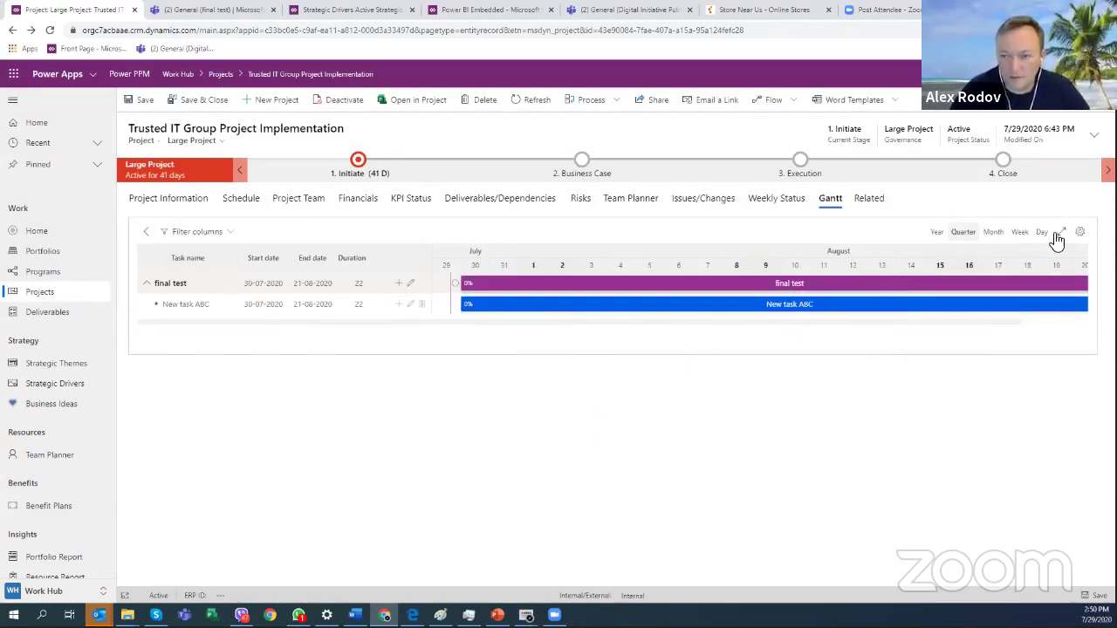
left_click(994, 233)
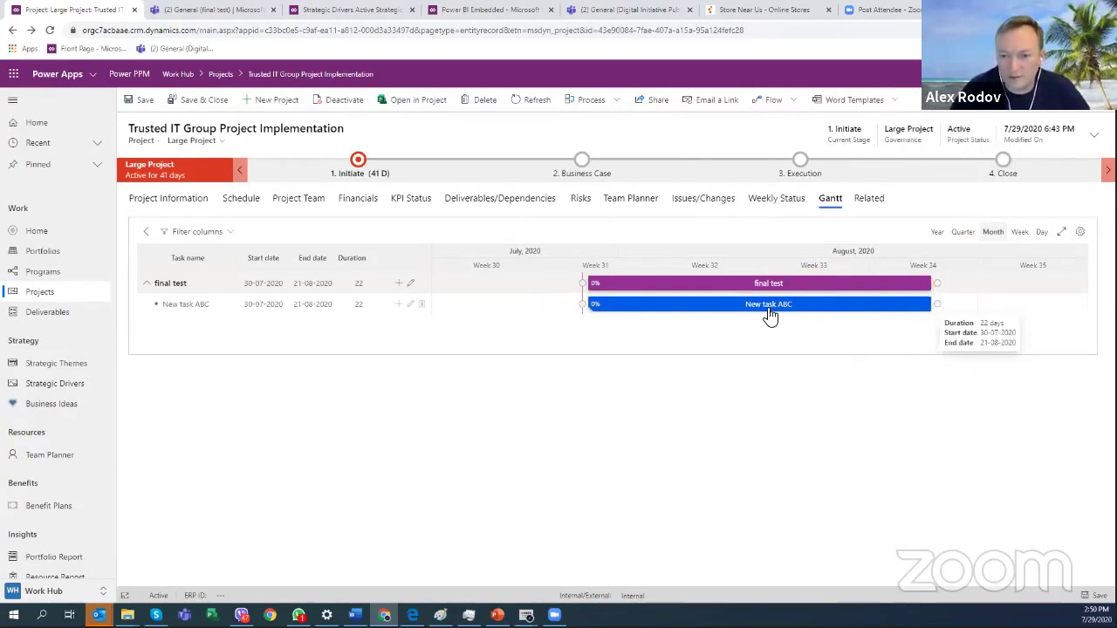
mouse_move(611, 309)
left_mouse_down()
mouse_move(887, 313)
mouse_move(589, 304)
left_mouse_up()
left_click_drag(670, 312, 678, 313)
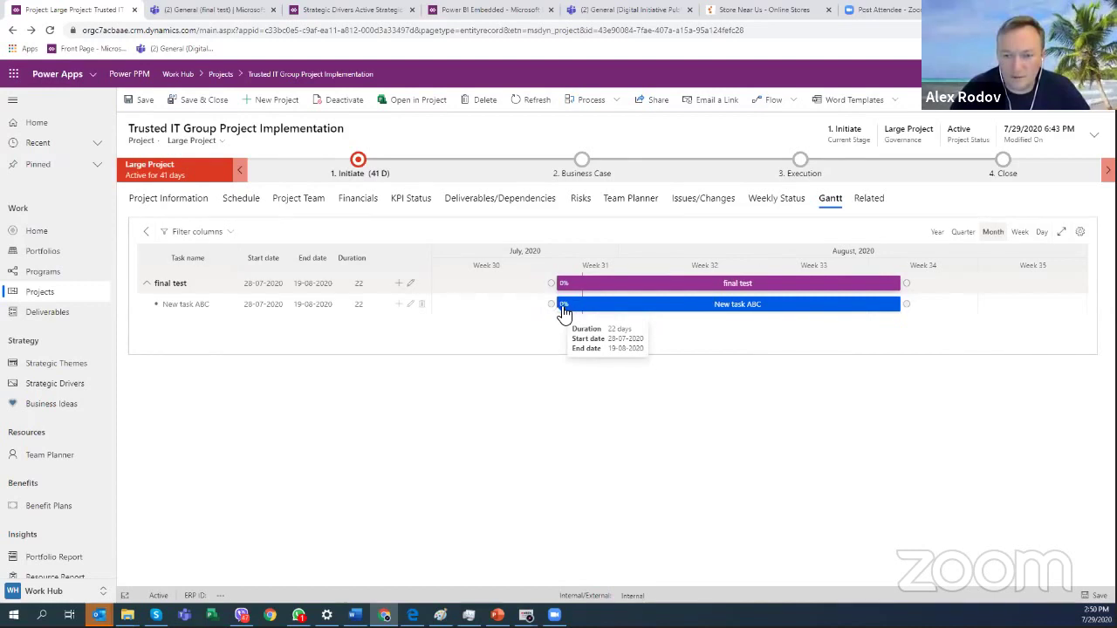
left_click_drag(564, 307, 716, 312)
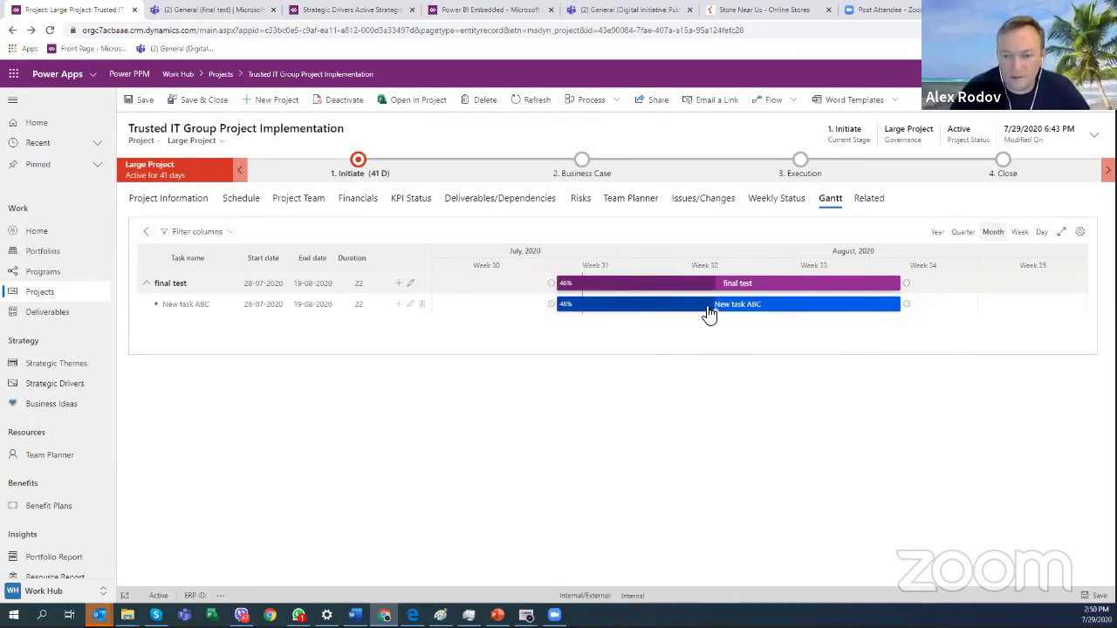
left_click_drag(728, 310, 687, 310)
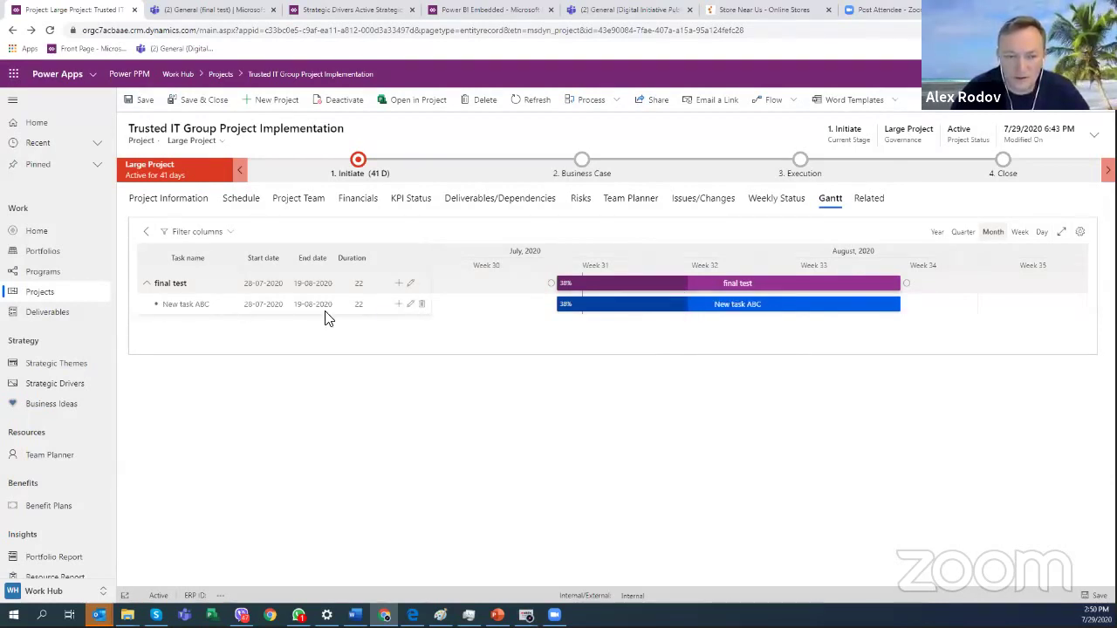
Add a subtask "New task ABCD" under New task ABC, starting 29-07-2020 for 22 days, and test collapsing and expanding its parent.
left_click(399, 303)
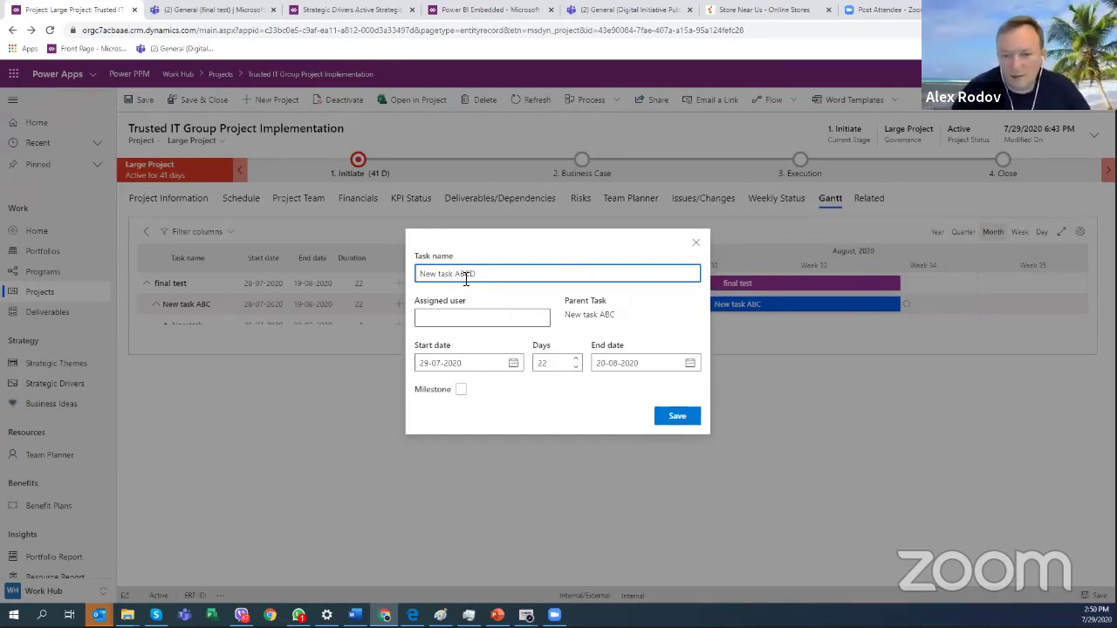
left_click(677, 416)
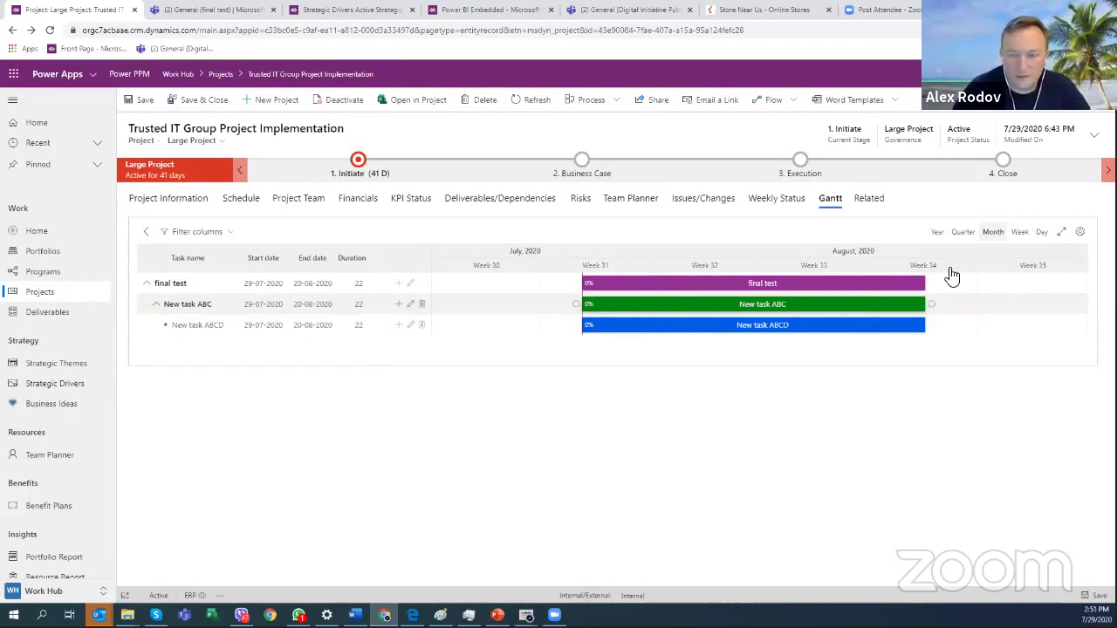
left_click(157, 308)
left_click(156, 306)
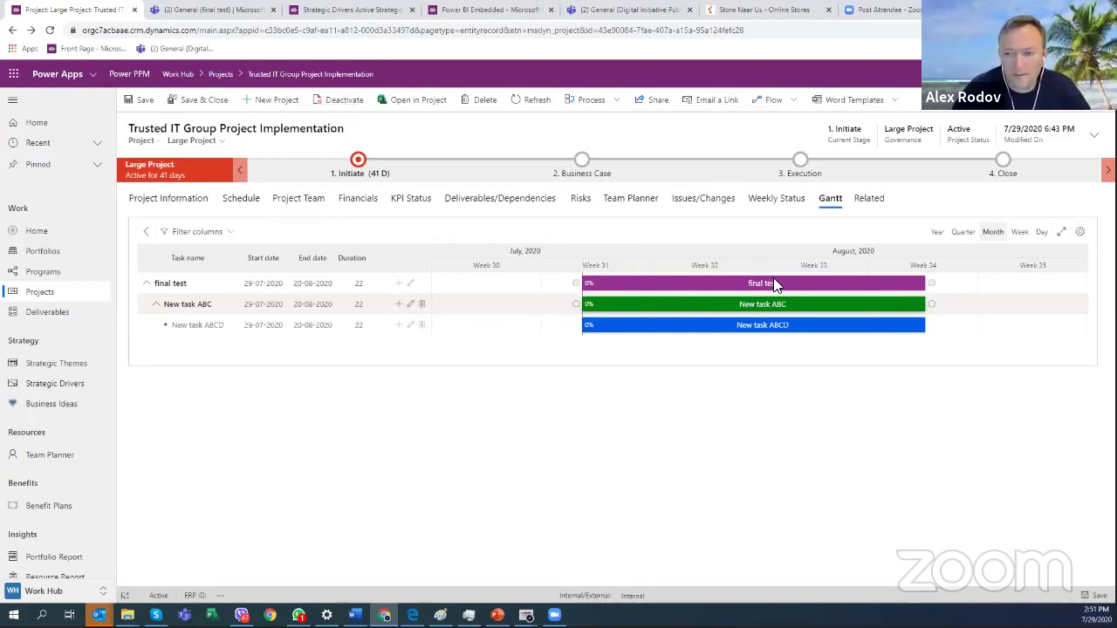
Review the record types related to the project and return to the list of all projects.
left_click(870, 199)
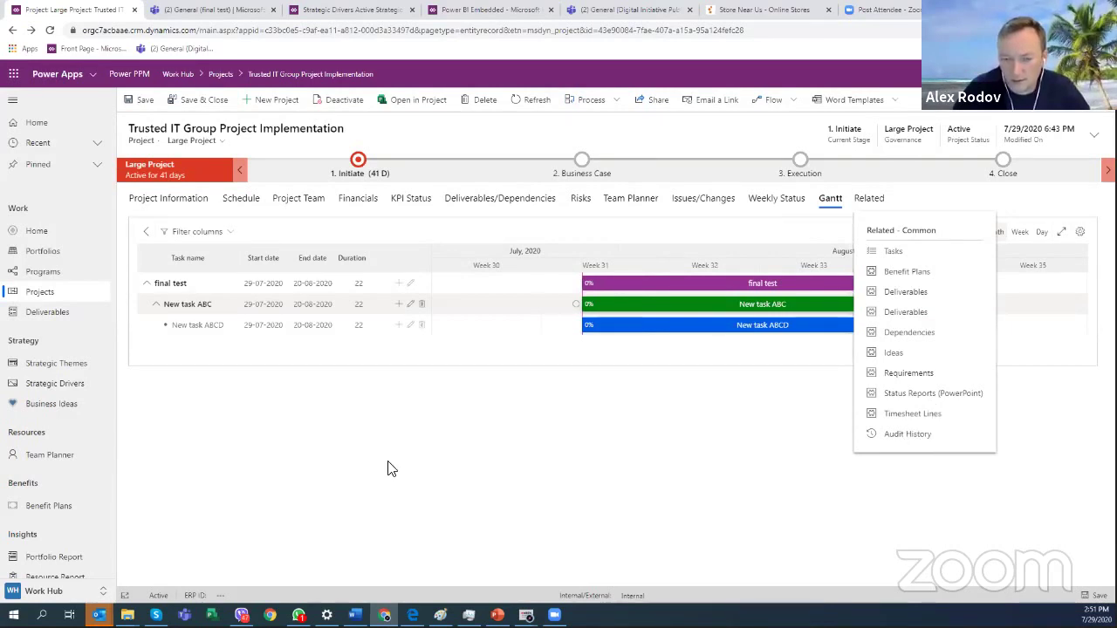
left_click(773, 386)
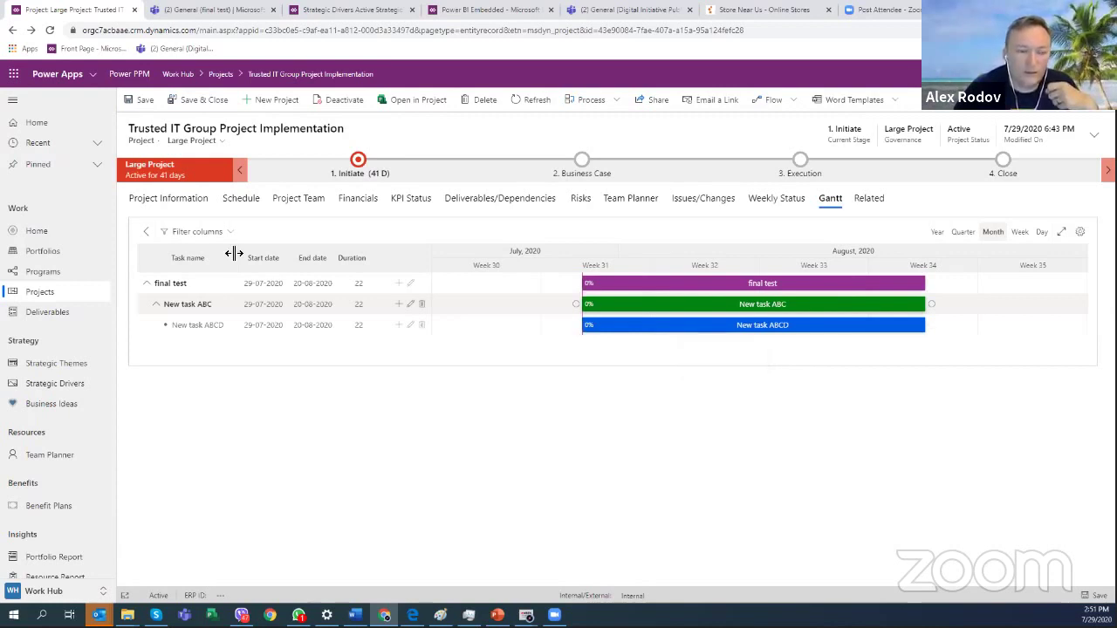
left_click(48, 294)
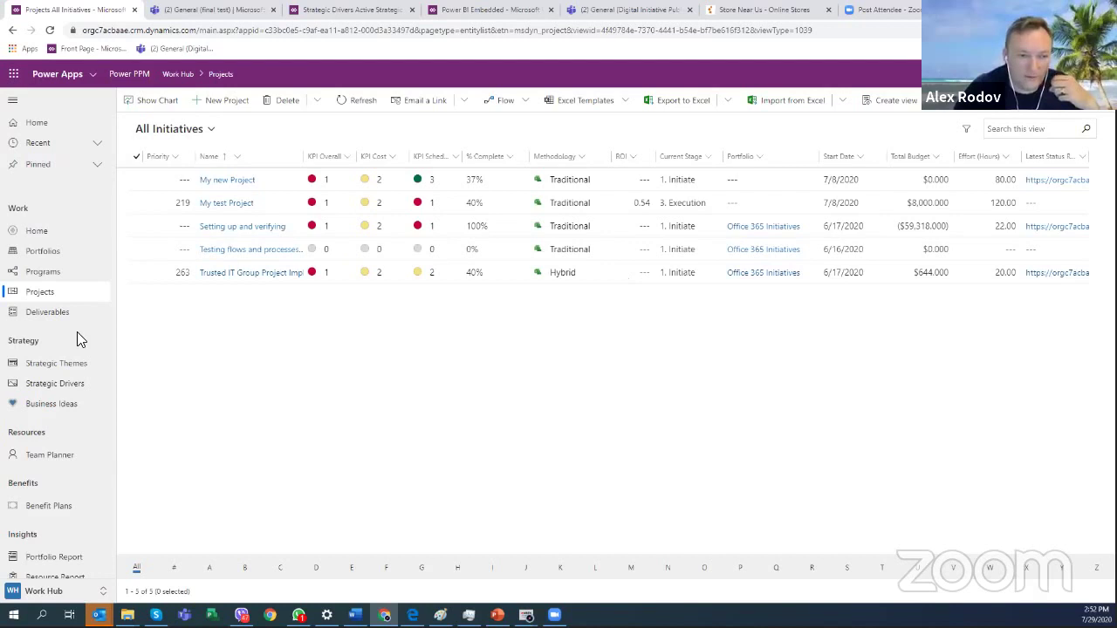
Set the COVID Changes program's health to At Risk and show its related projects.
left_click(50, 273)
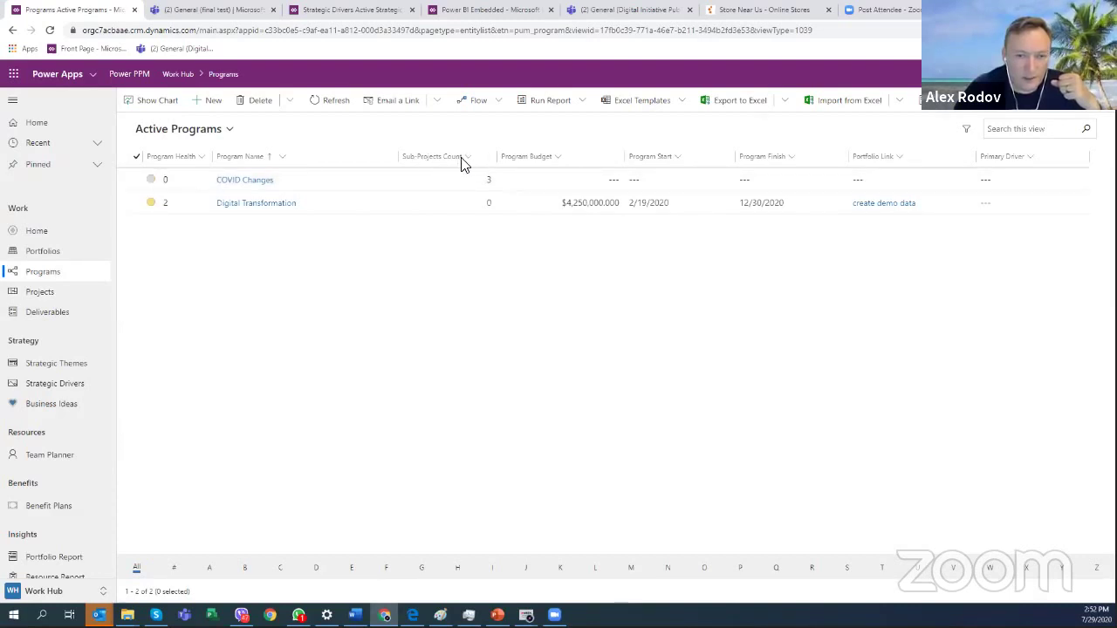
left_click(245, 181)
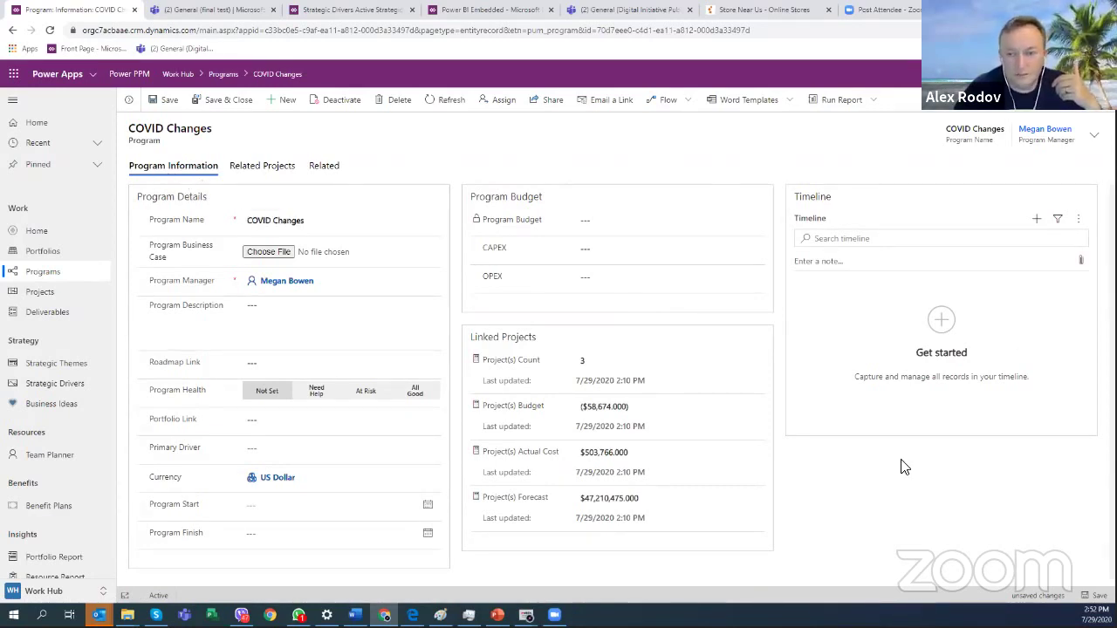
left_click(366, 393)
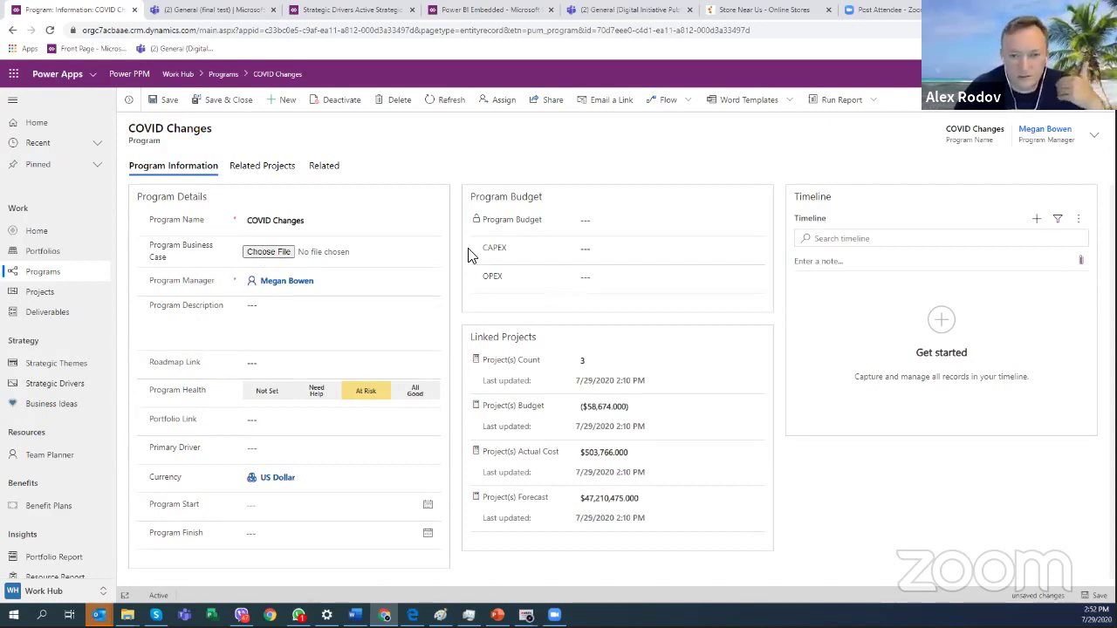
left_click(267, 172)
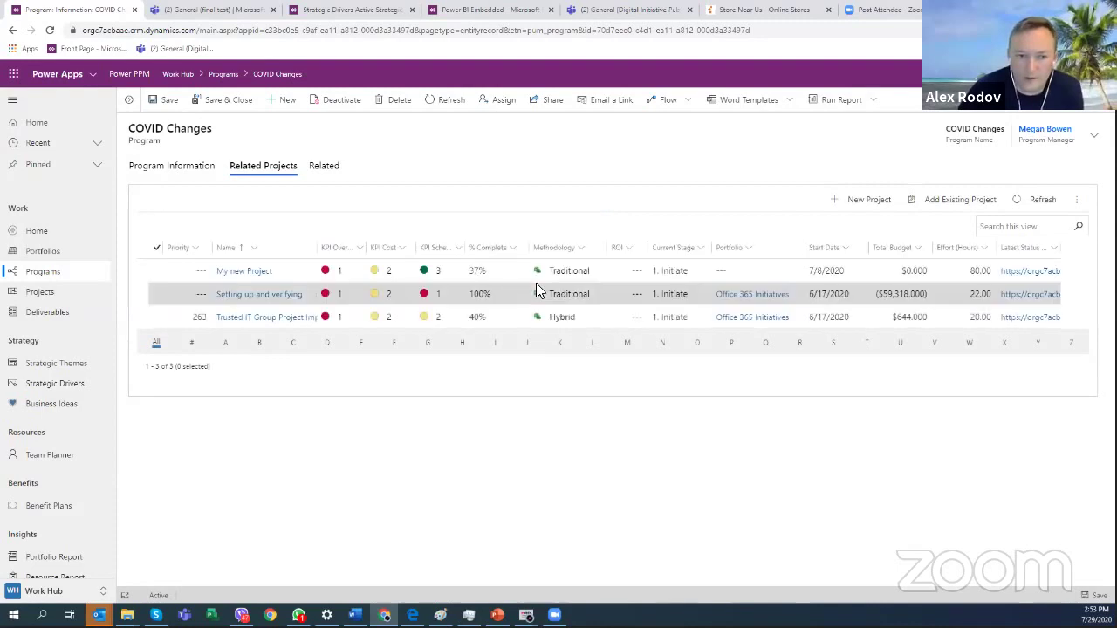
Open the Office 365 Initiatives portfolio and review its related projects and financial details.
left_click(44, 255)
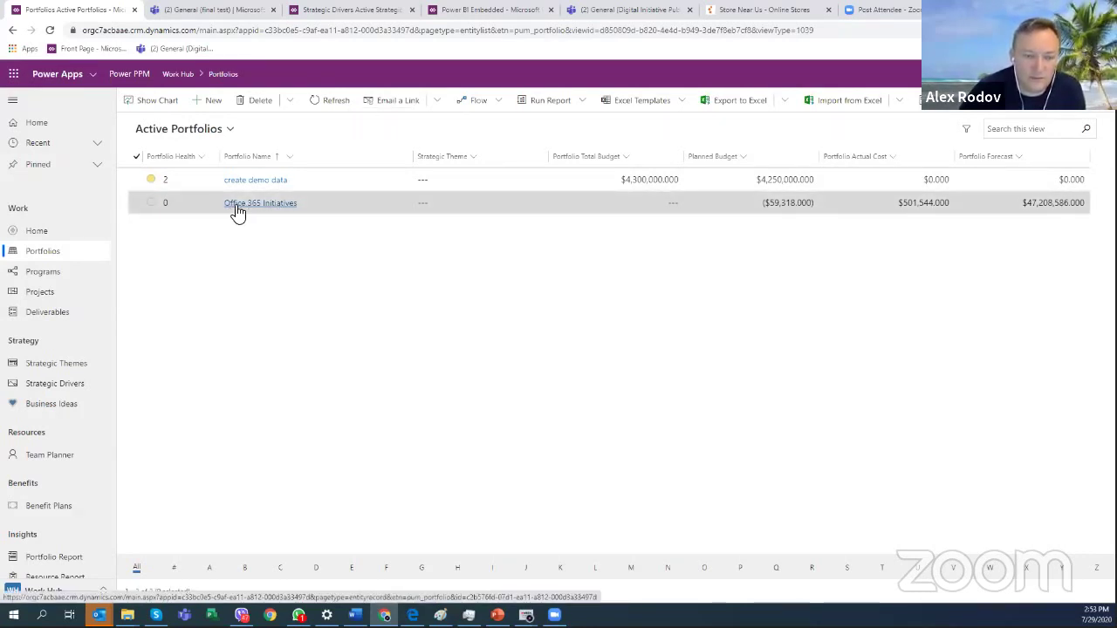
left_click(270, 202)
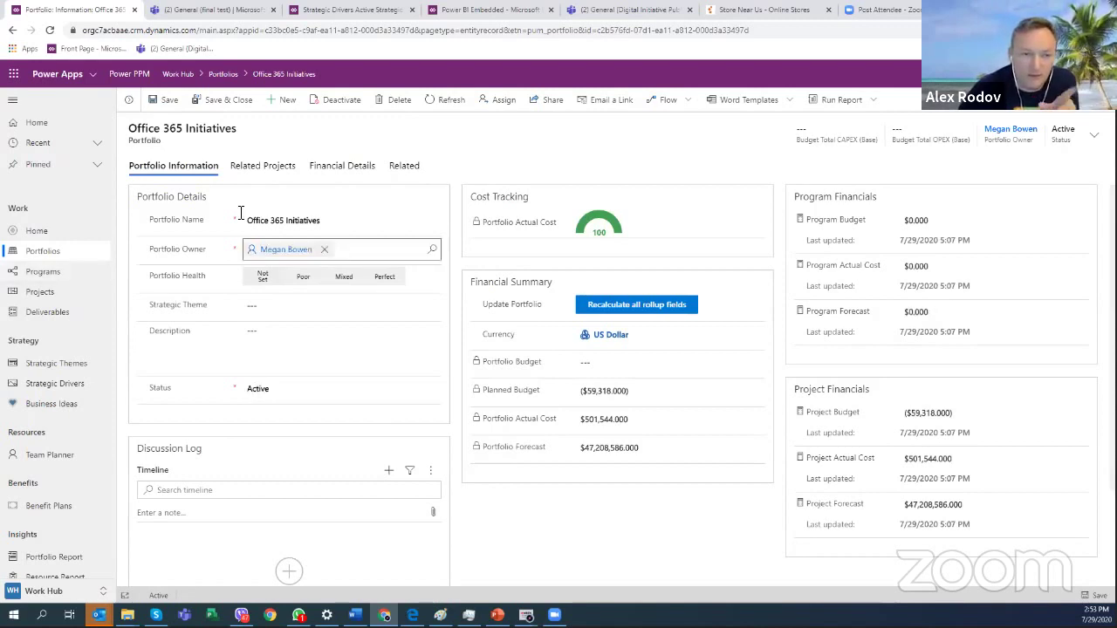
left_click(280, 174)
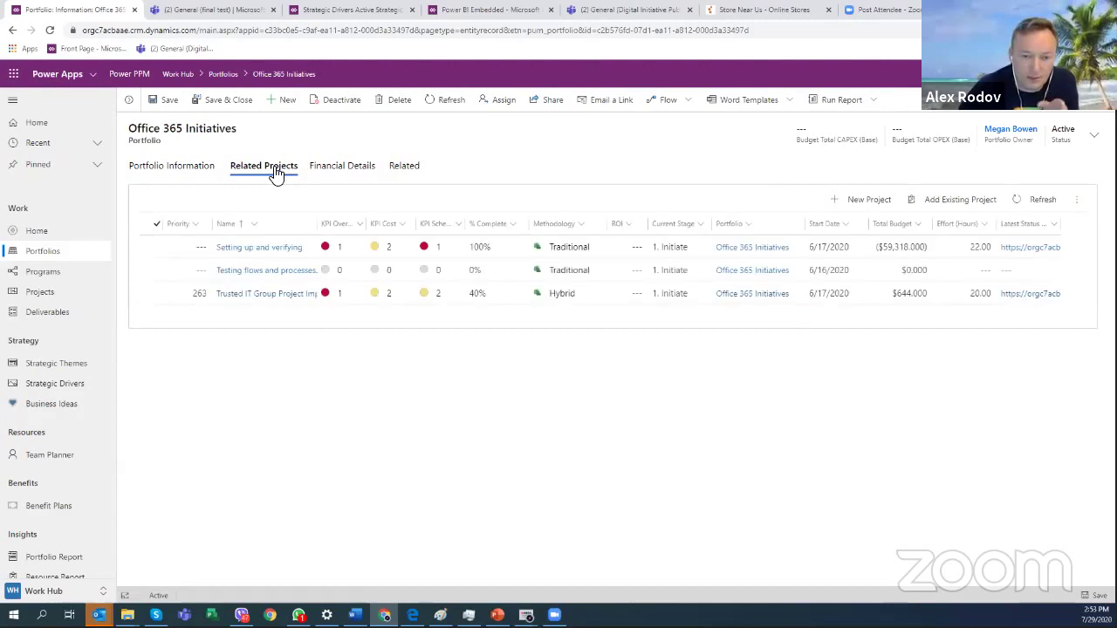
left_click(341, 172)
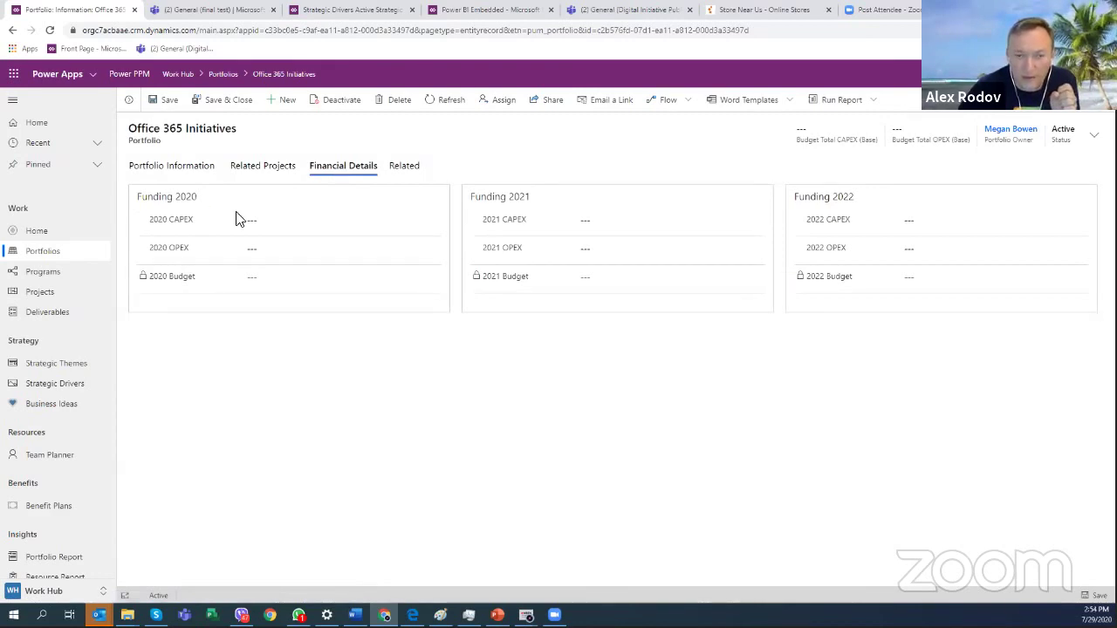
Set the Office 365 Initiatives portfolio's health to Mixed, save it, and assign the UN Sustainability Goals strategic theme.
left_click(171, 171)
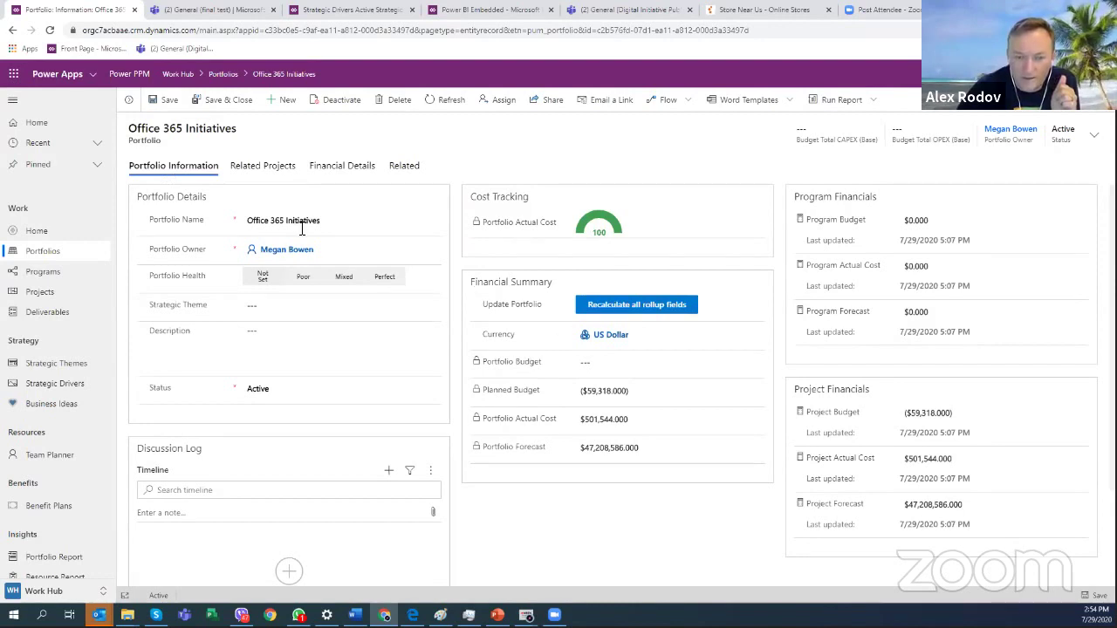
left_click(344, 277)
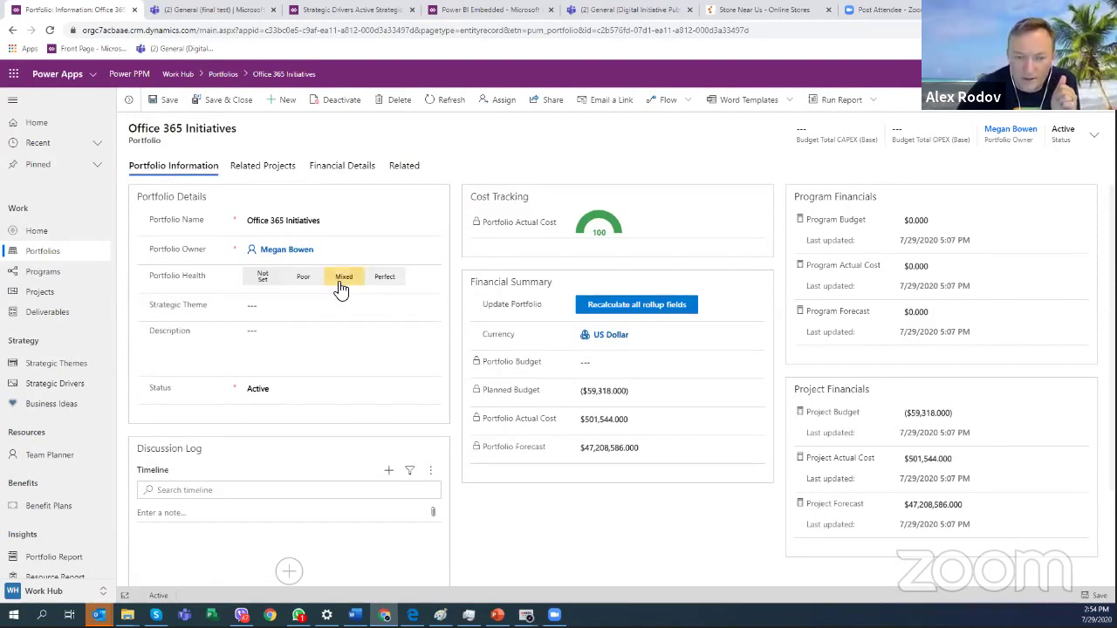
left_click(155, 101)
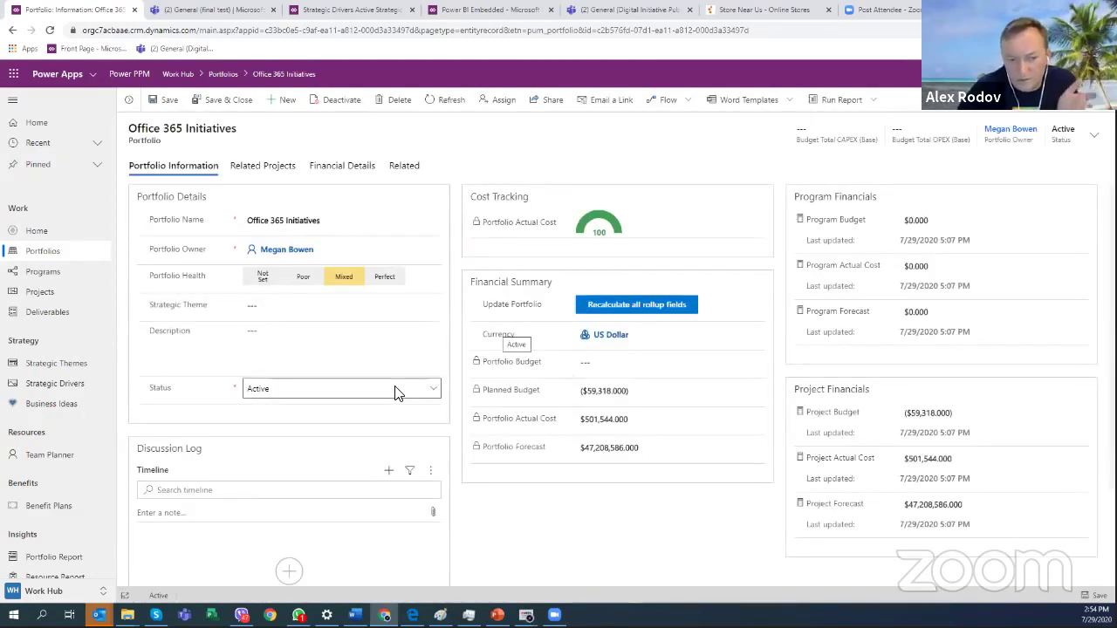
left_click(291, 305)
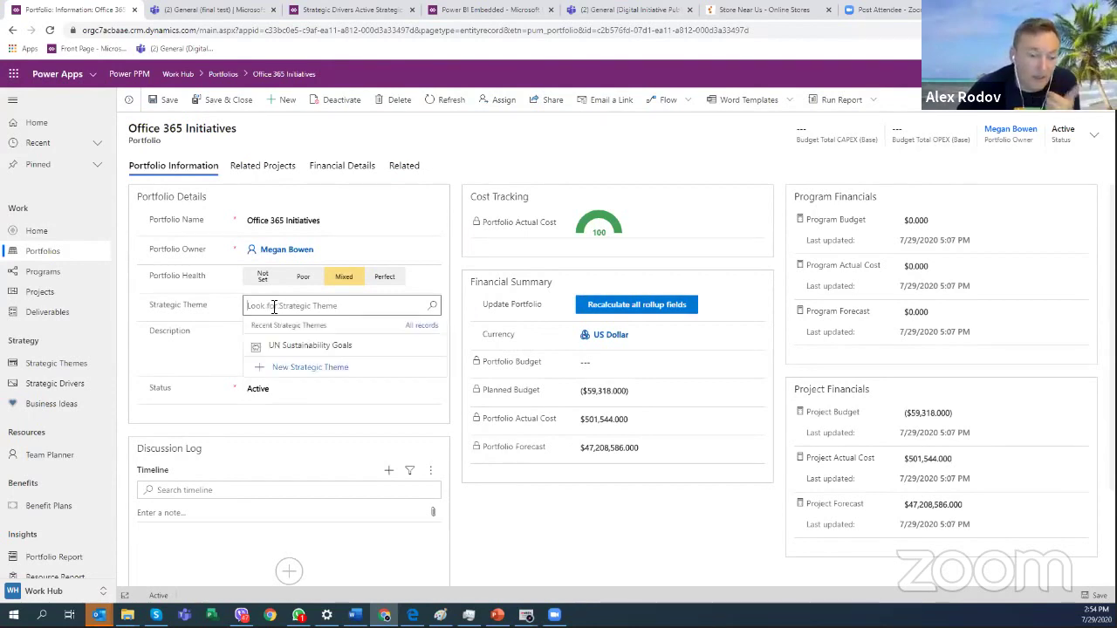
left_click(295, 345)
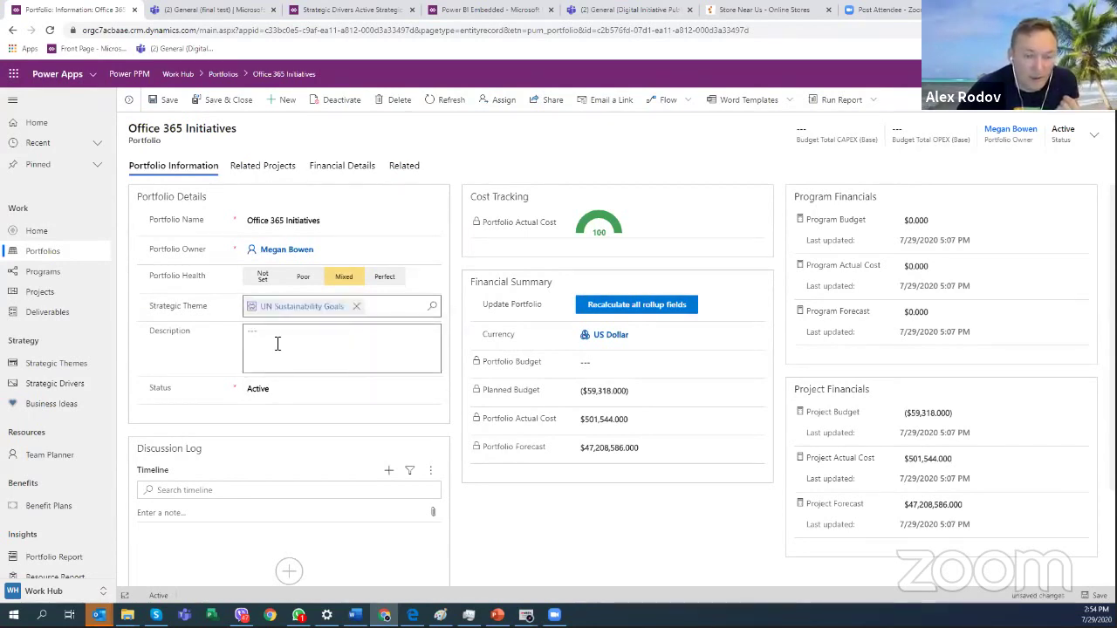
left_click(279, 345)
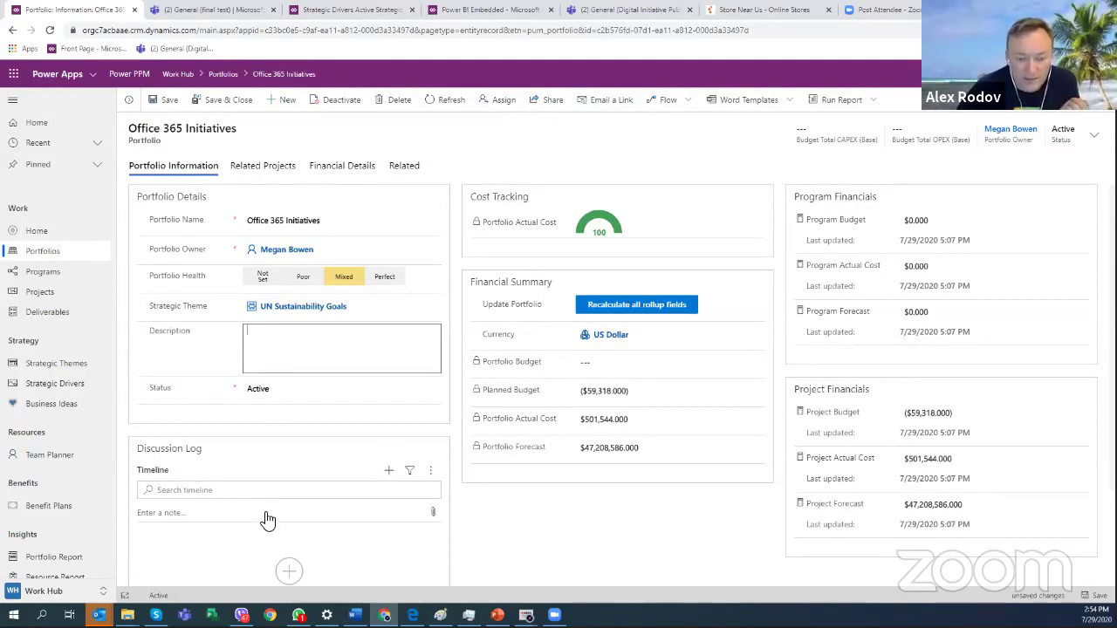
Add a note titled "Quick Note after the meeting" with the text "Notes here" to the portfolio's discussion log.
scroll(319, 512, "down", 1)
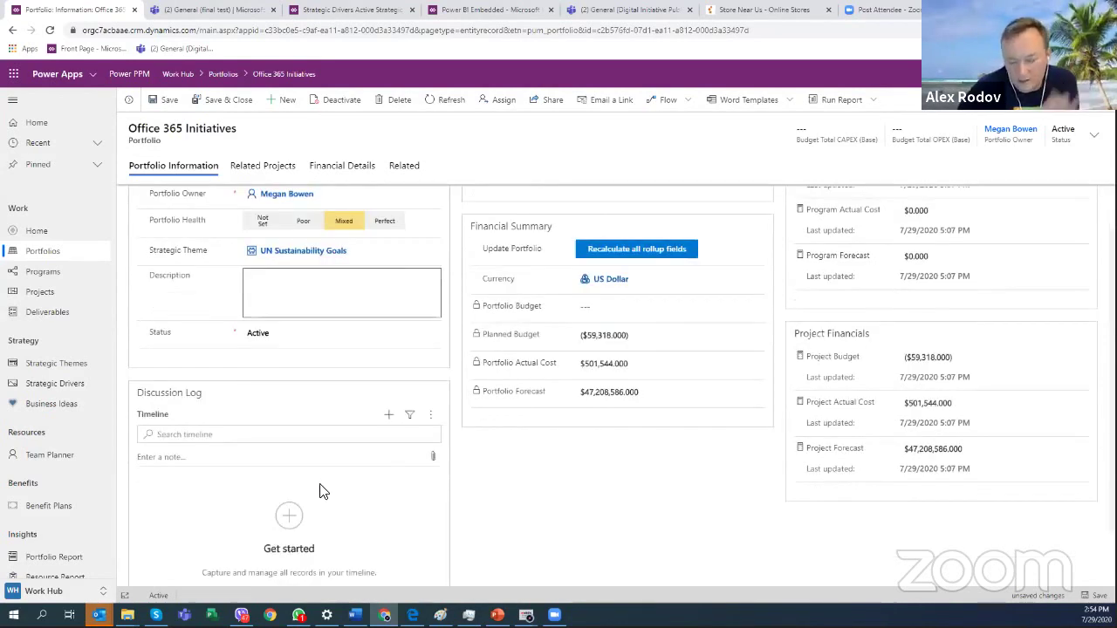
left_click(388, 419)
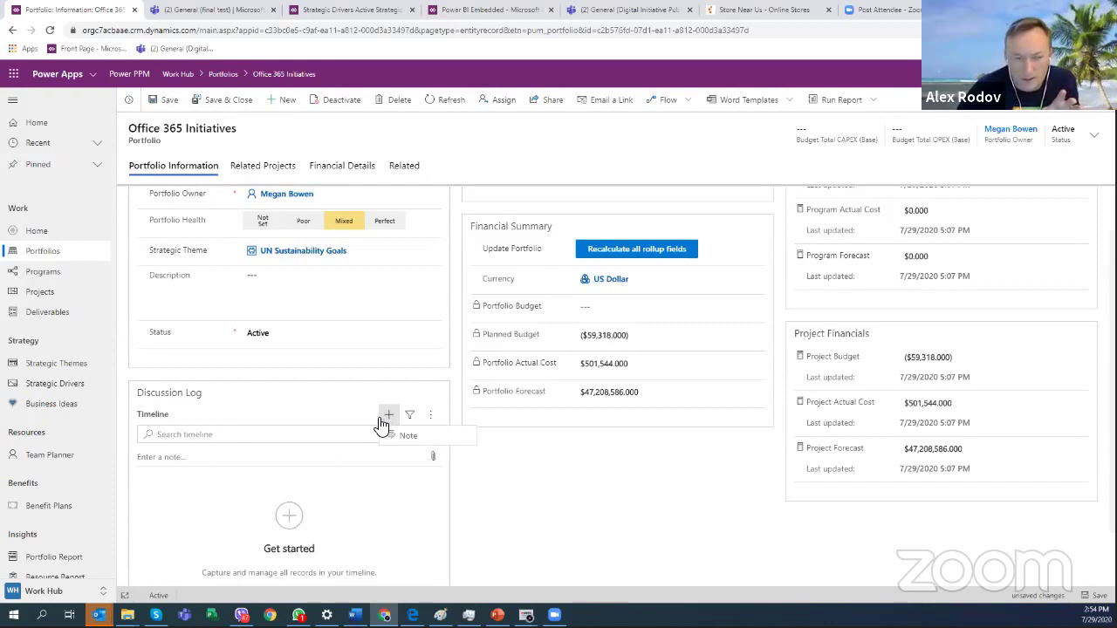
left_click(159, 458)
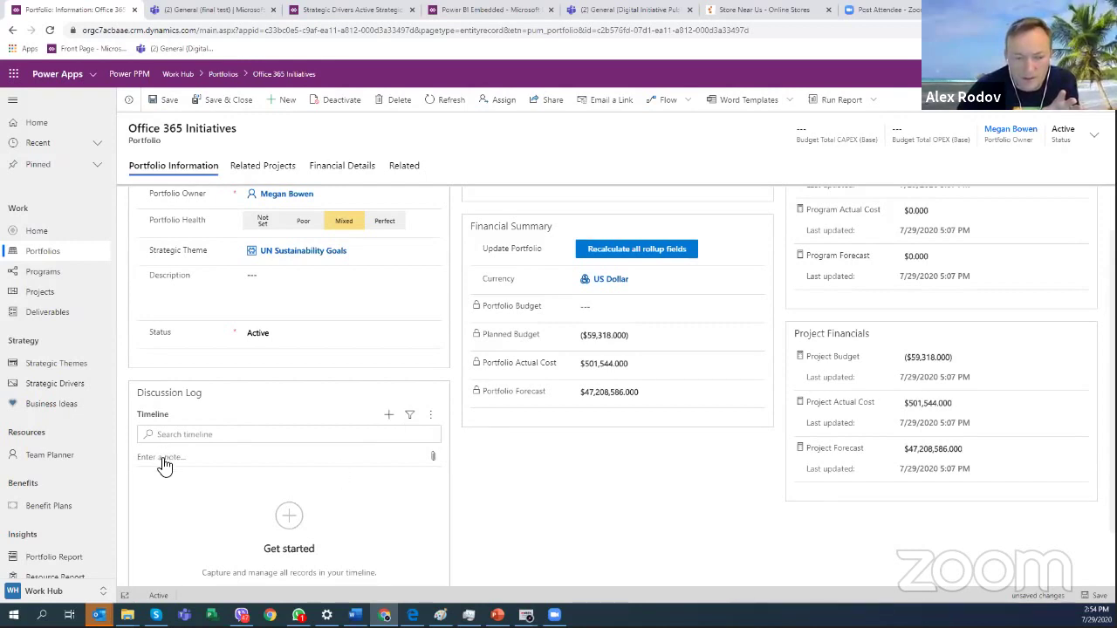
left_click(165, 466)
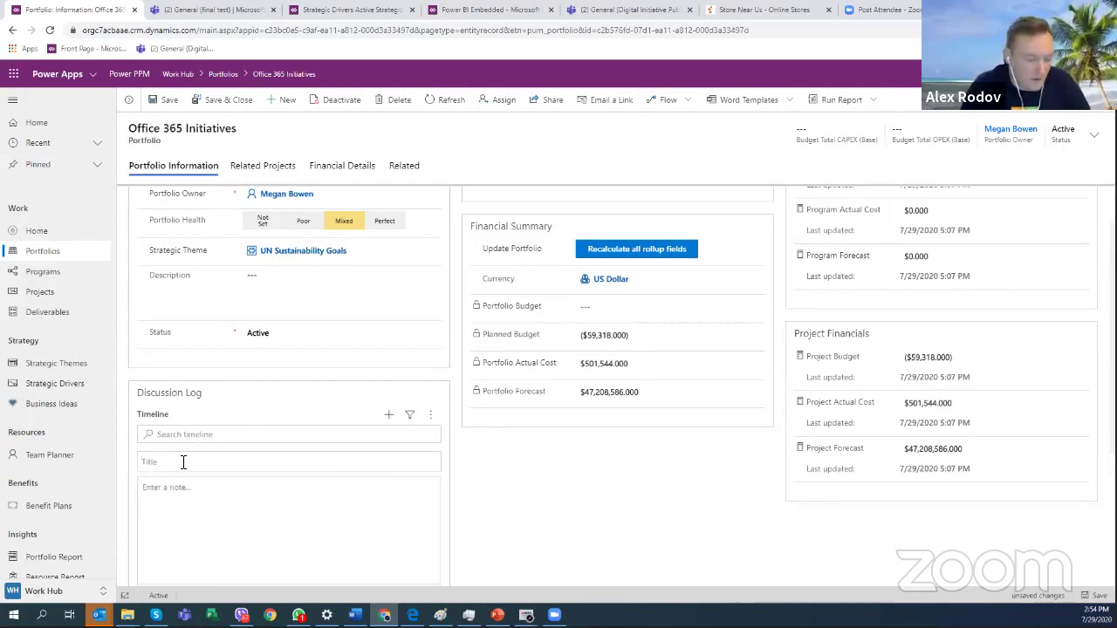
type("Quic")
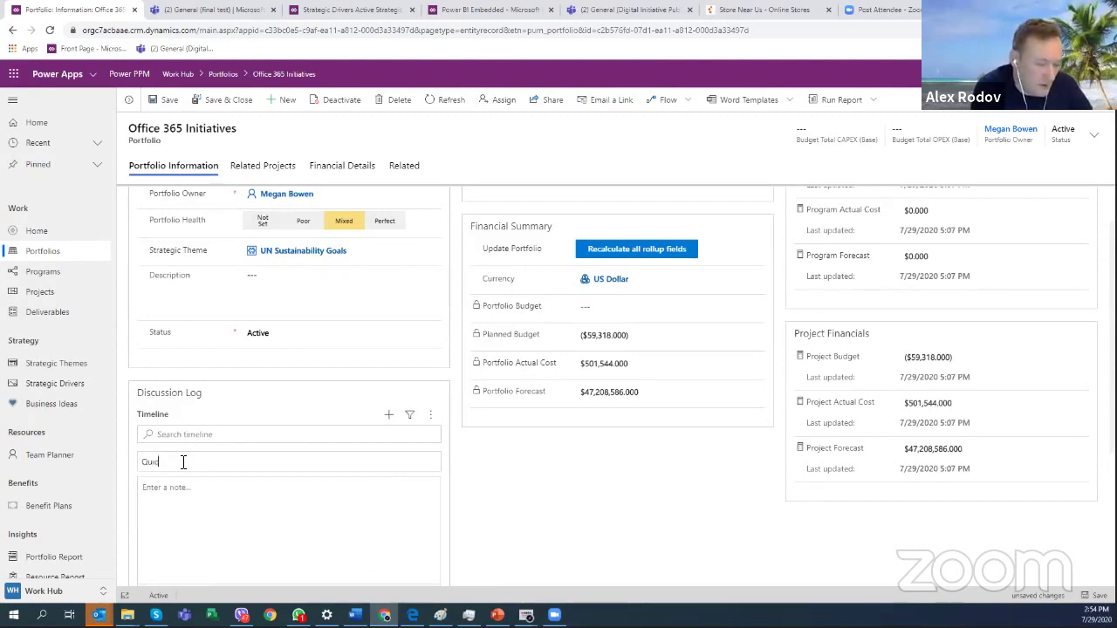
type("k Not")
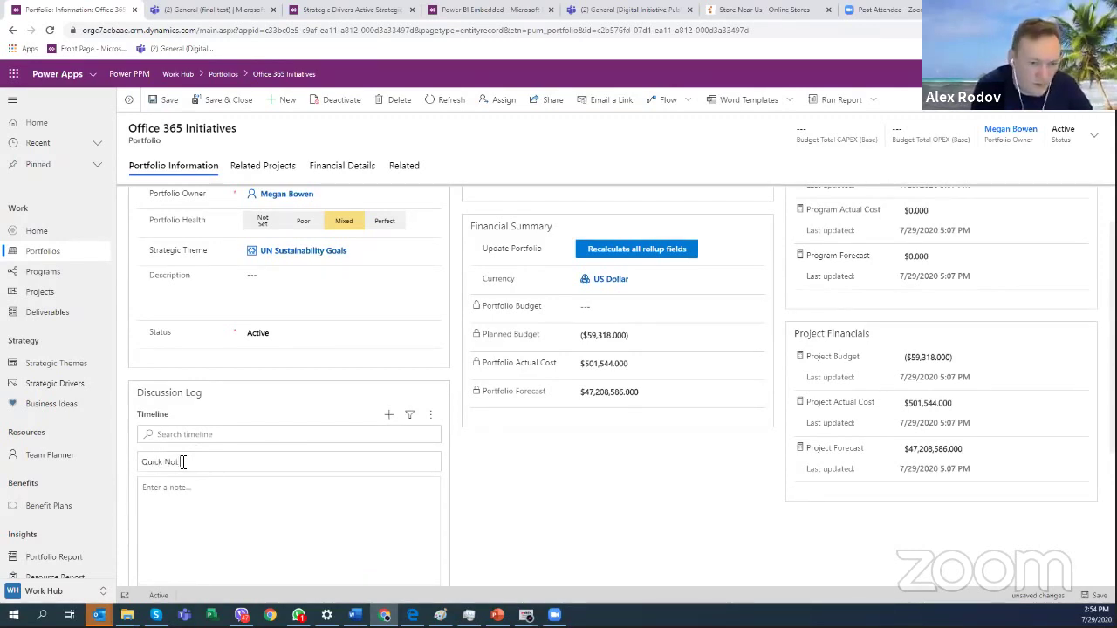
type("e afte rthe")
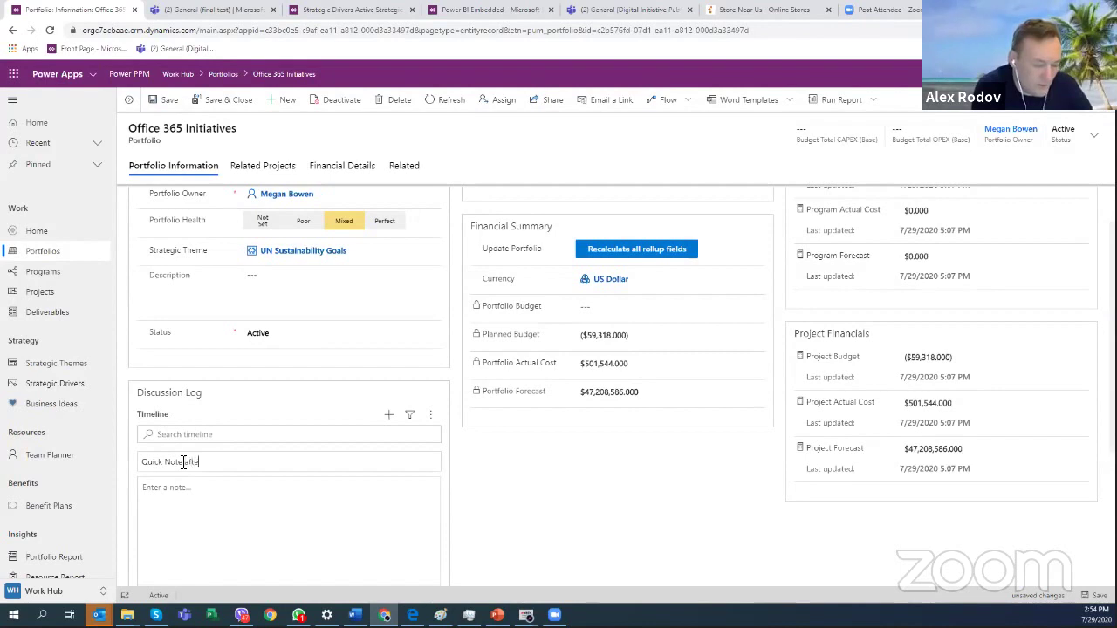
key("BackSpace")
key("BackSpace")
key("BackSpace")
key("BackSpace")
key("BackSpace")
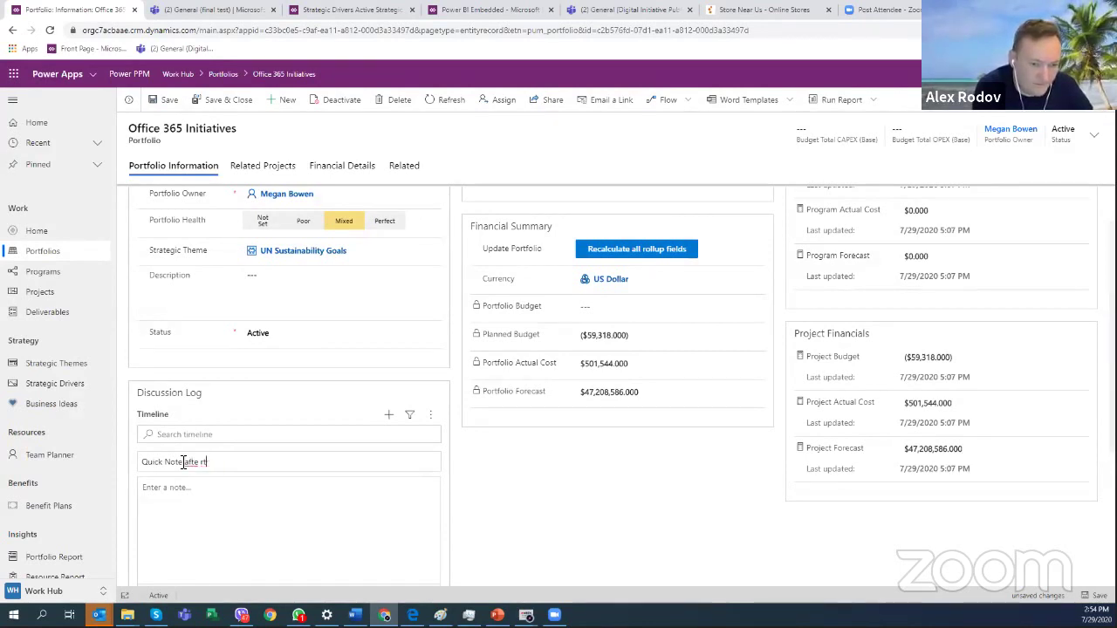
type("r the meeting")
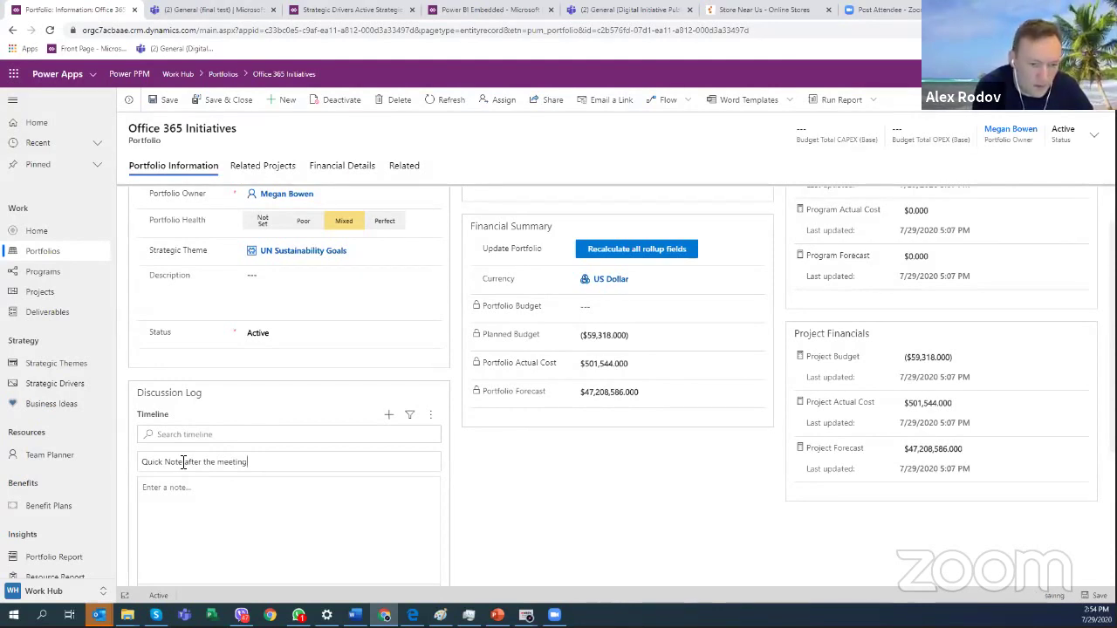
key("Tab")
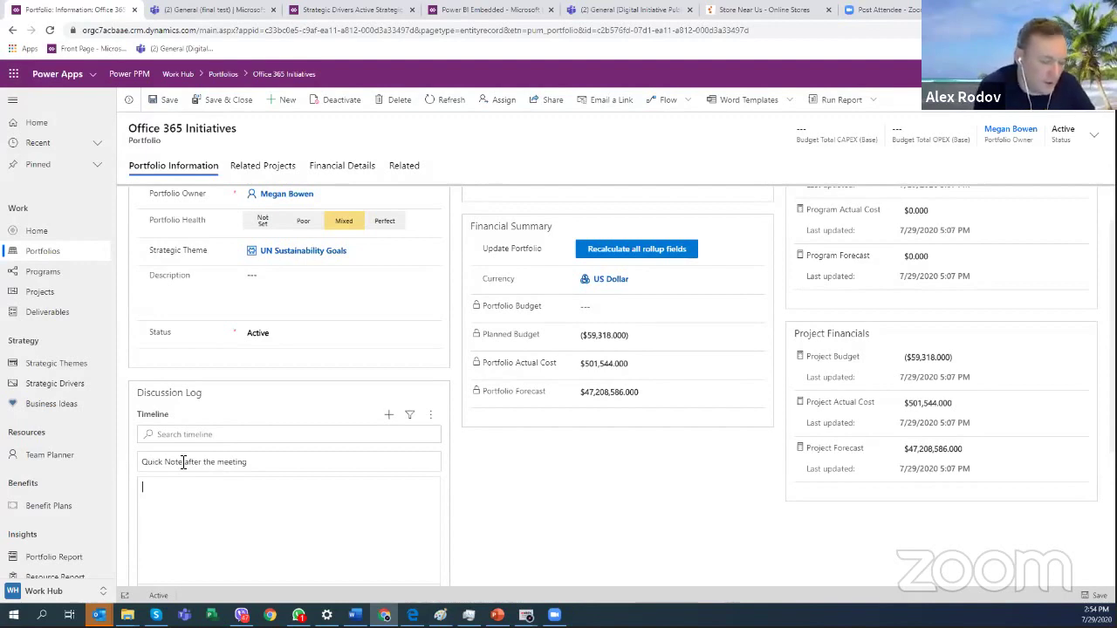
type("Notes here")
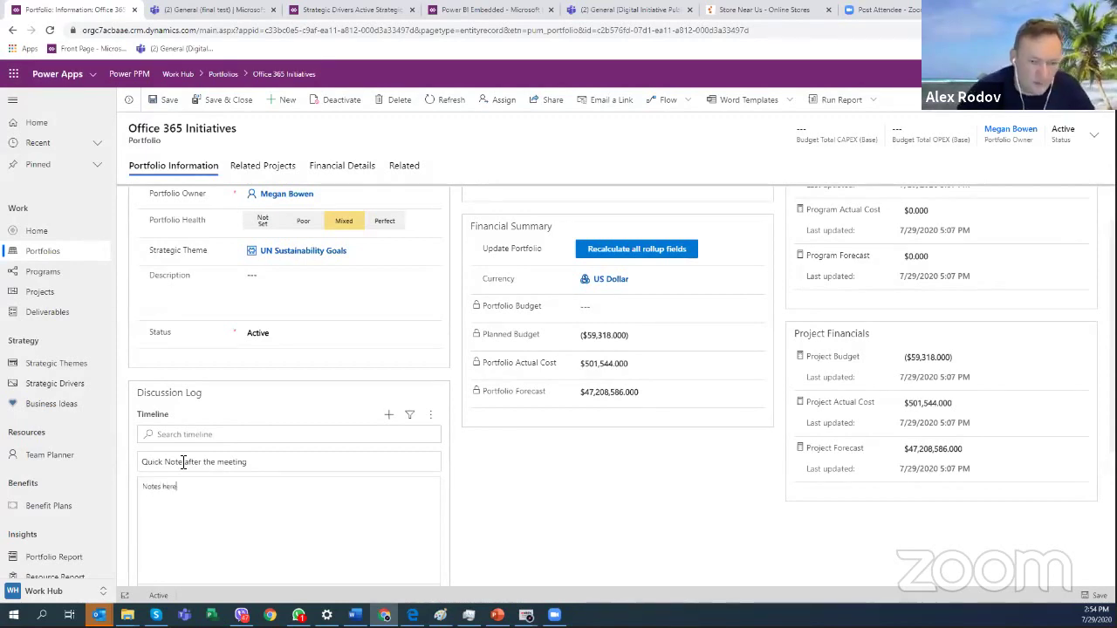
scroll(309, 469, "down", 2)
left_click(405, 504)
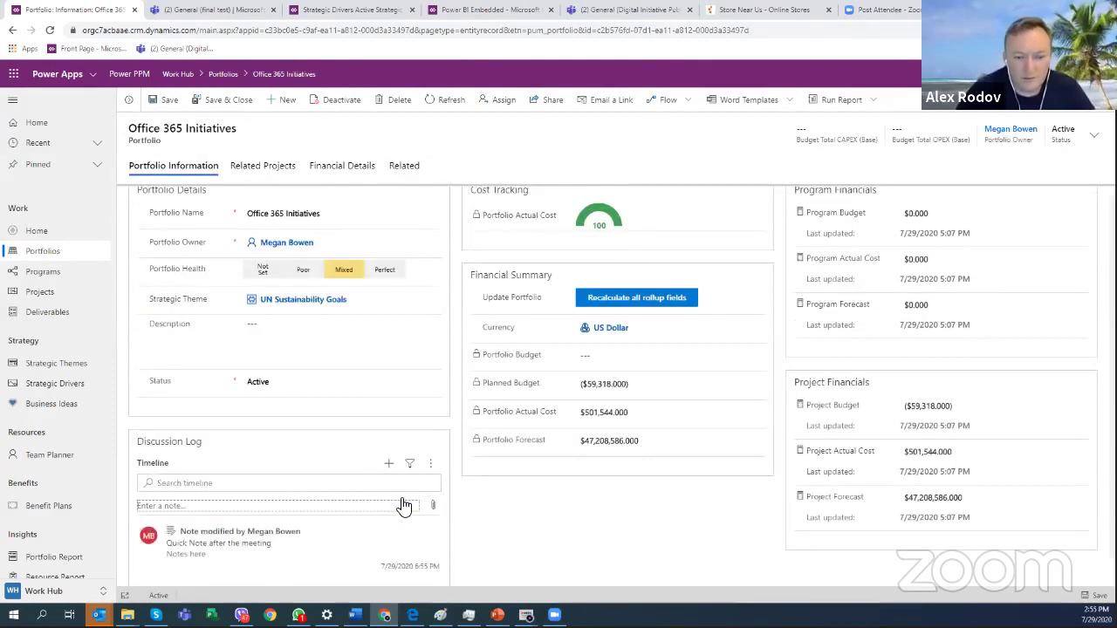
scroll(344, 494, "down", 1)
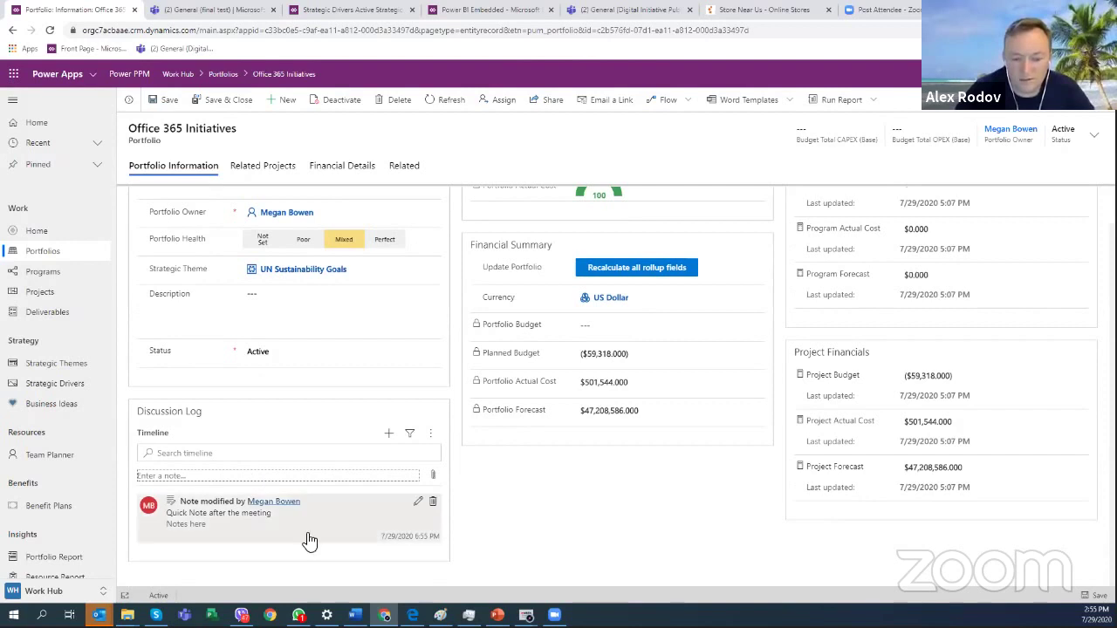
scroll(605, 486, "up", 1)
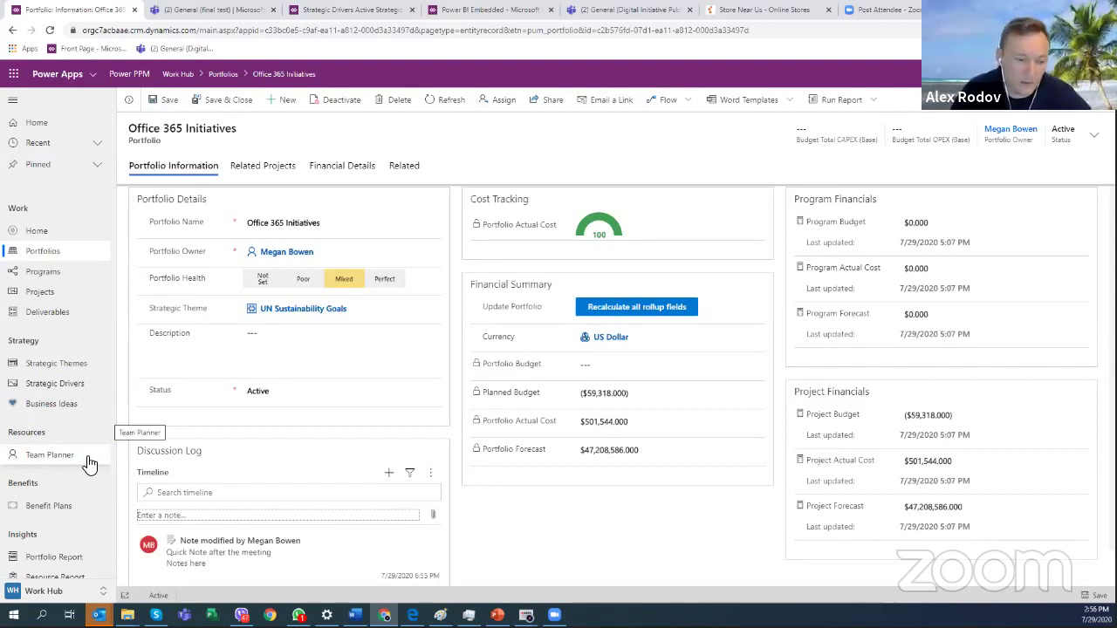
Look through the lists of all projects, active deliverables and active strategic themes.
left_click(48, 293)
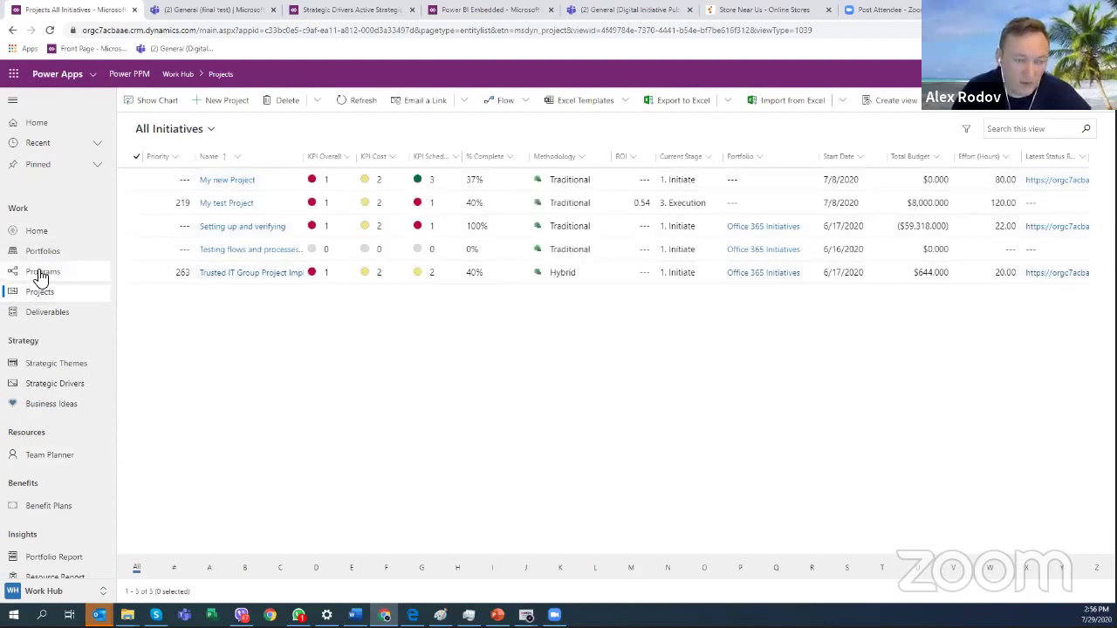
left_click(48, 315)
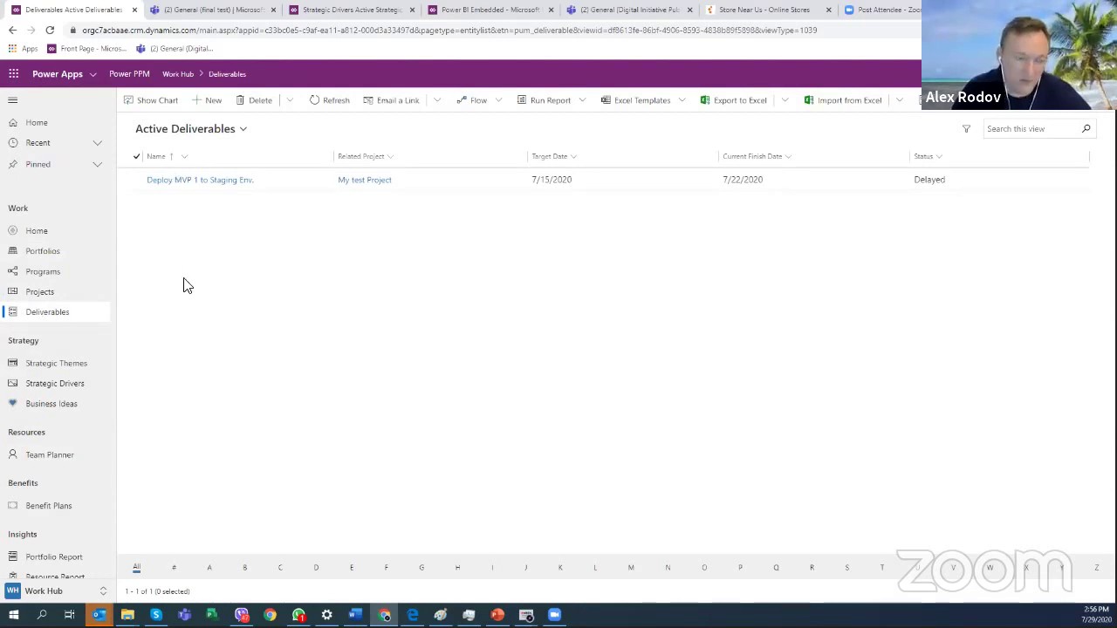
left_click(54, 366)
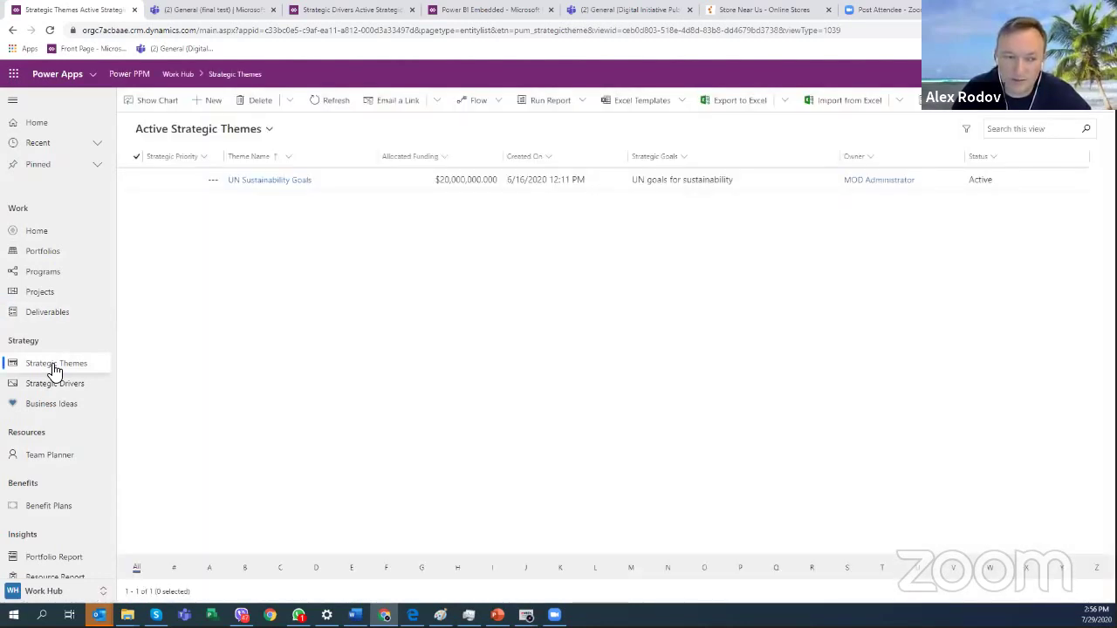
Open the UN Sustainability Goals theme and set its strategic priority to 74.
left_click(260, 183)
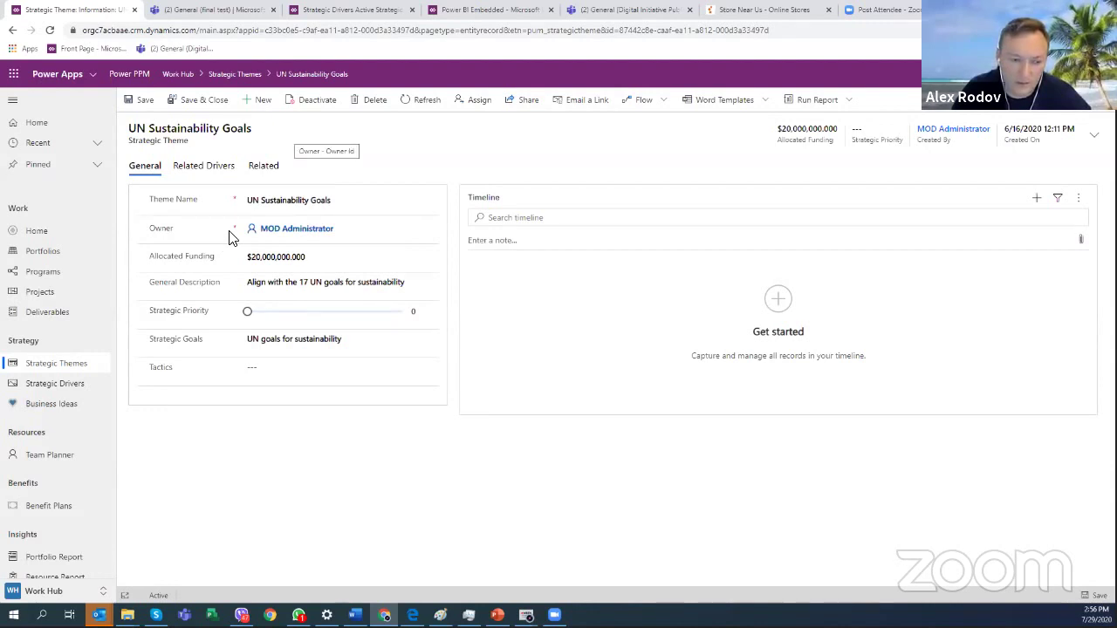
left_click(311, 312)
left_click_drag(311, 312, 361, 314)
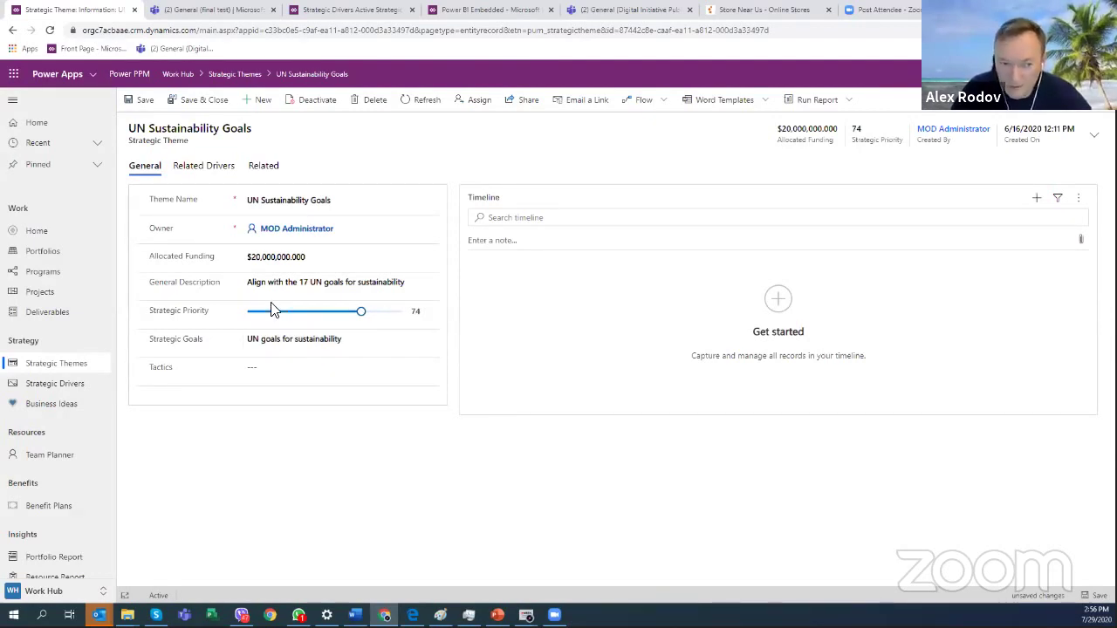
Review the theme's related drivers and related record types, and return to its general information.
left_click(201, 171)
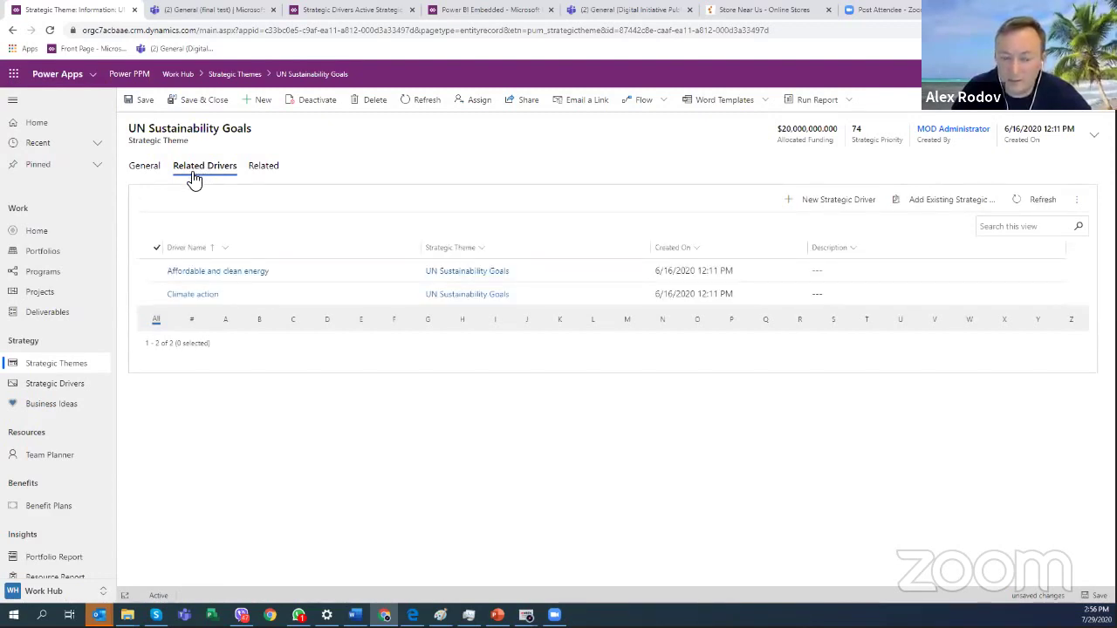
left_click(280, 171)
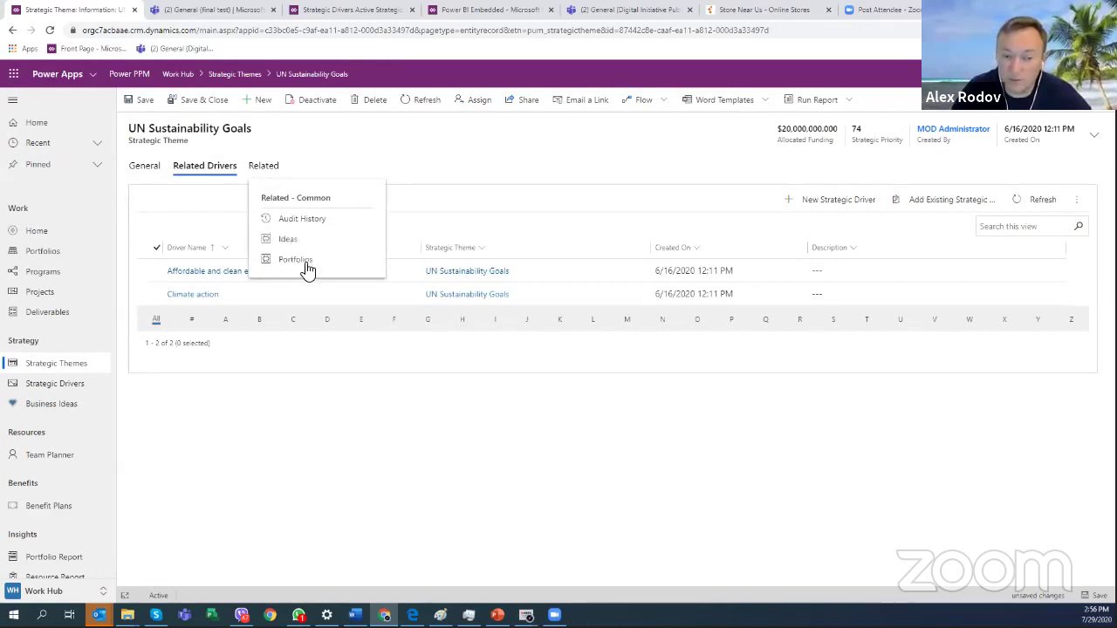
left_click(152, 173)
left_click(152, 173)
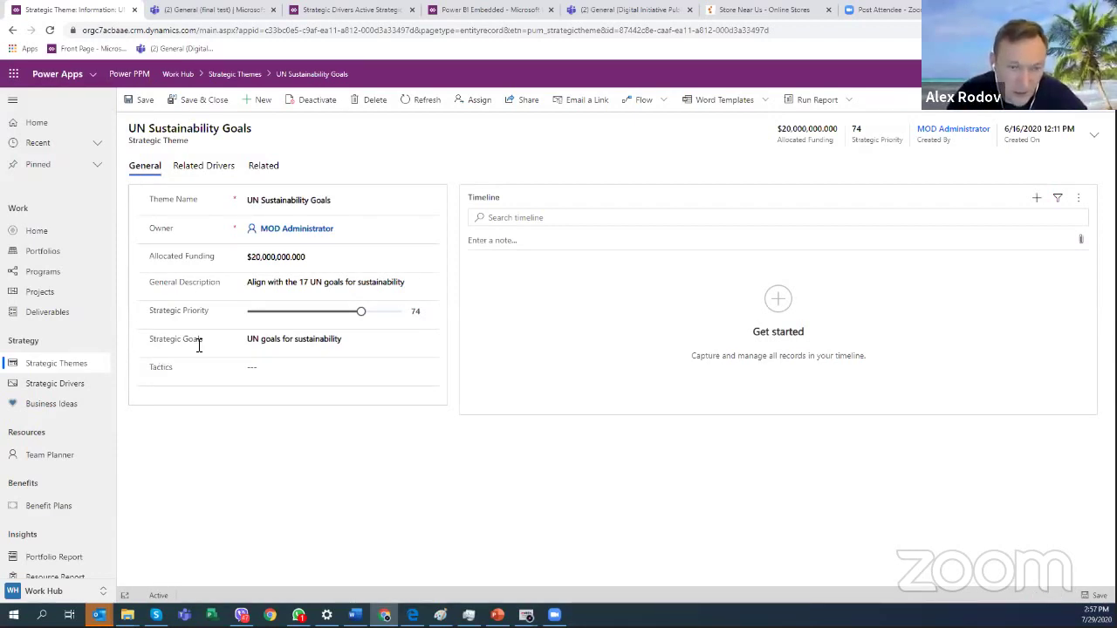
Show the embedded Power BI portfolio report for strategic analysis, and minimize the browser to reach the phone-sized app windows.
left_click(479, 10)
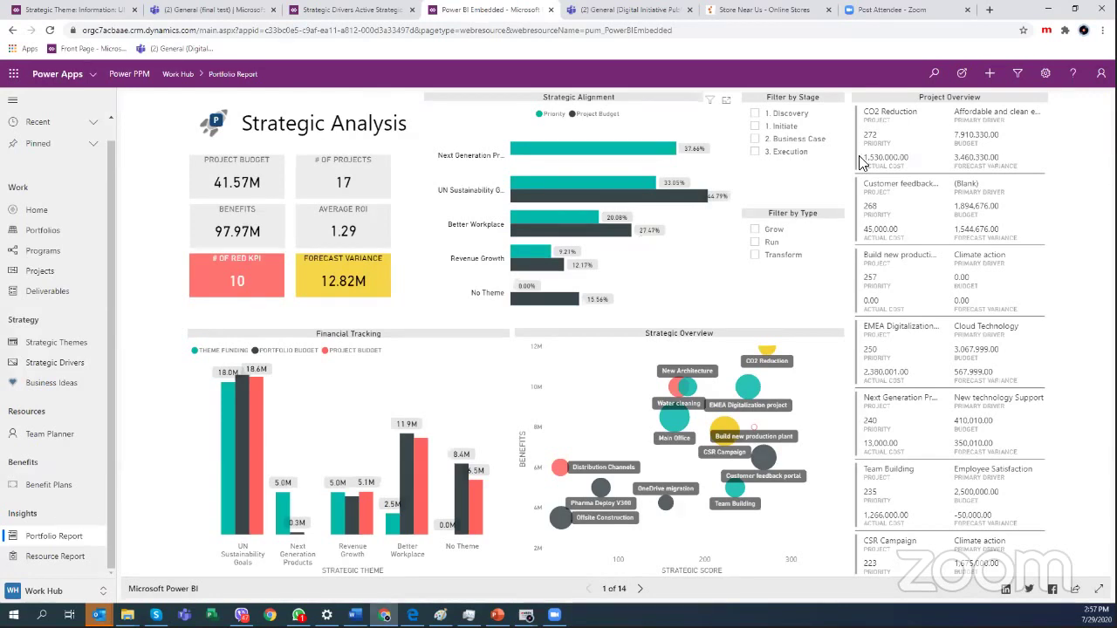
left_click(1048, 16)
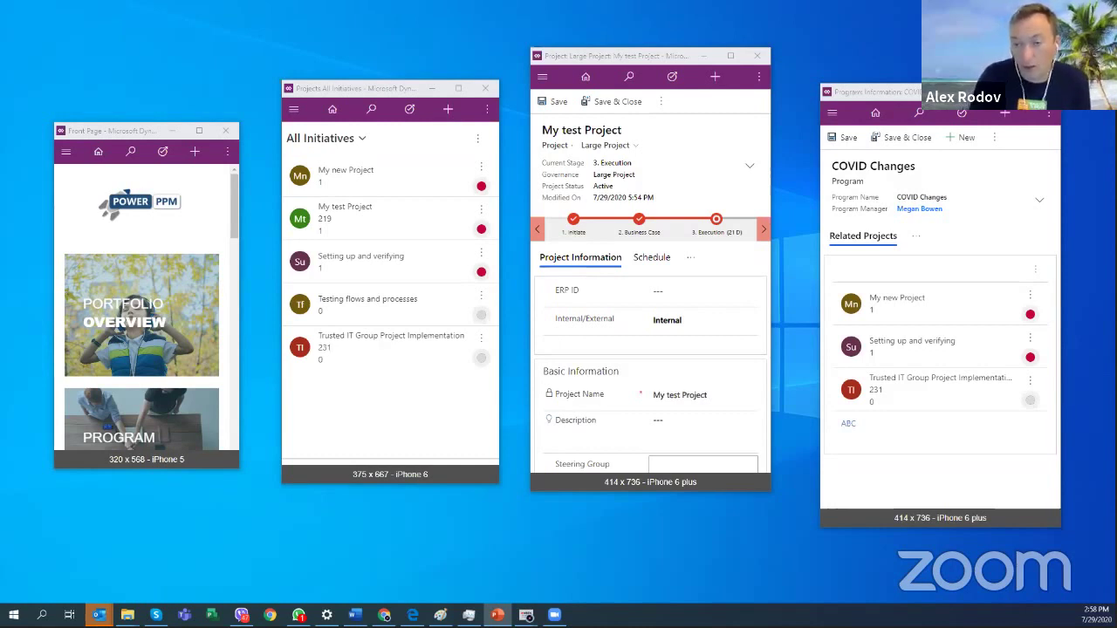
In the phone-sized window with My test Project, check the site navigation and go to the list of all projects.
left_click(542, 81)
left_click(542, 80)
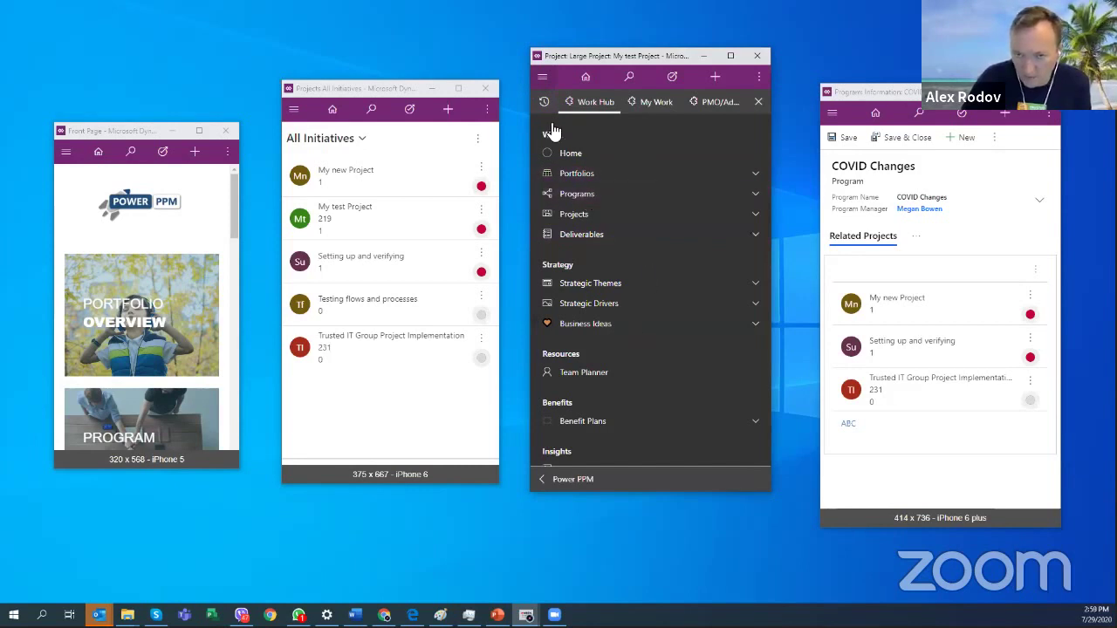
left_click(542, 81)
left_click(542, 81)
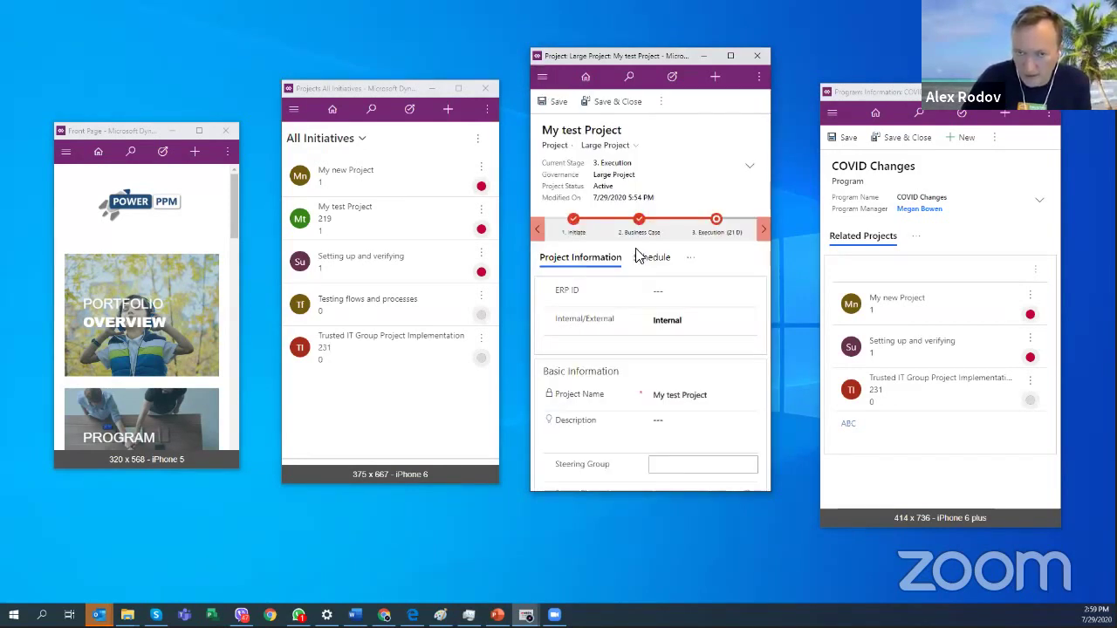
left_click(611, 218)
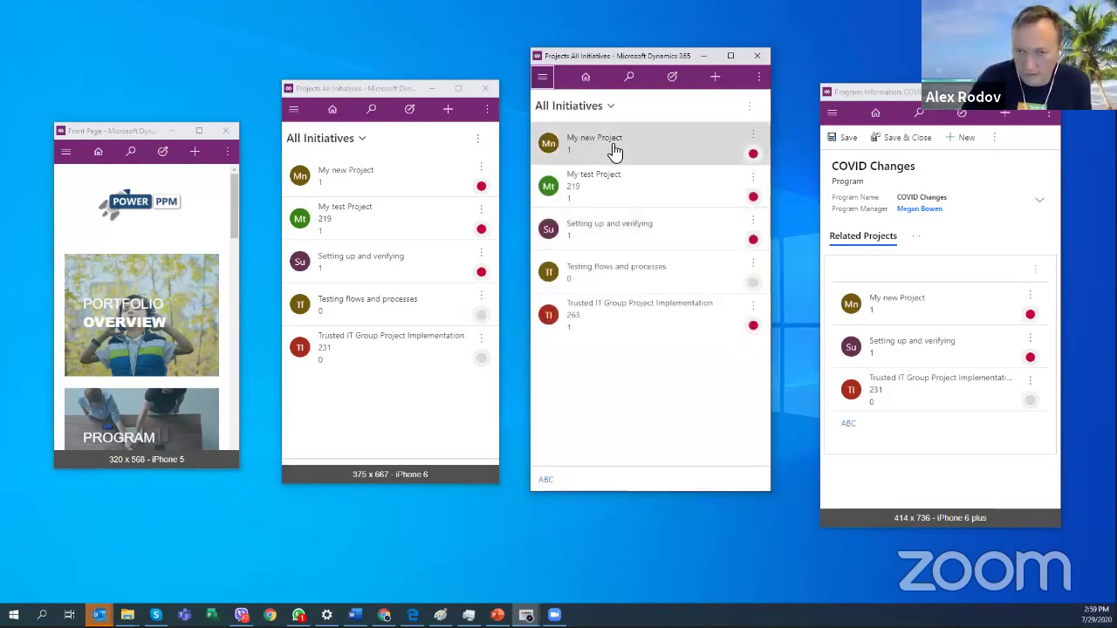
Open Trusted IT Group Project Implementation in the phone-sized view, inspect its Initiate stage details and close them.
left_click(617, 306)
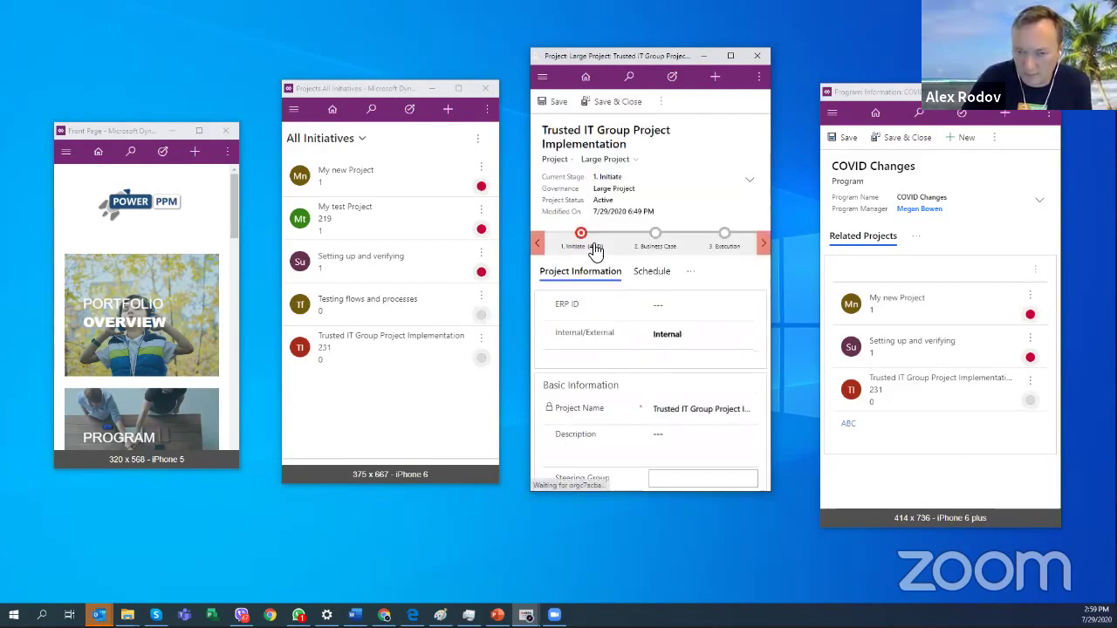
left_click(595, 248)
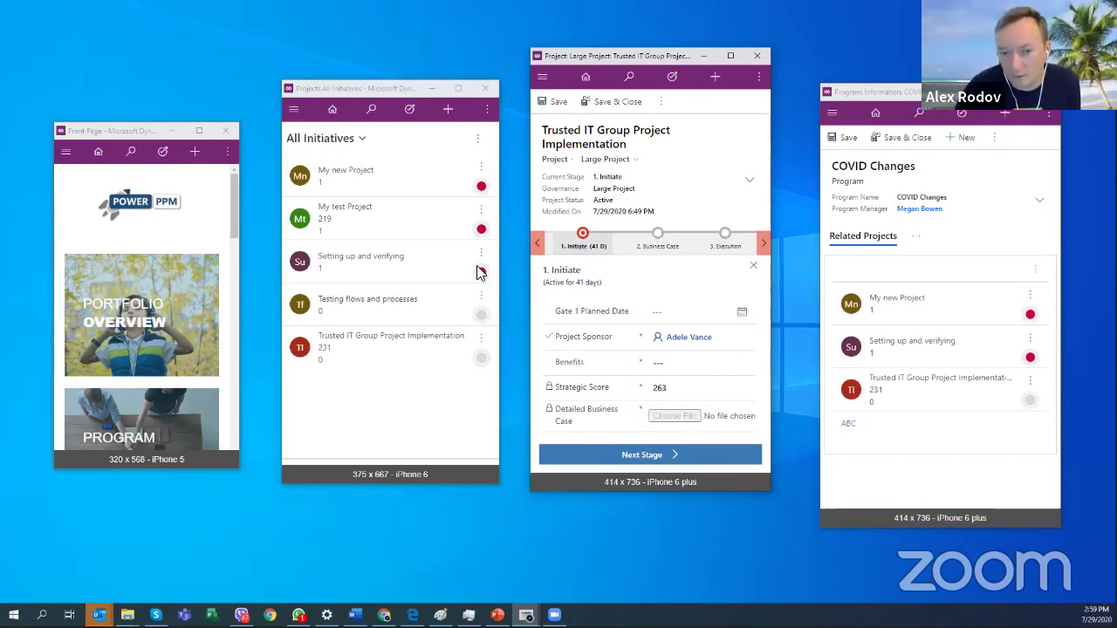
left_click(752, 266)
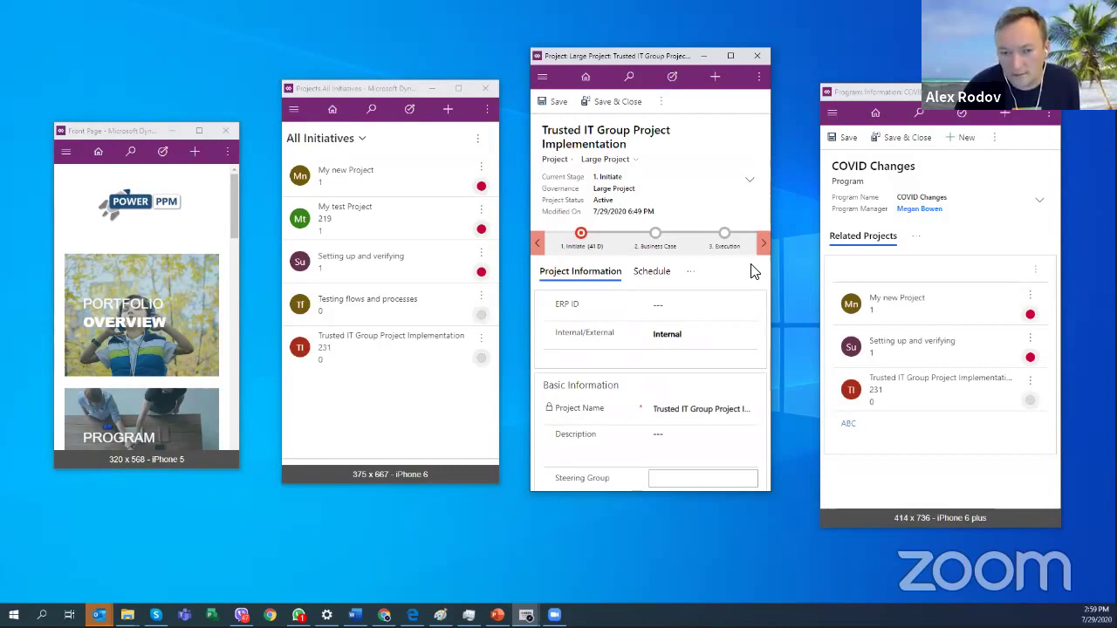